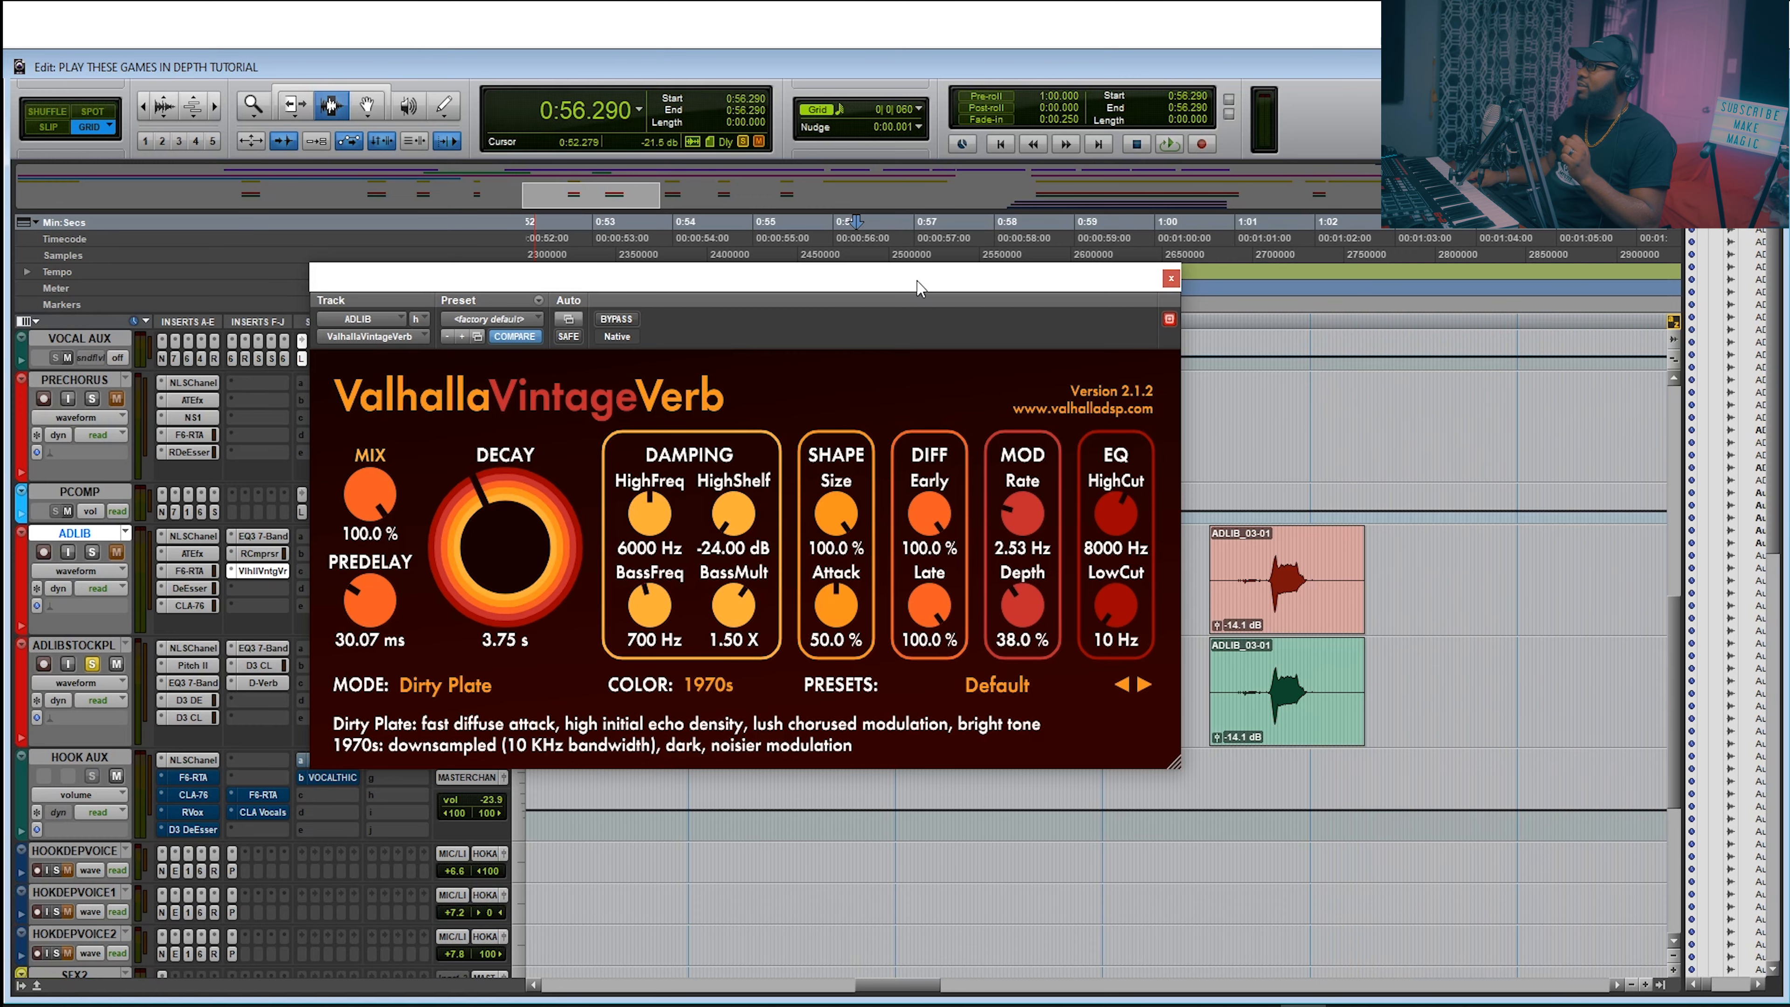
Move the ValhallaVintageVerb window out of the way and play the song from about 0:53 with the ADLIB tracks in view
{"action": "left_click_drag", "start_coordinate": [908, 280], "coordinate": [0, 282]}
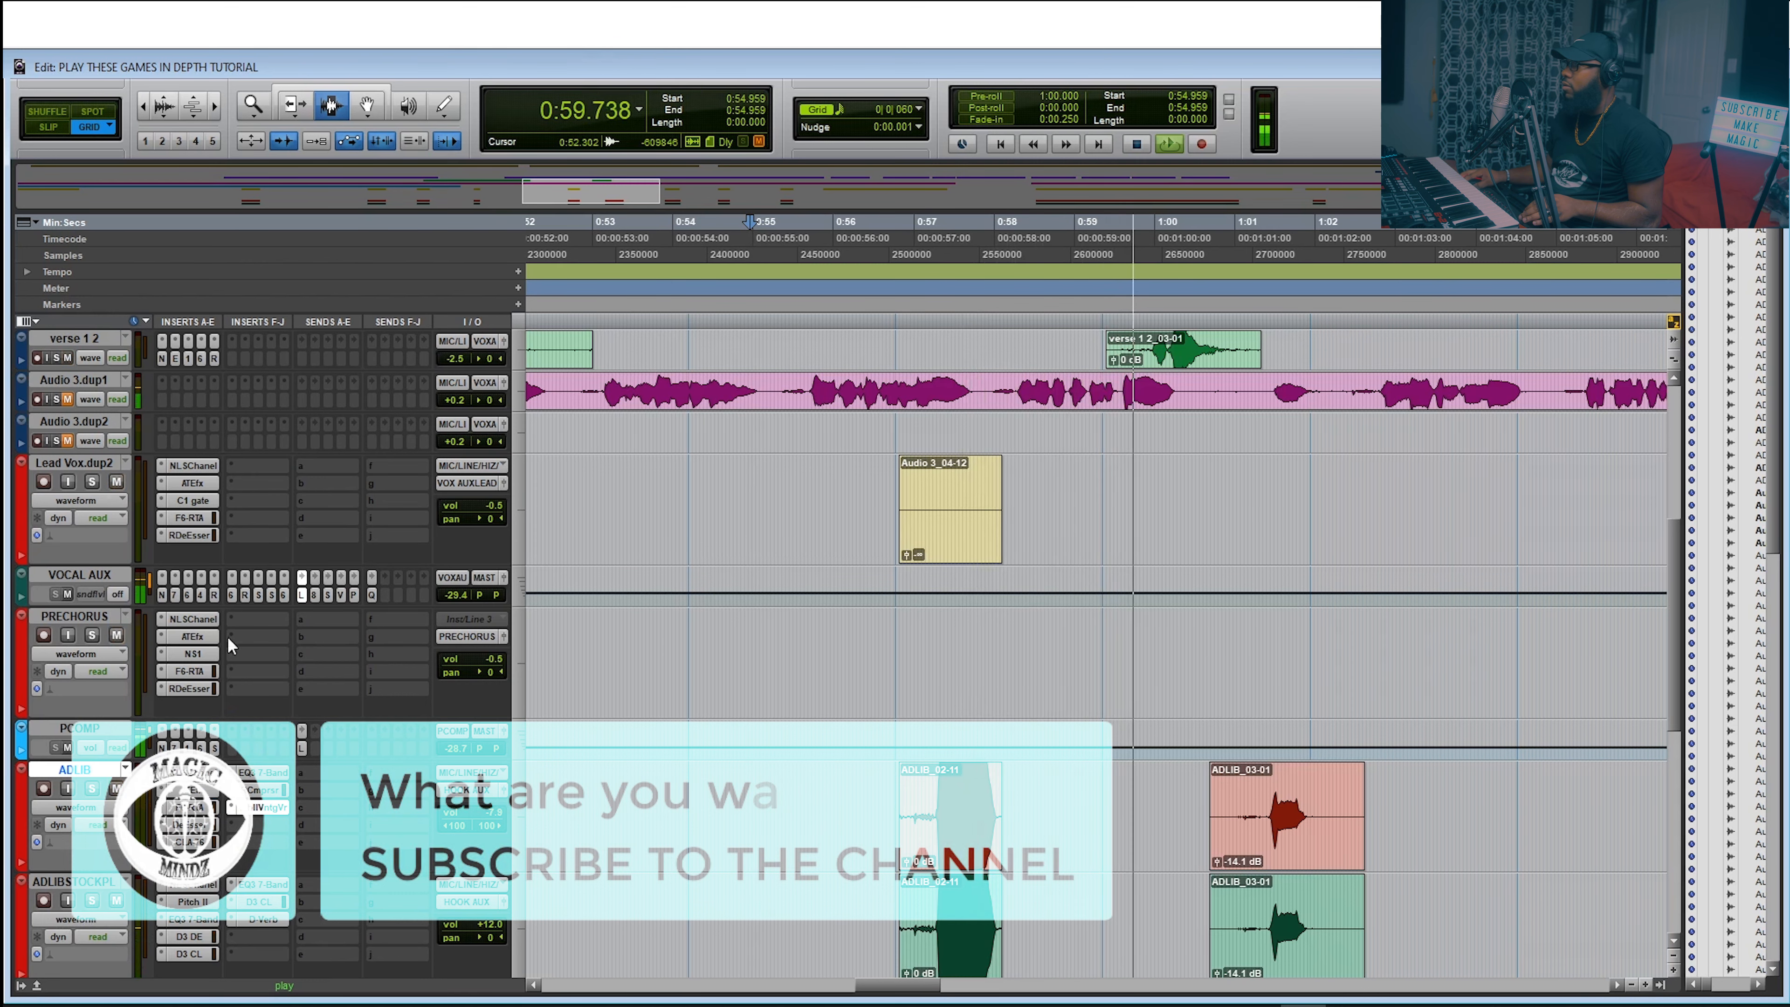
{"action": "left_click", "coordinate": [624, 253]}
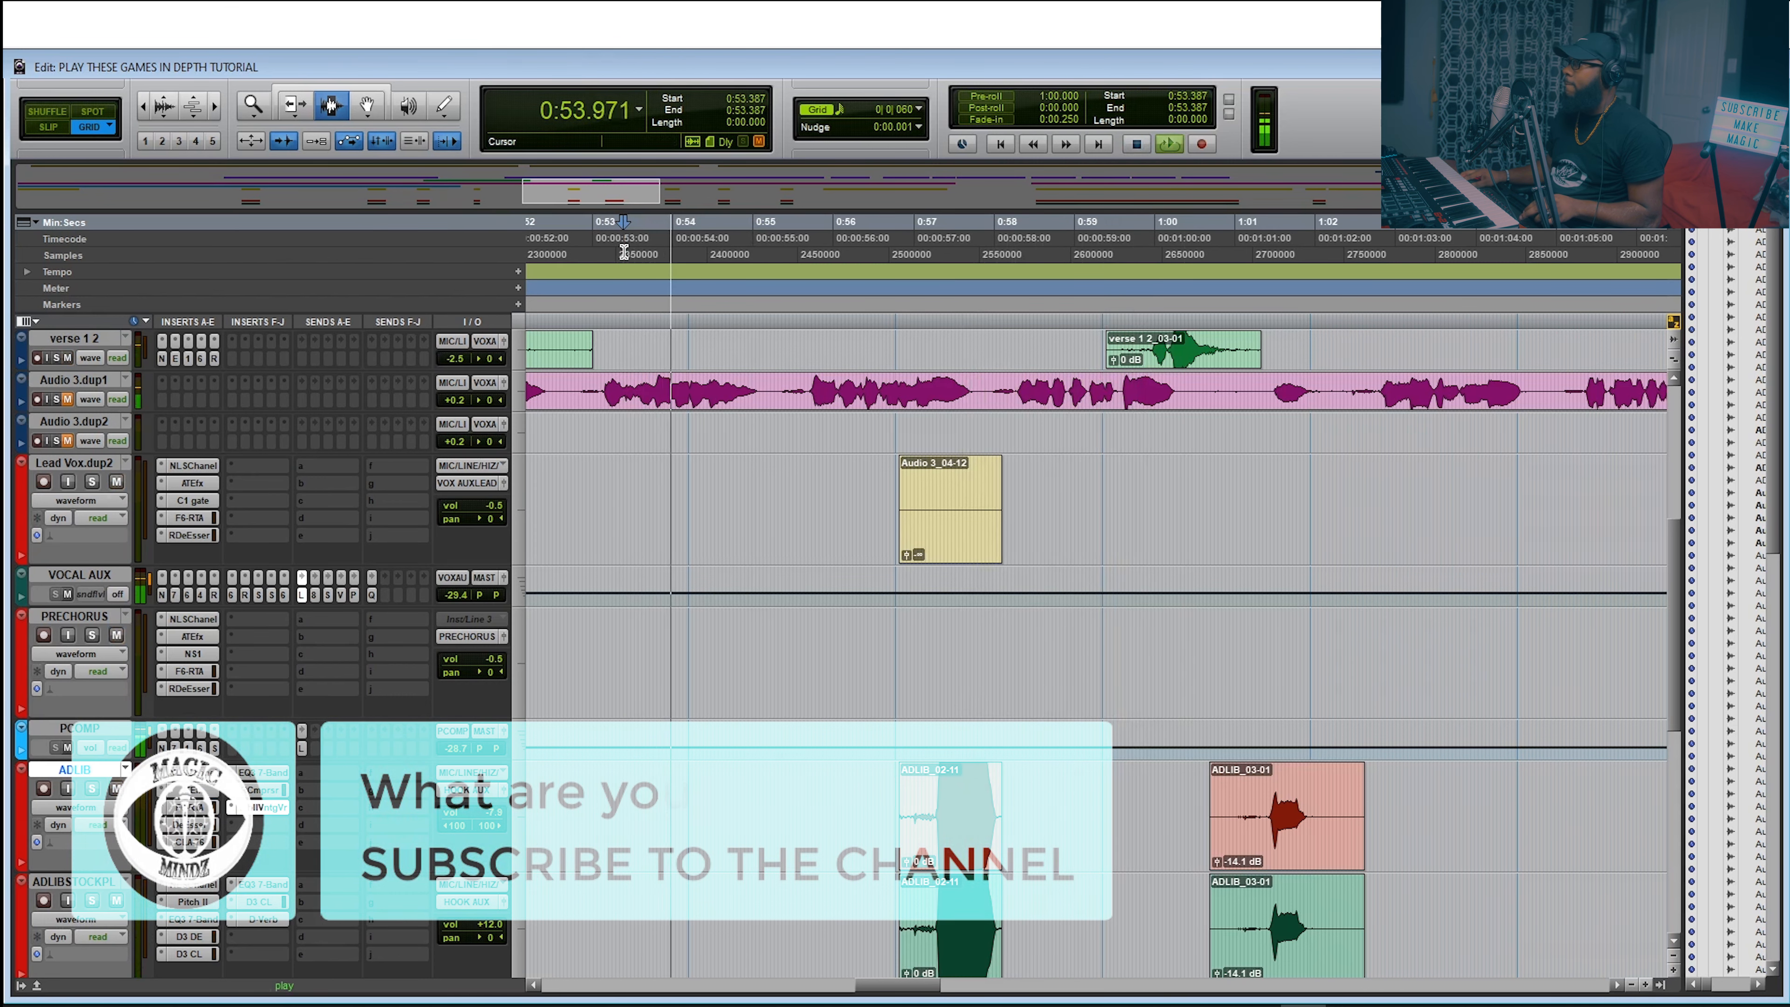
{"action": "scroll", "coordinate": [723, 472], "scroll_direction": "down", "scroll_amount": 6}
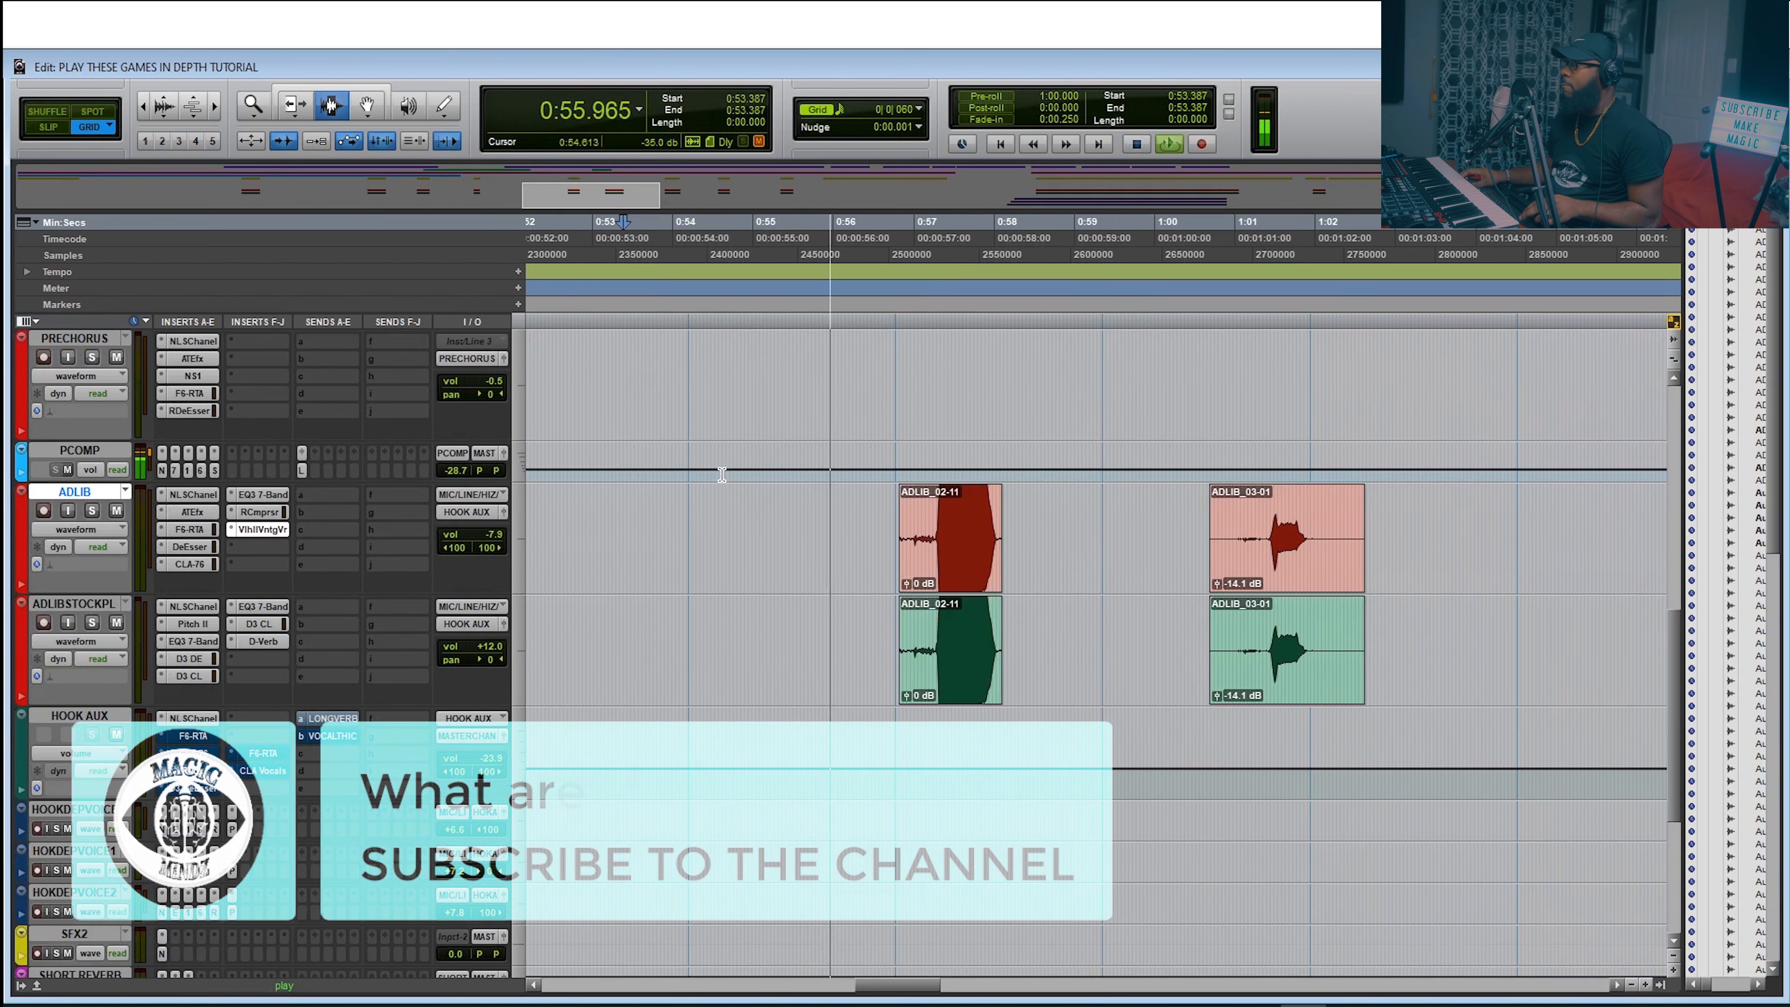
{"action": "scroll", "coordinate": [723, 475], "scroll_direction": "up", "scroll_amount": 1}
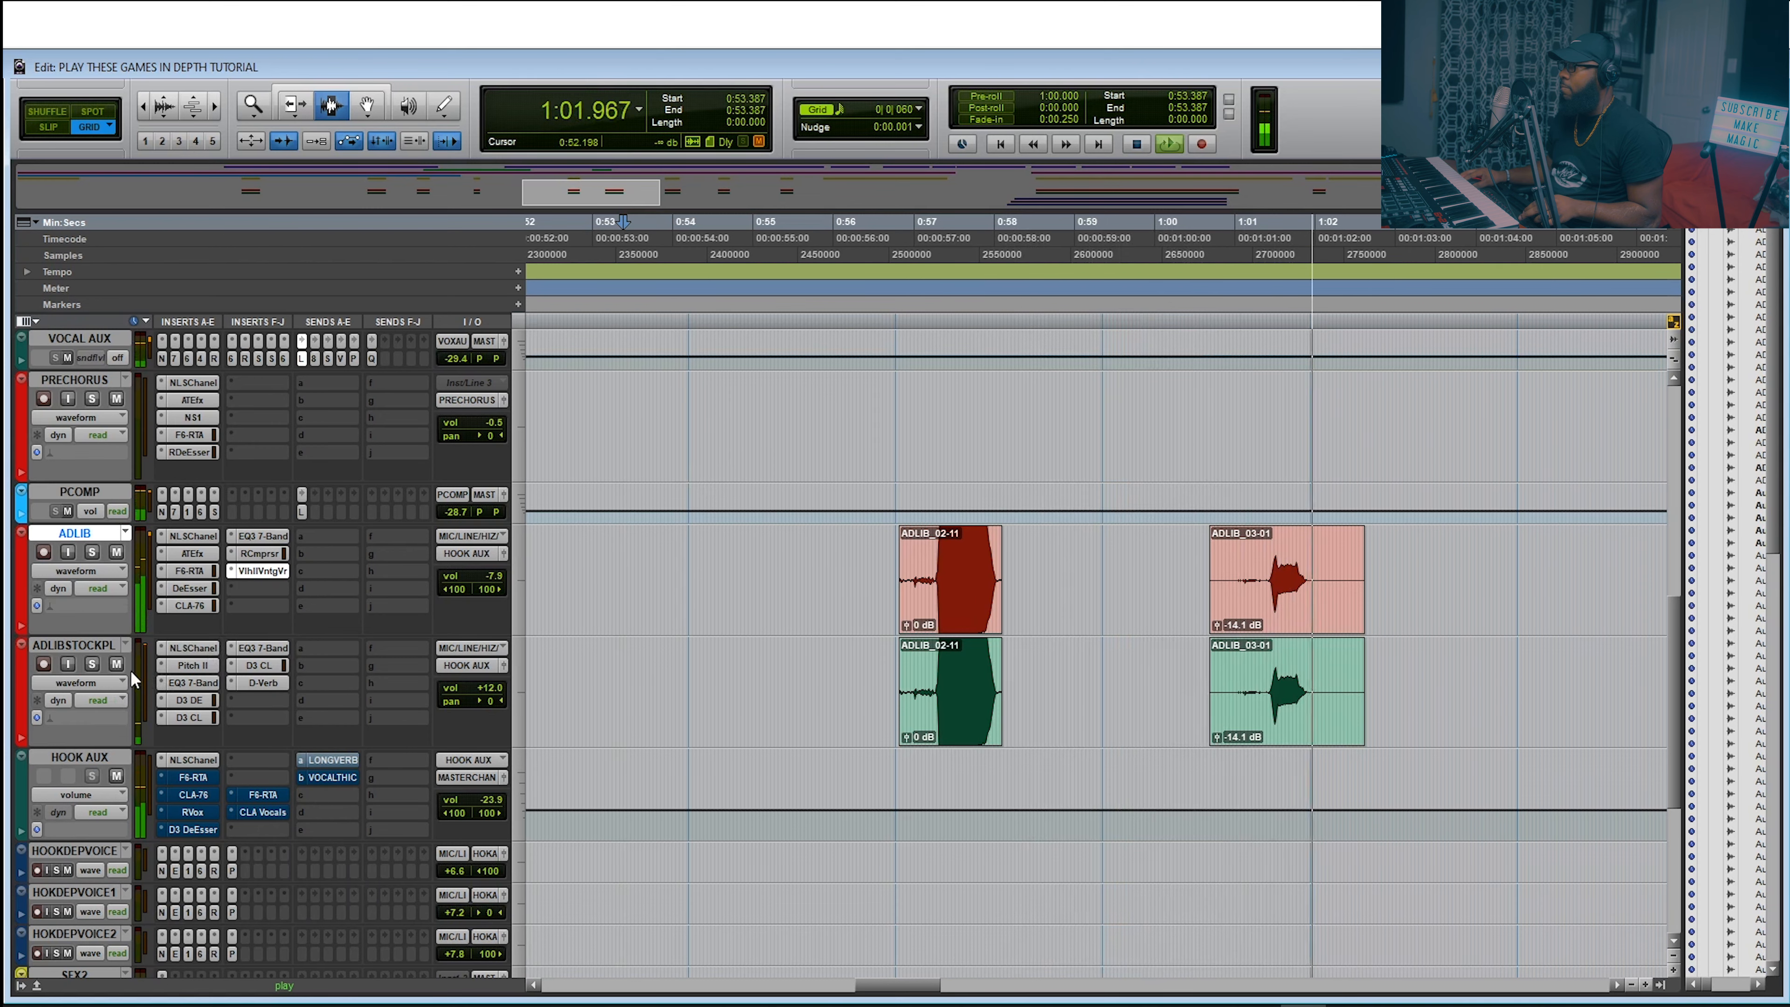
Mute the ADLIBSTOCKPL track and play the song from about 0:55 through both ADLIB clips
{"action": "left_click", "coordinate": [116, 663]}
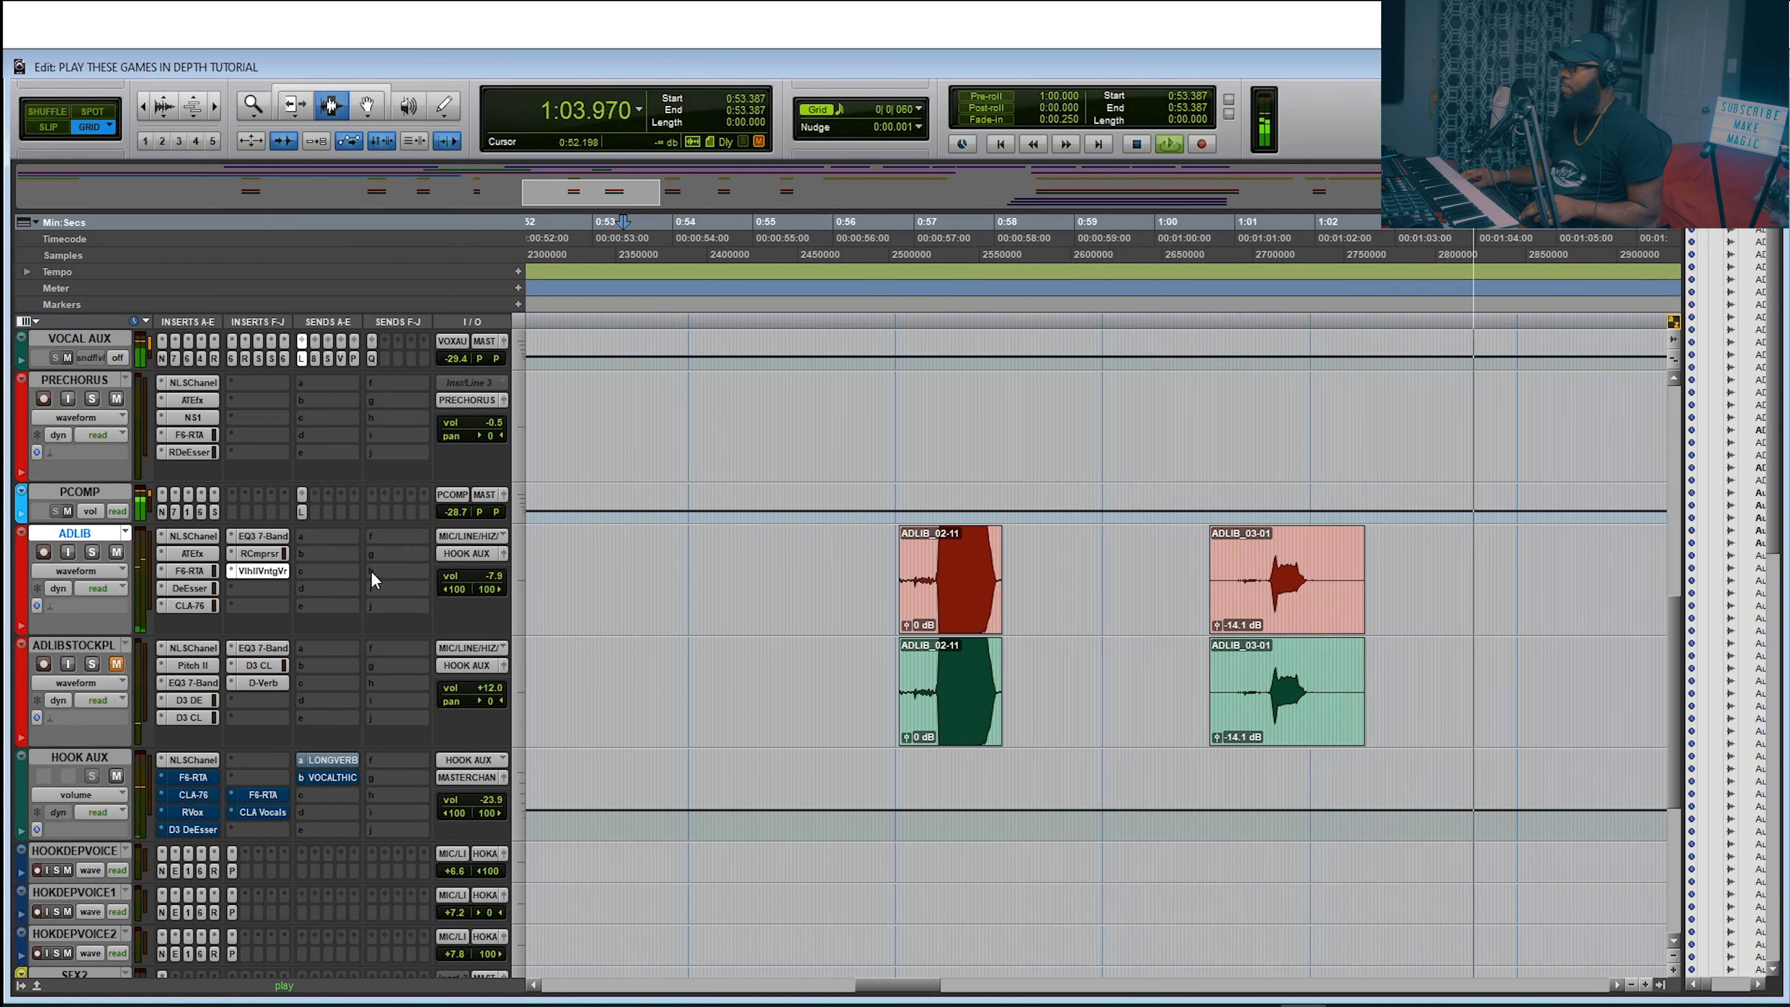
{"action": "left_click", "coordinate": [782, 237]}
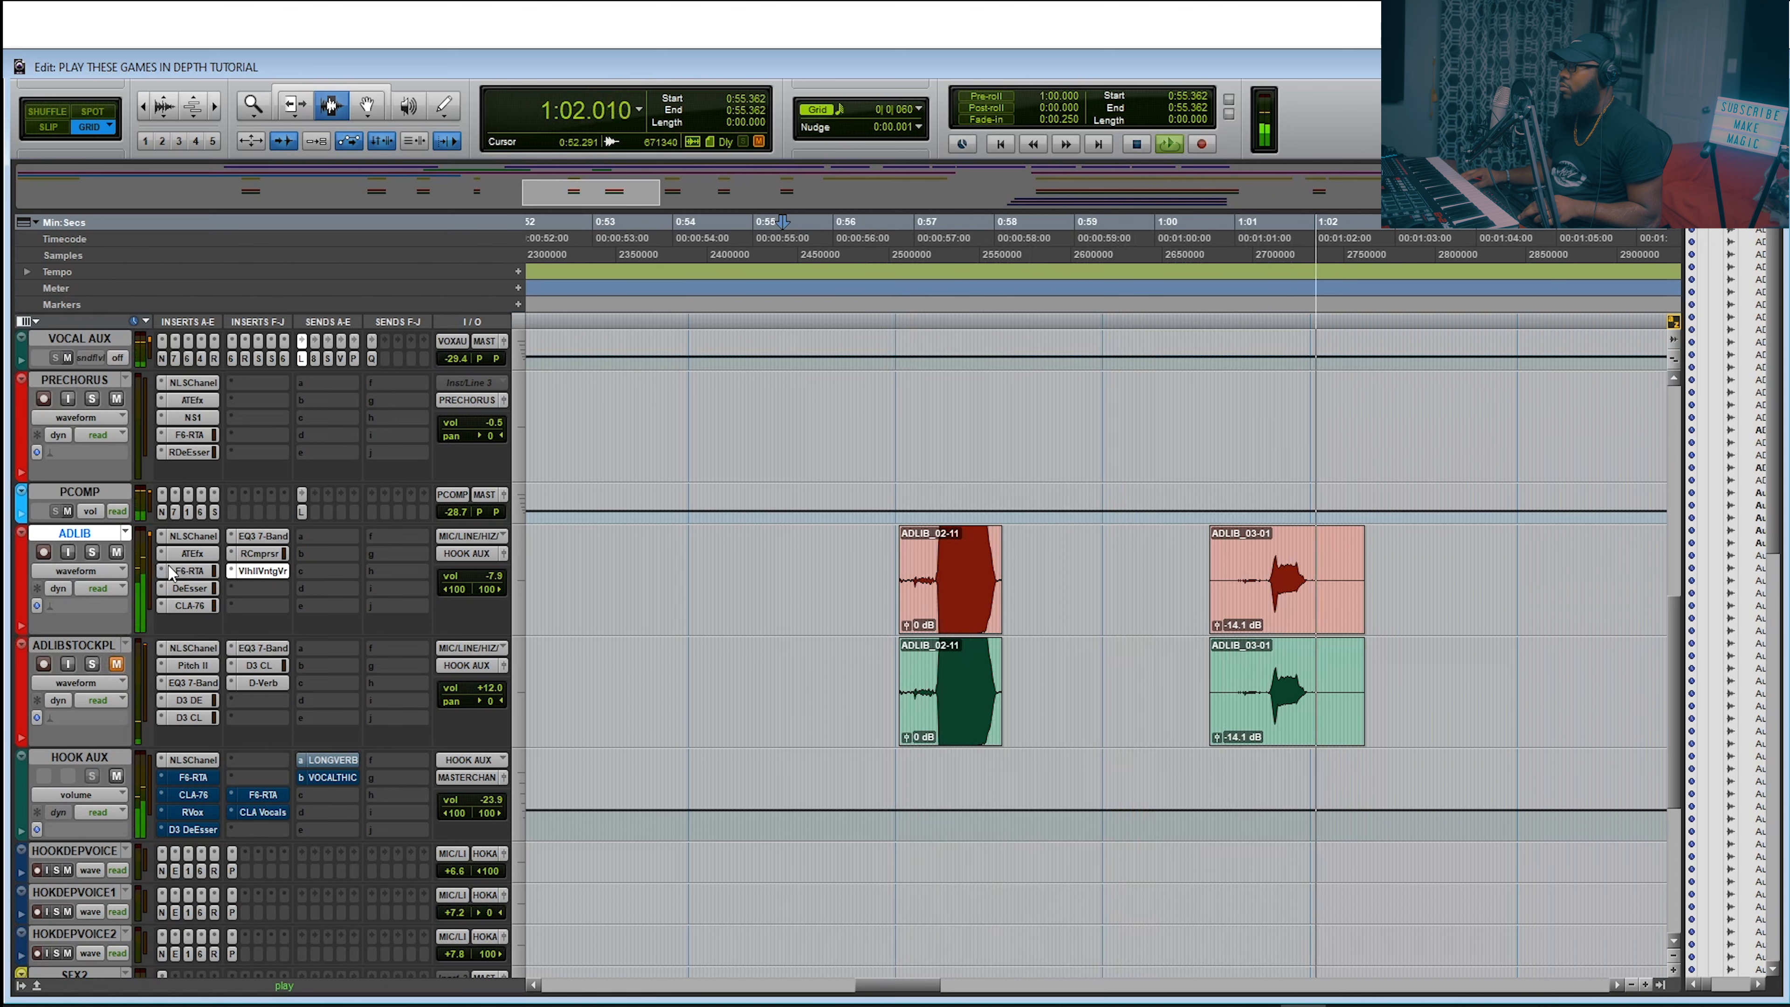
{"action": "key", "text": "space"}
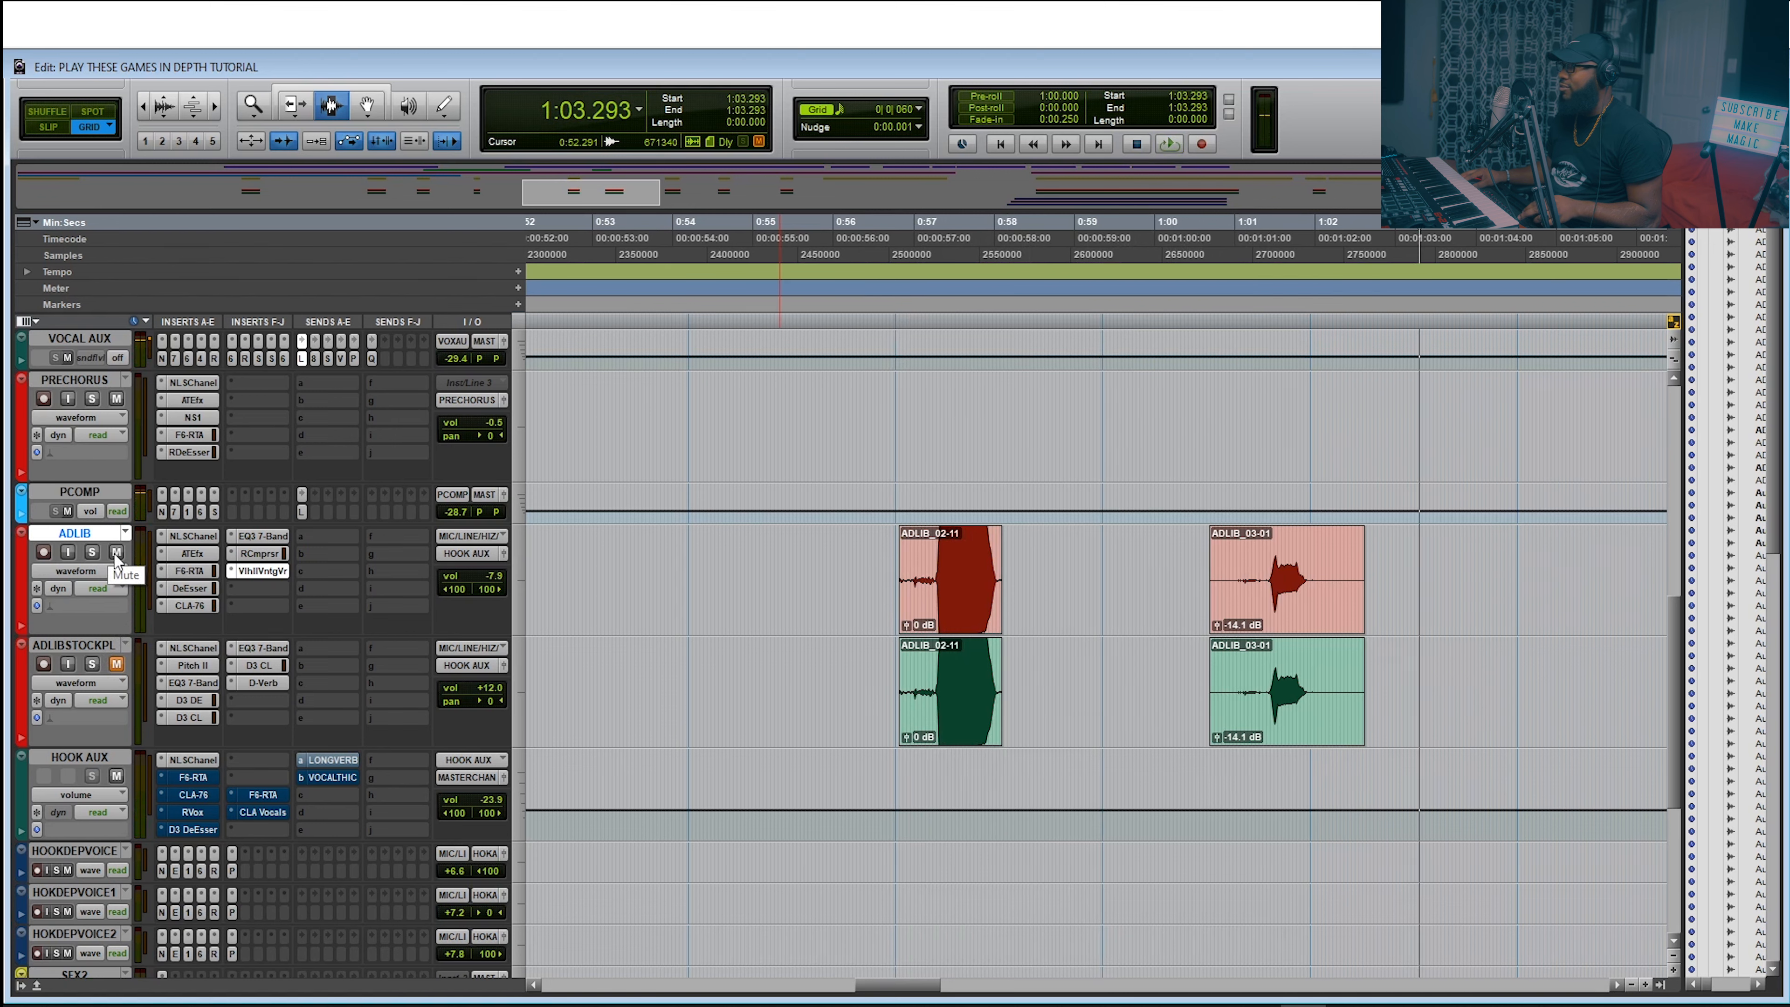
Examine the settings of the ADLIB track's first five inserts, from NLS Channel, ATEfx and F6-RTA to DeEsser and CLA-76
{"action": "left_click", "coordinate": [194, 542]}
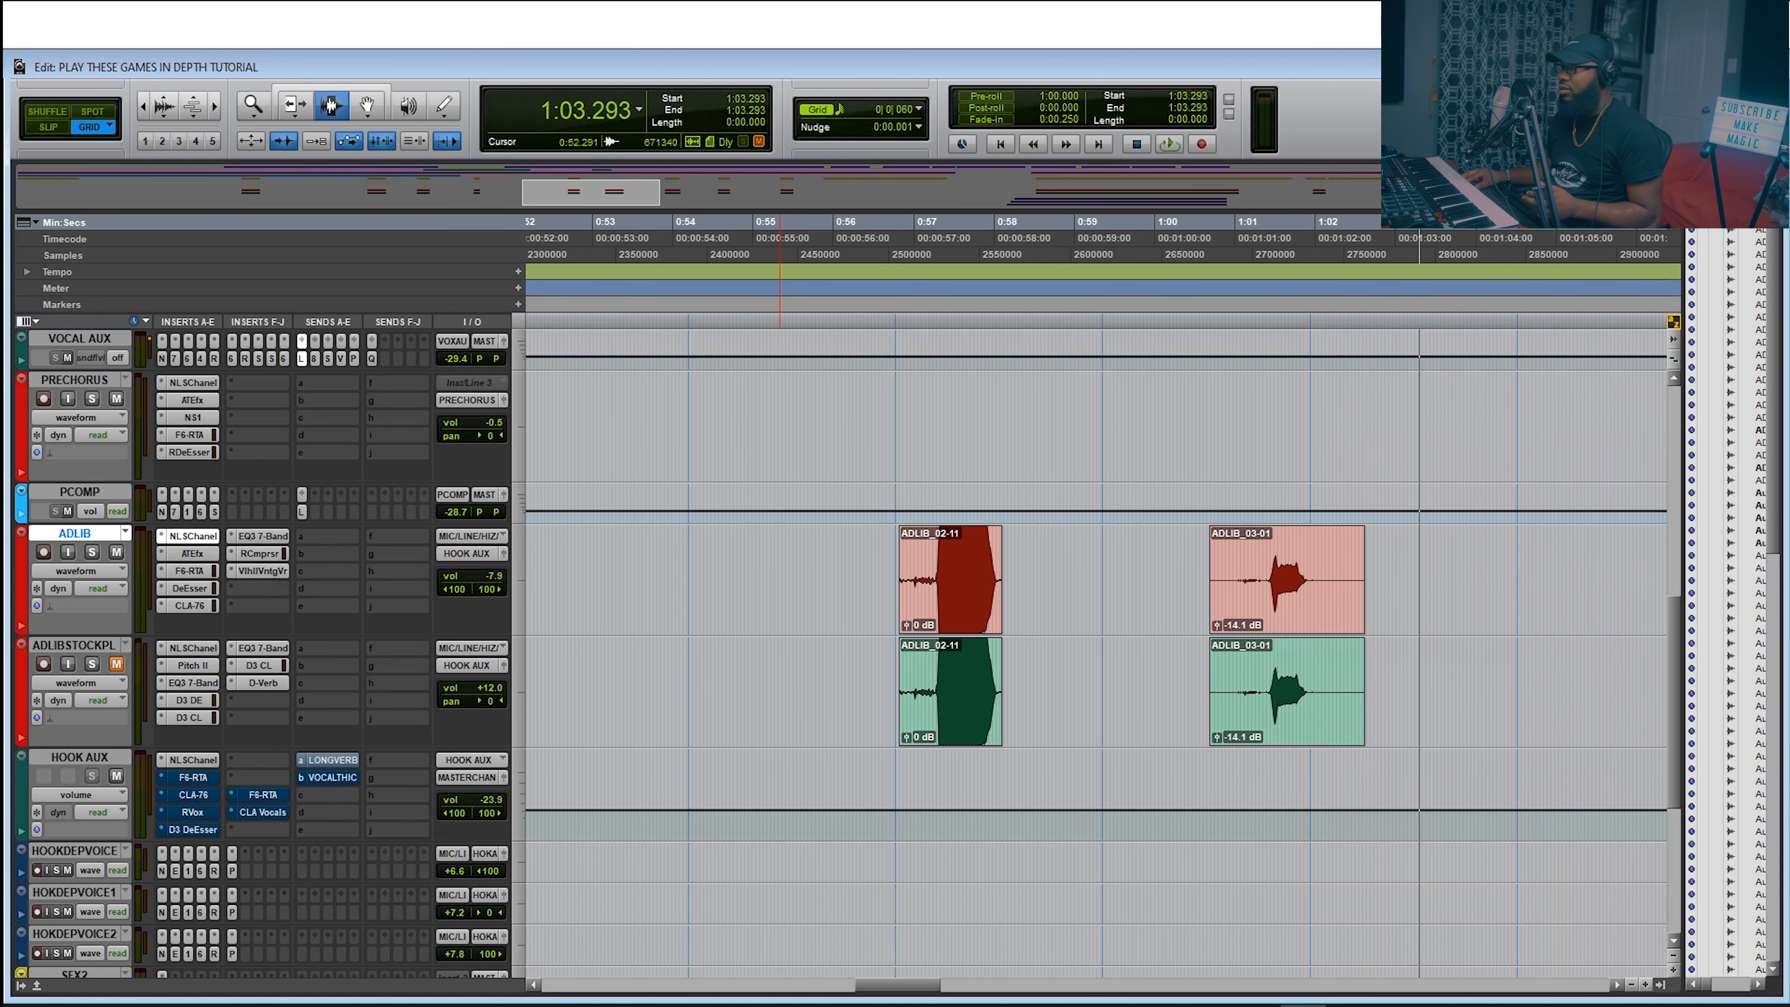
{"action": "left_click_drag", "start_coordinate": [0, 325], "coordinate": [0, 300]}
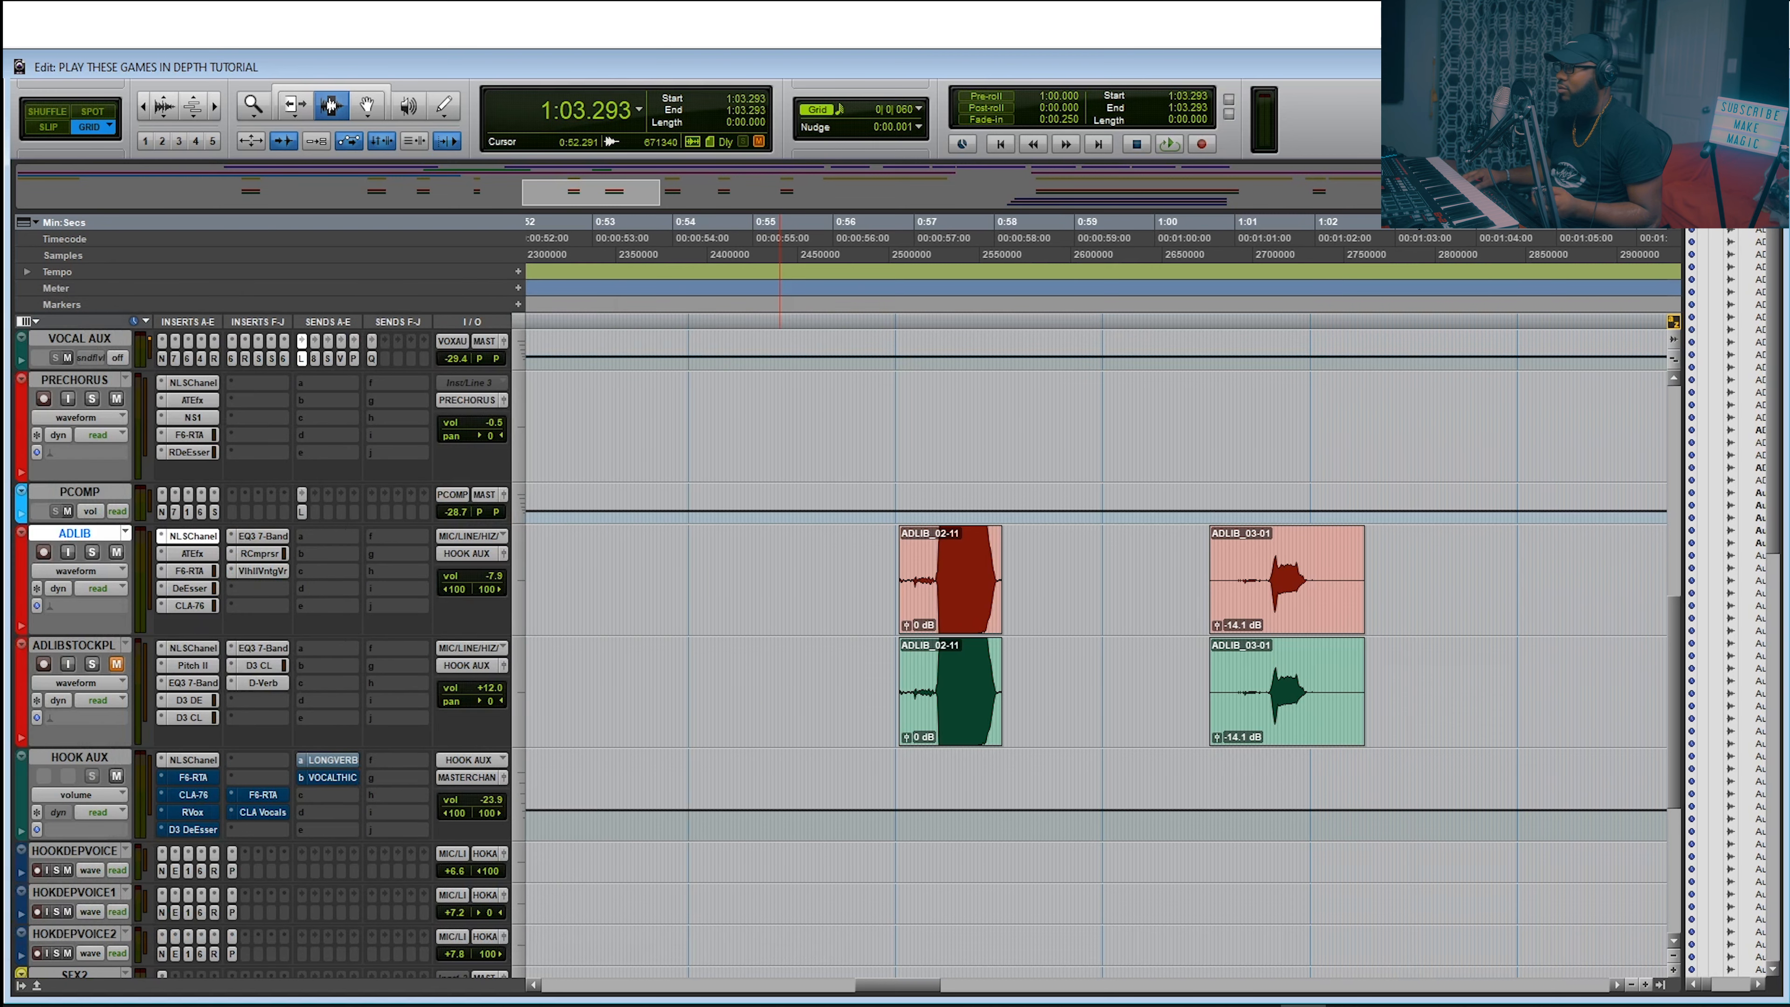
{"action": "left_click", "coordinate": [191, 555]}
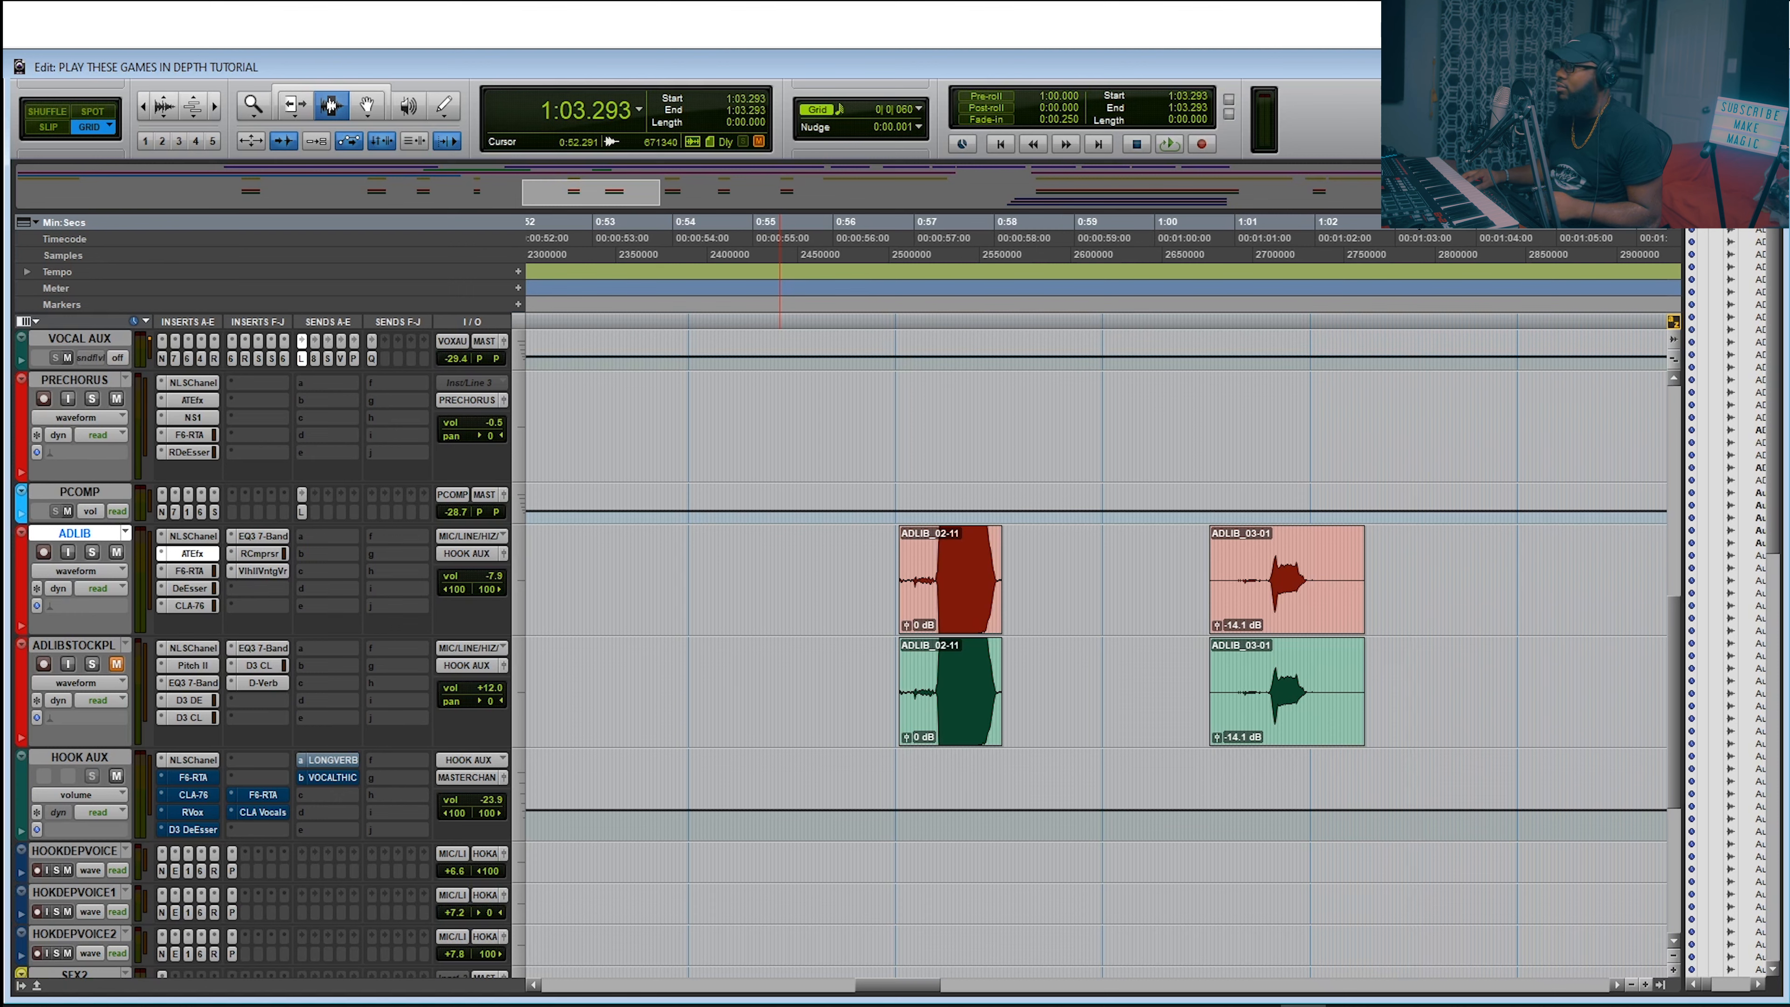
{"action": "left_click", "coordinate": [197, 571]}
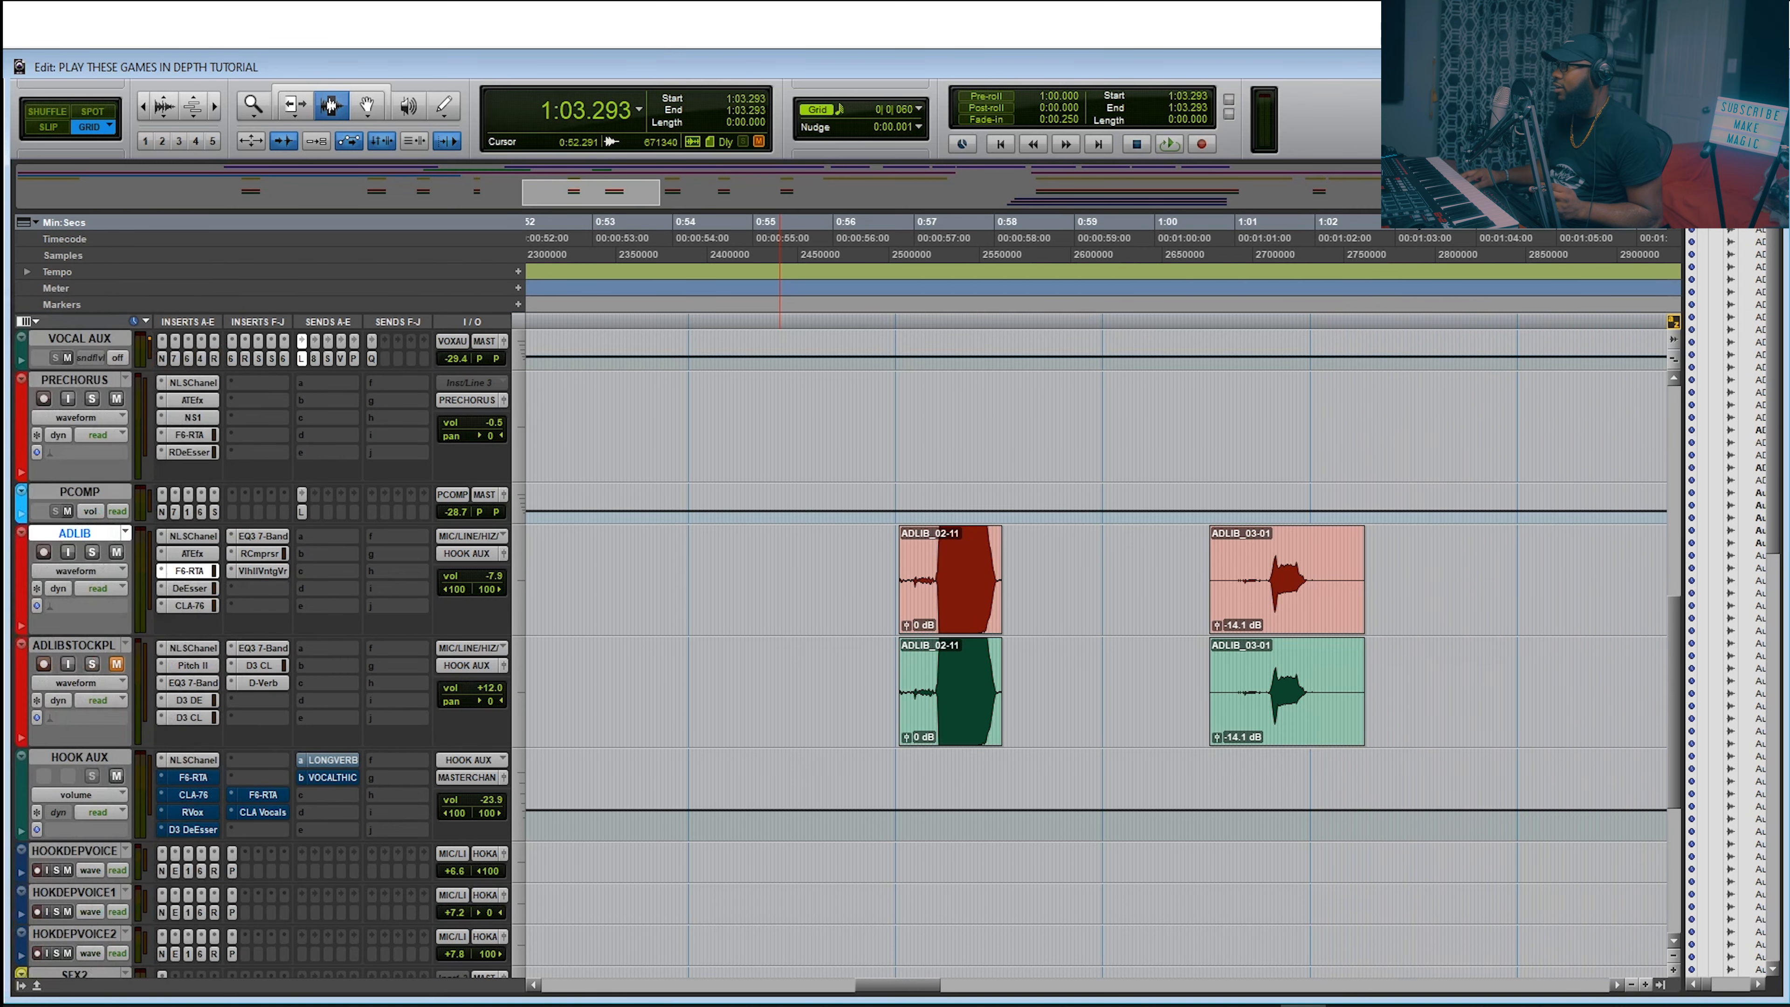
{"action": "left_click", "coordinate": [189, 571]}
{"action": "left_click_drag", "start_coordinate": [989, 315], "coordinate": [1057, 327]}
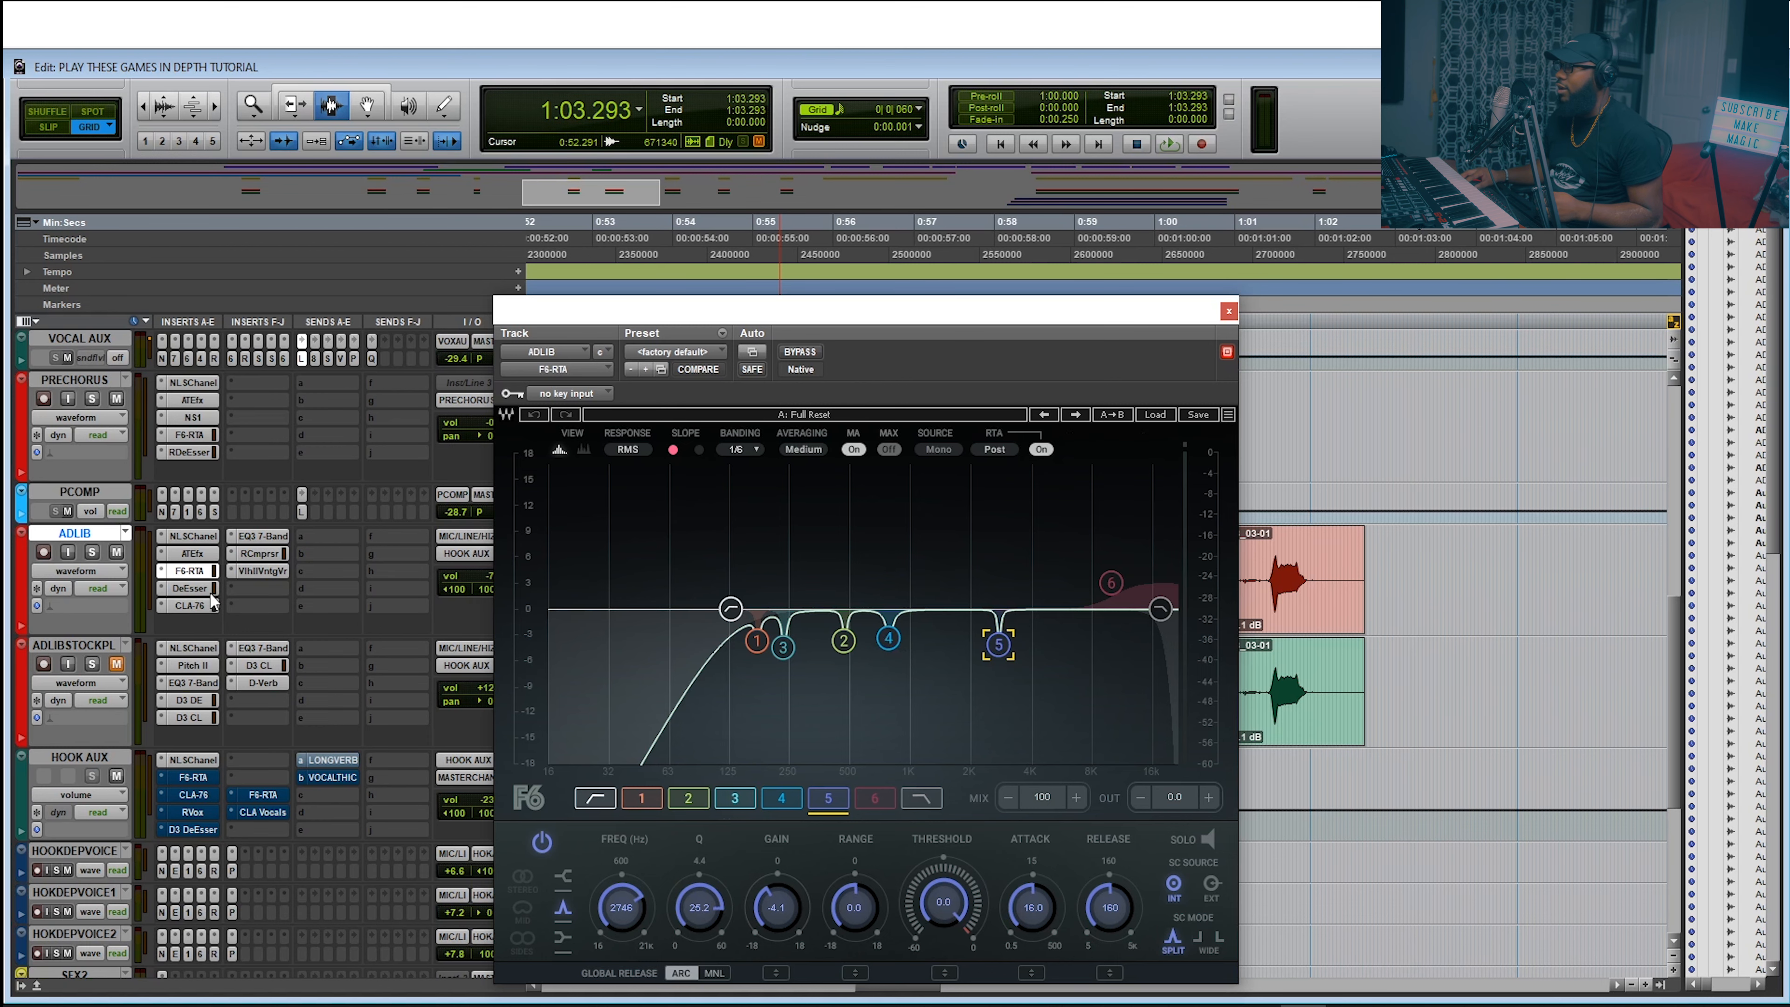
{"action": "left_click", "coordinate": [196, 594]}
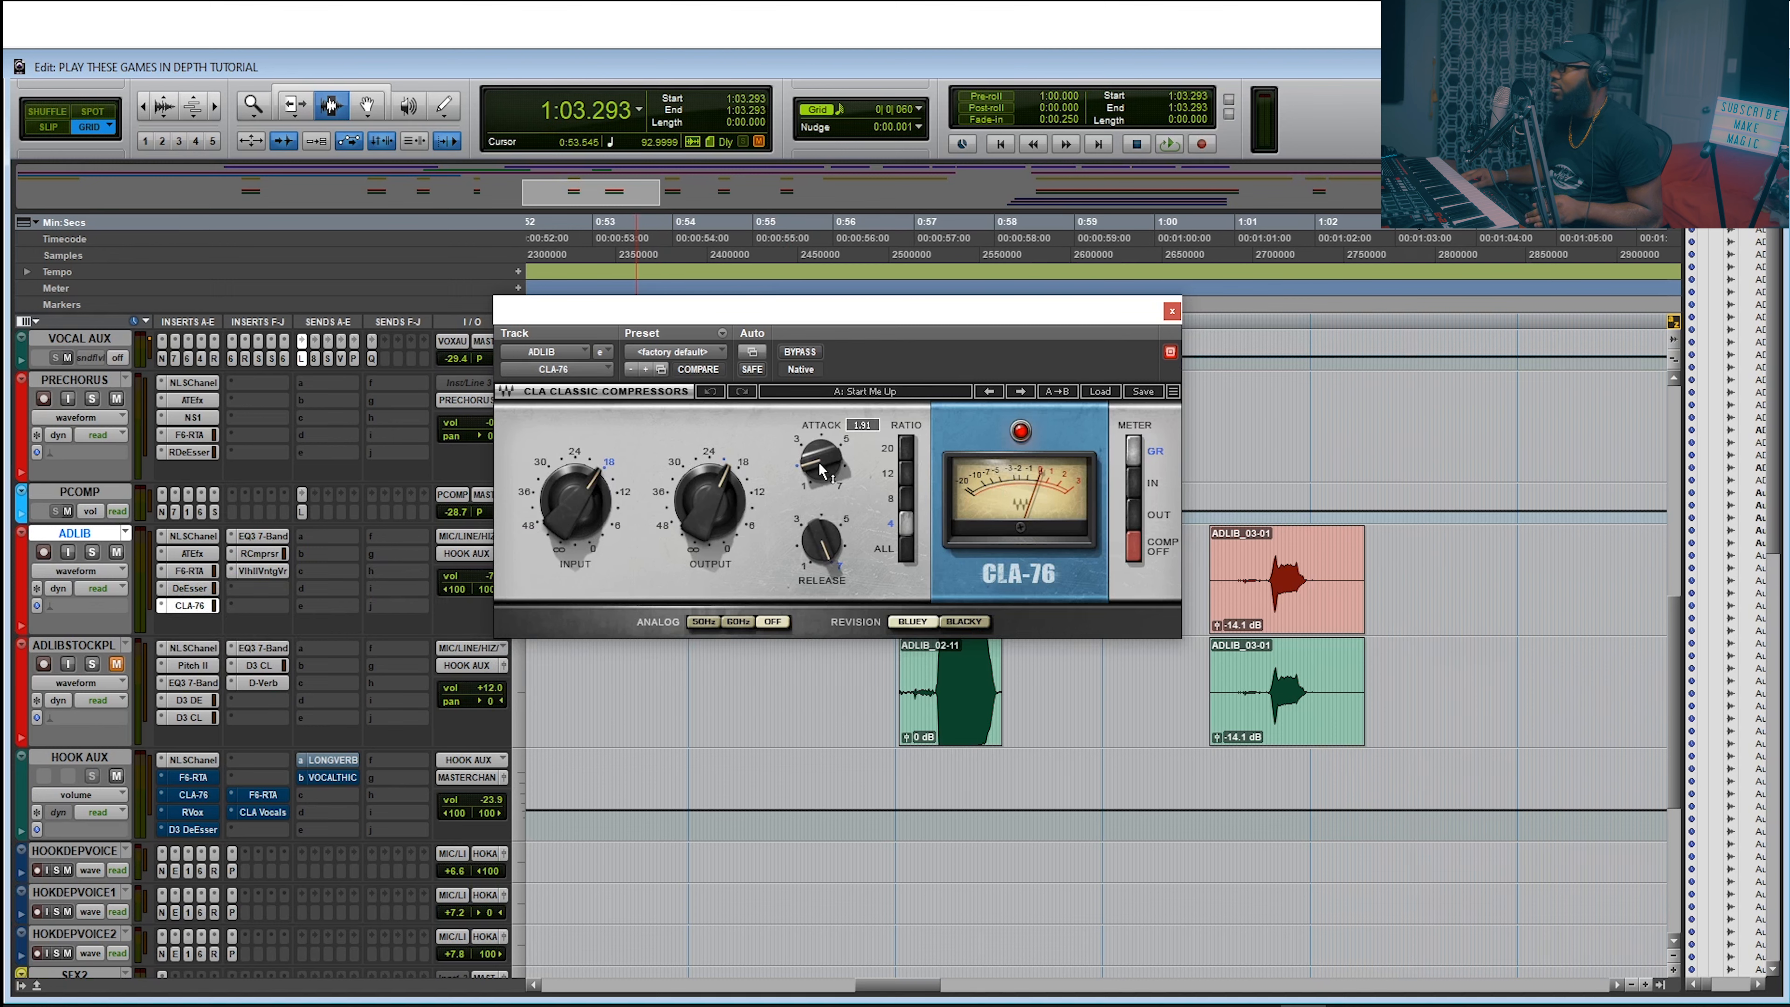
Examine the settings of the ADLIB track's EQ3 7-Band, RCompressor and ValhallaVintageVerb inserts
{"action": "left_click", "coordinate": [273, 537]}
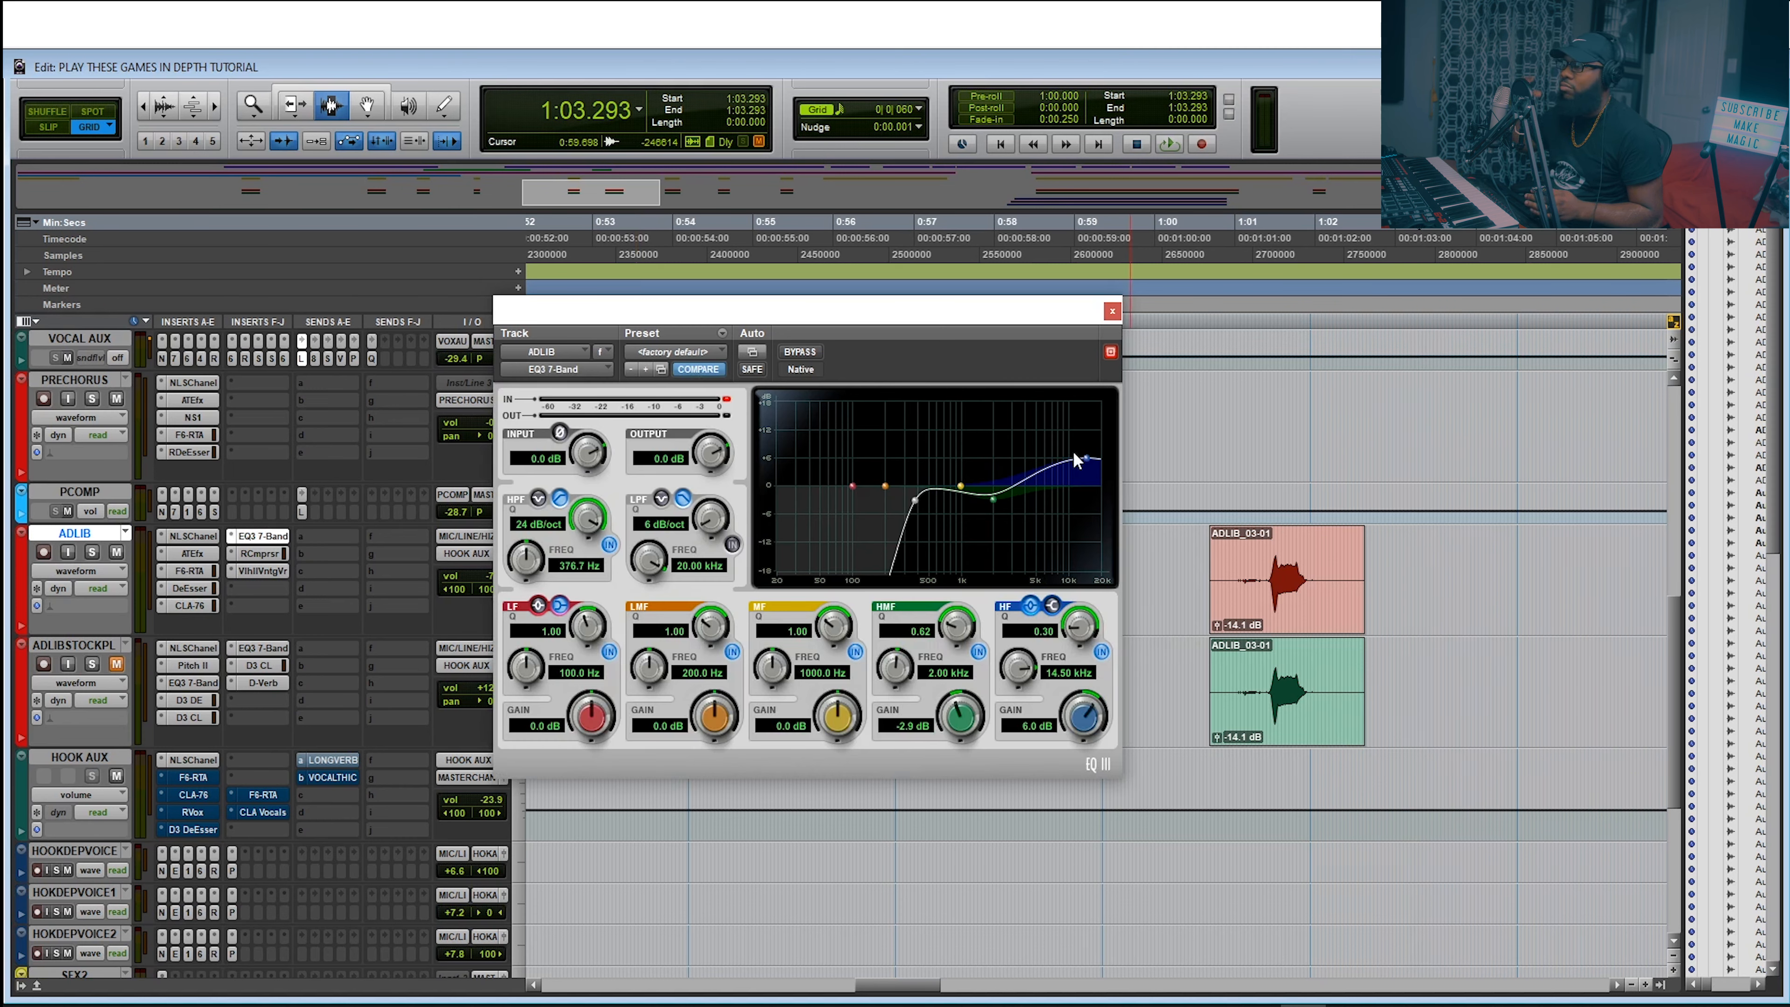
{"action": "left_click", "coordinate": [260, 553]}
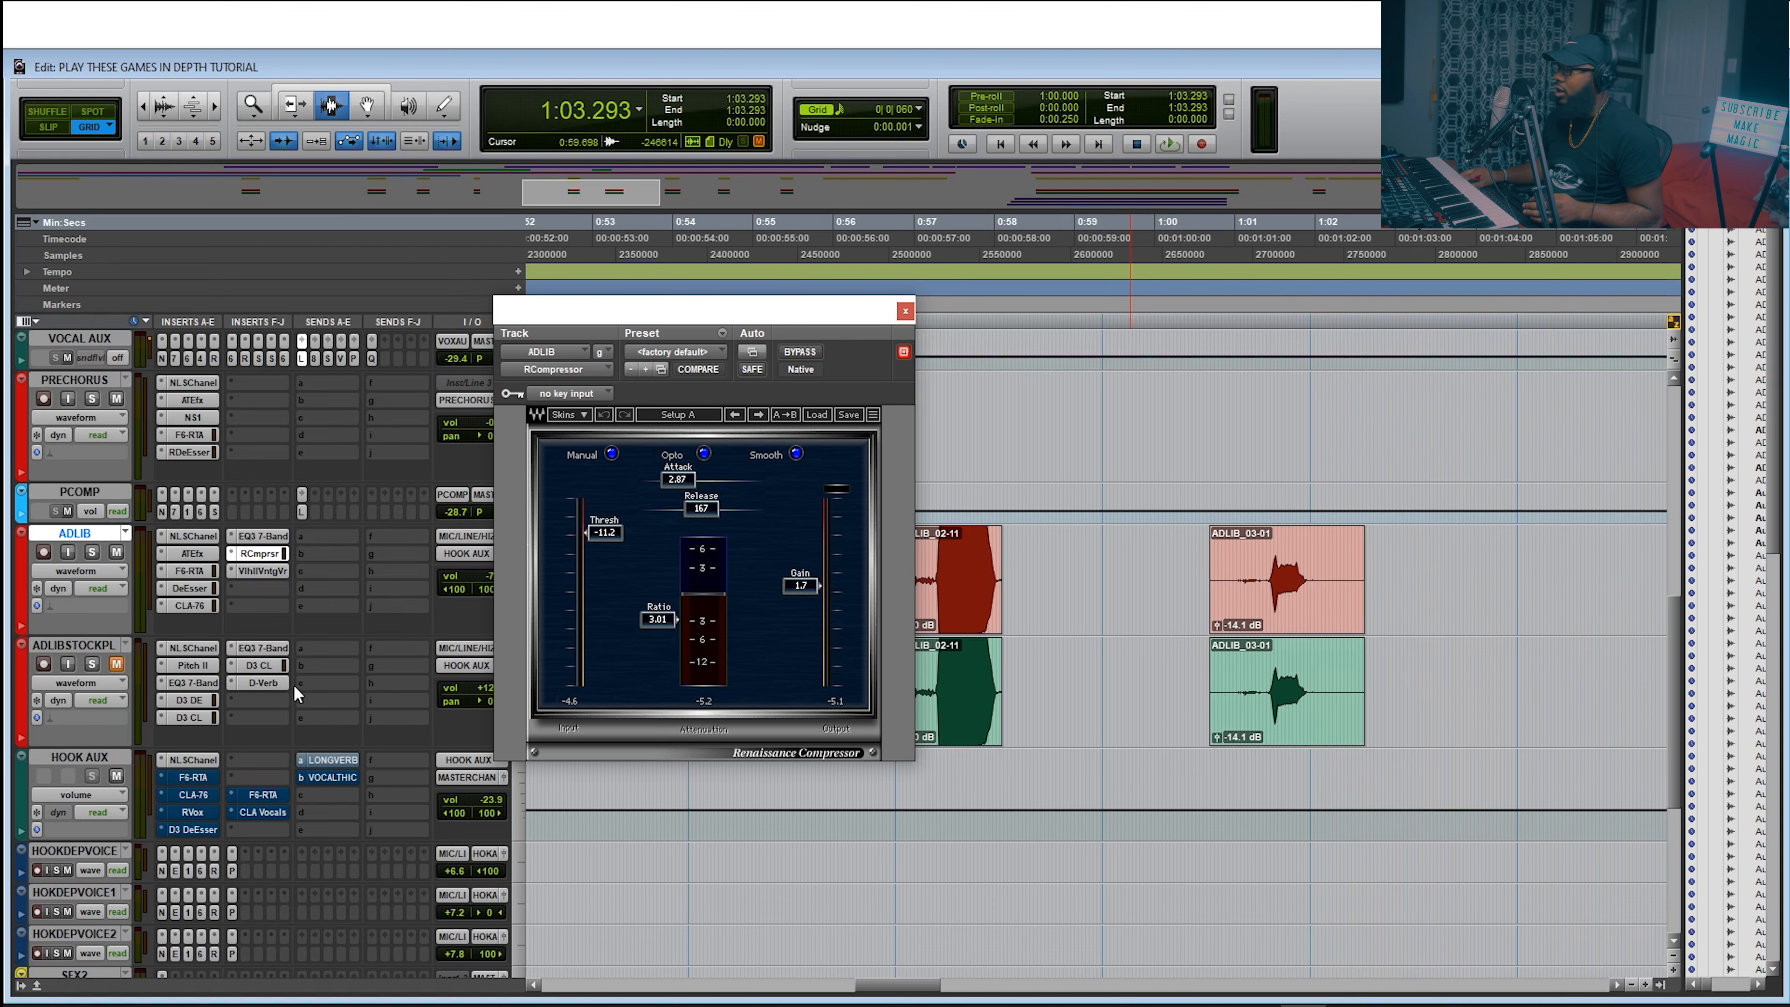
{"action": "left_click", "coordinate": [263, 571]}
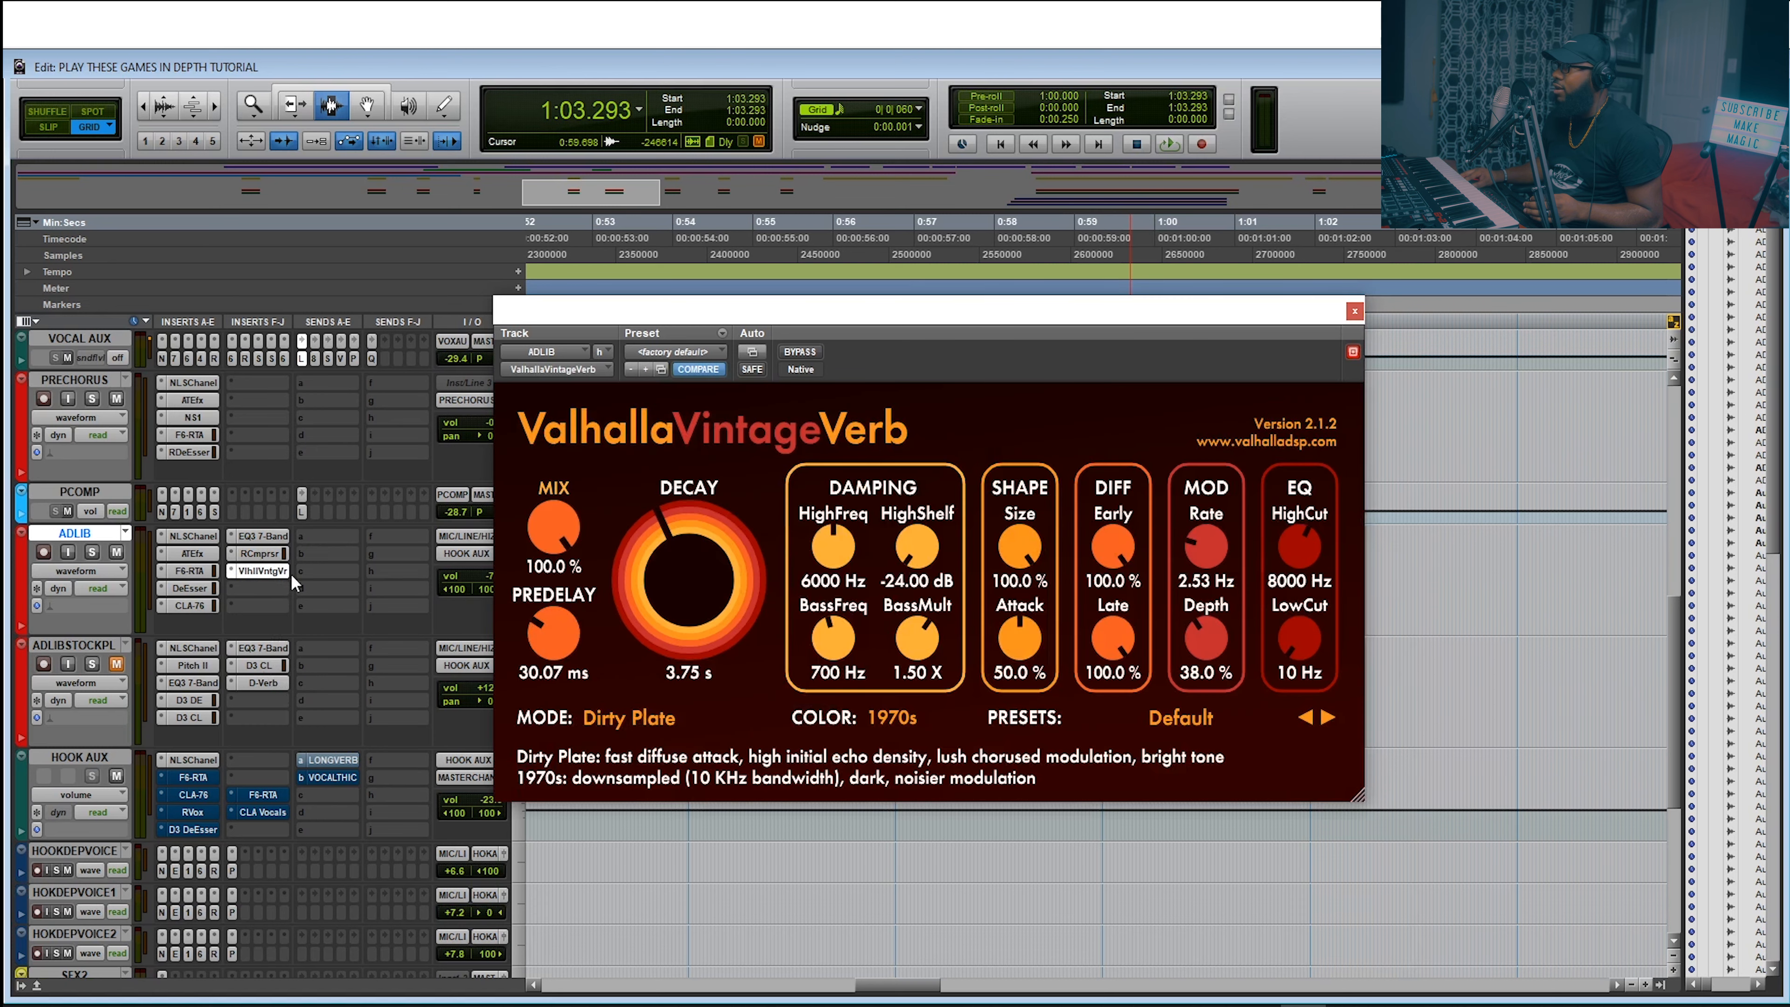
{"action": "left_click_drag", "start_coordinate": [793, 325], "coordinate": [648, 296]}
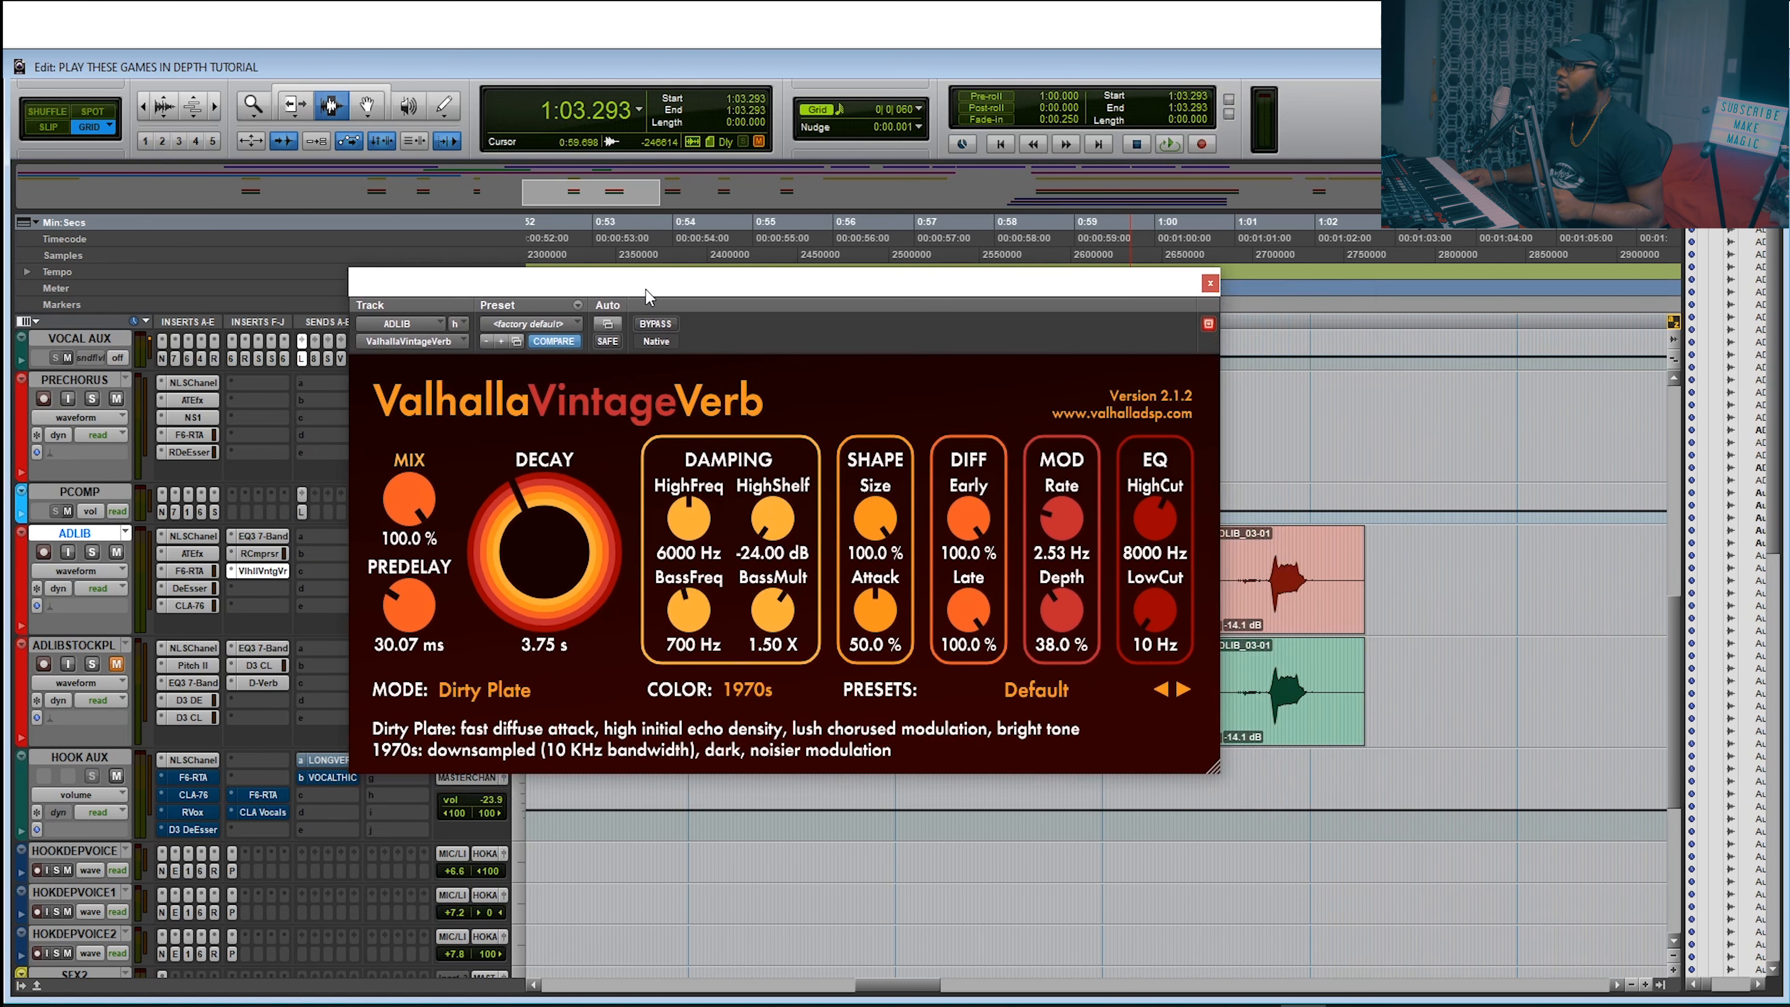
{"action": "left_click_drag", "start_coordinate": [648, 296], "coordinate": [772, 310]}
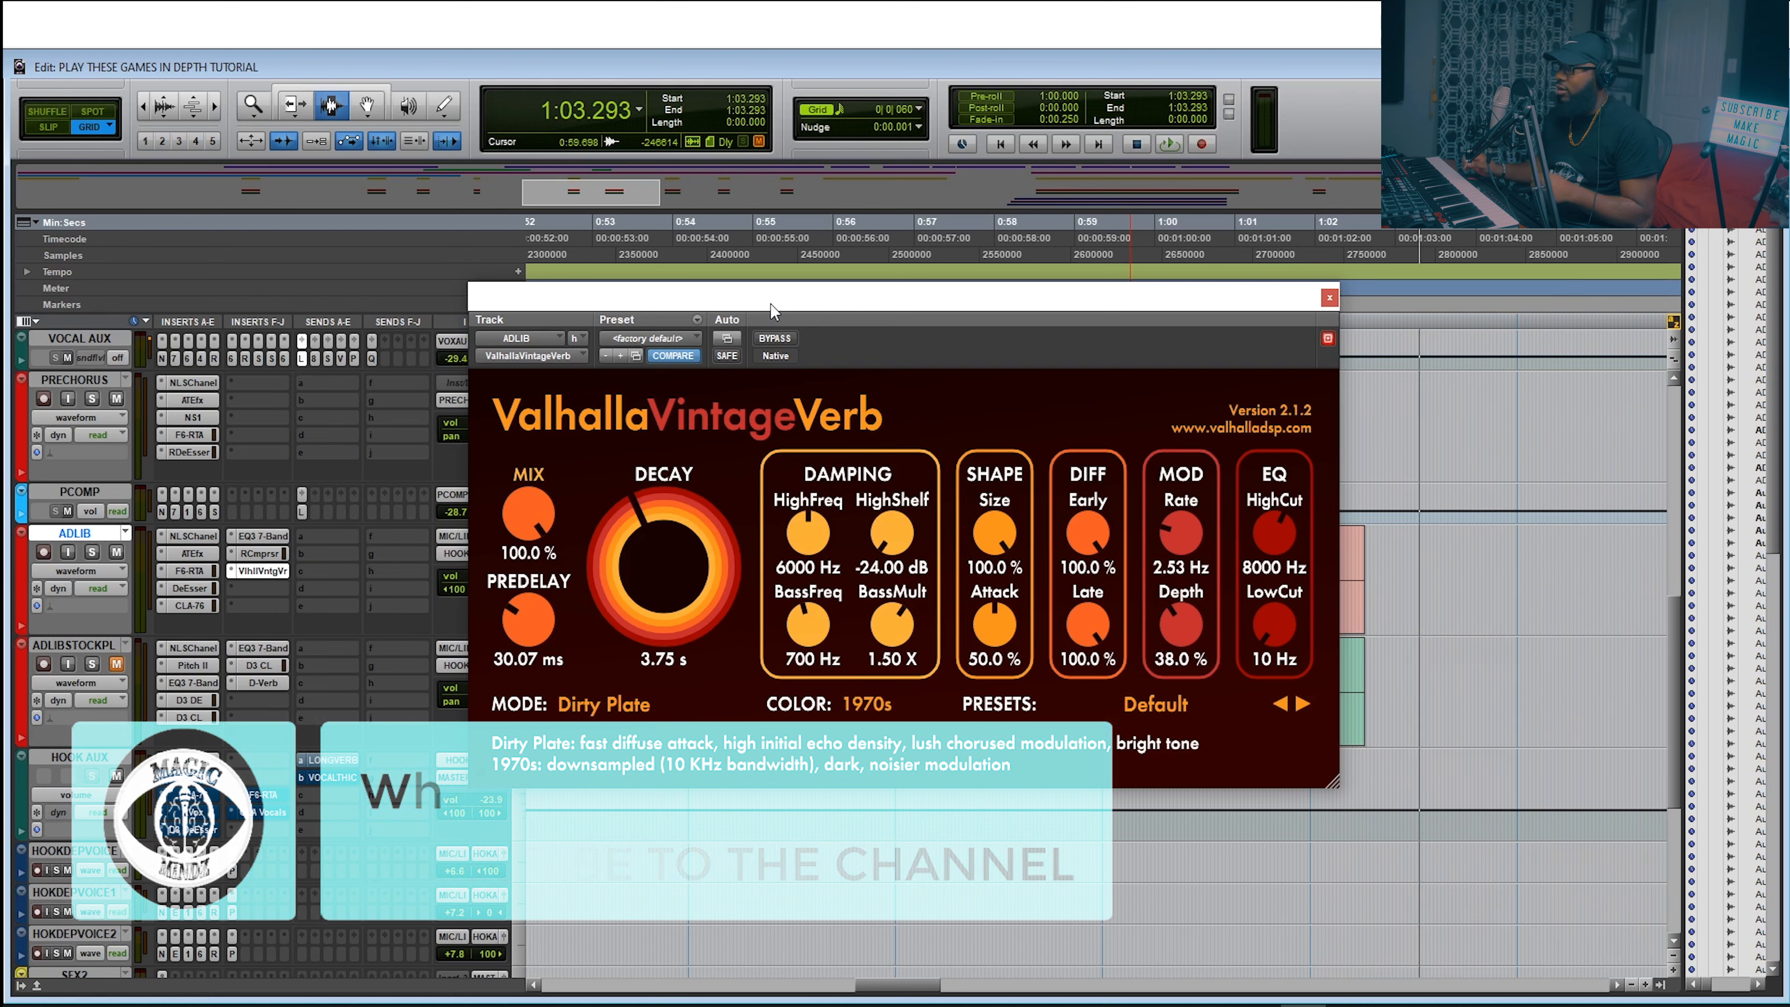
Bypass the ValhallaVintageVerb, RCompressor and EQ3 7-Band inserts on the ADLIB track
{"action": "left_click_drag", "start_coordinate": [773, 310], "coordinate": [31, 313]}
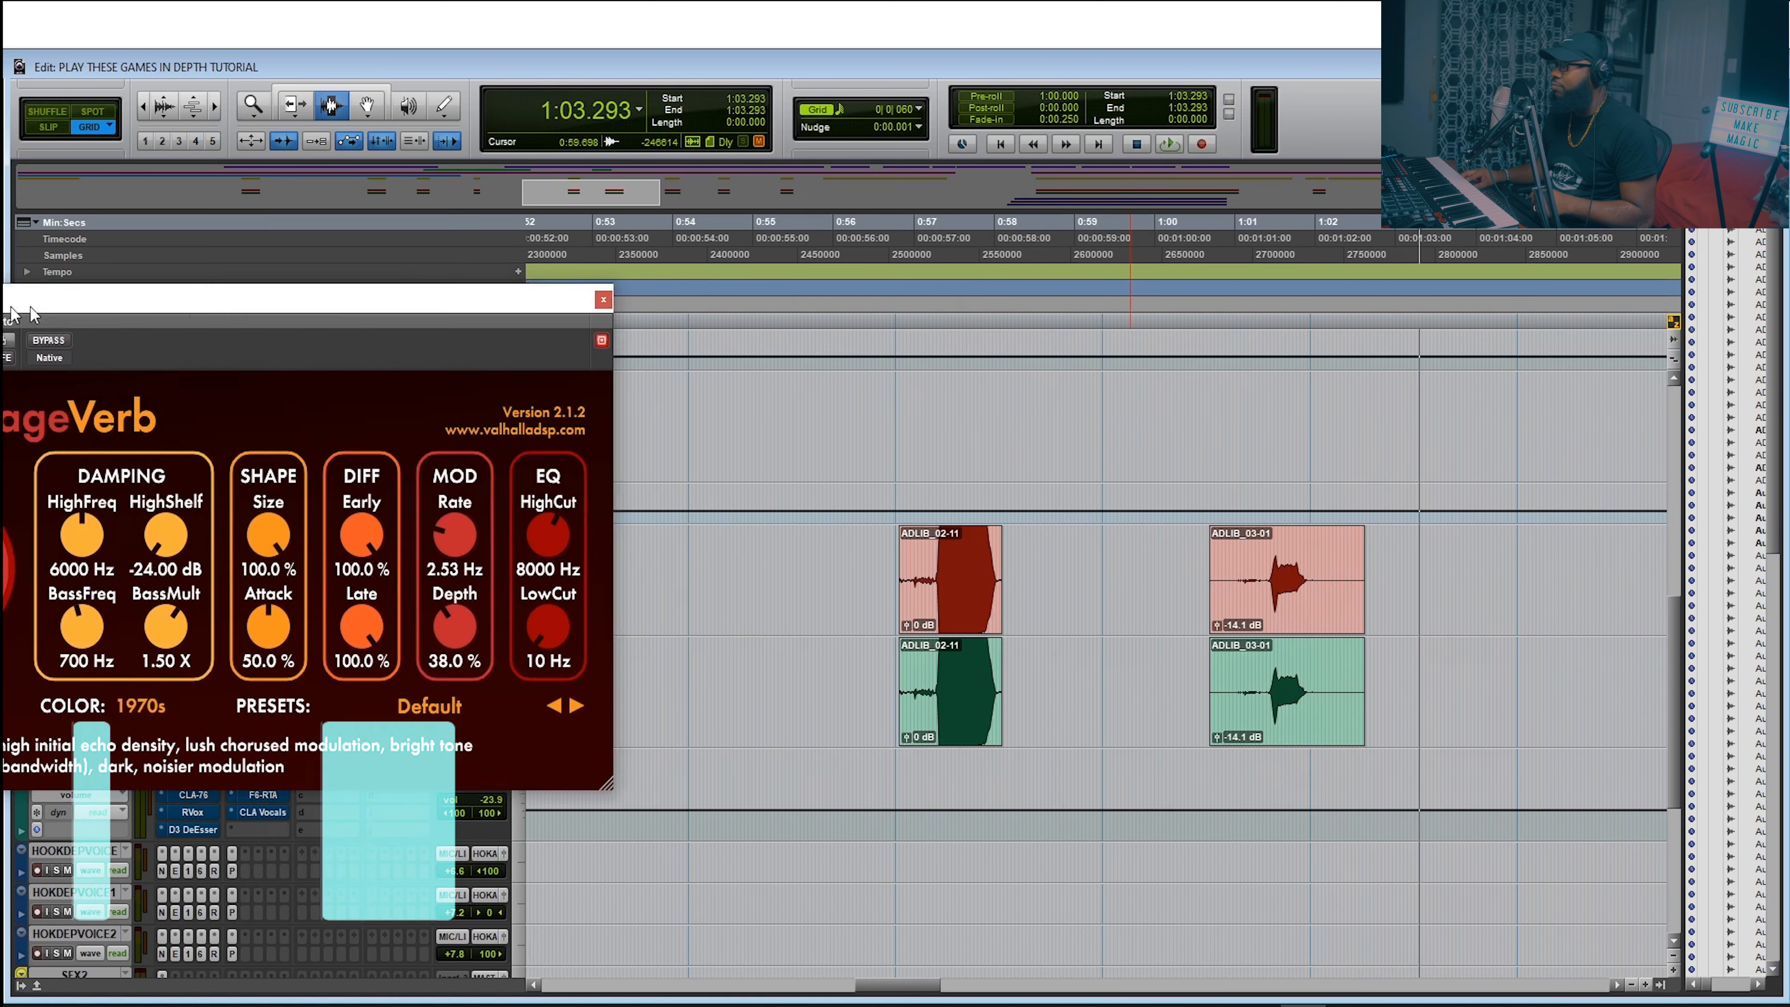
{"action": "left_click", "coordinate": [253, 570]}
{"action": "right_click", "coordinate": [253, 570]}
{"action": "left_click", "coordinate": [292, 576]}
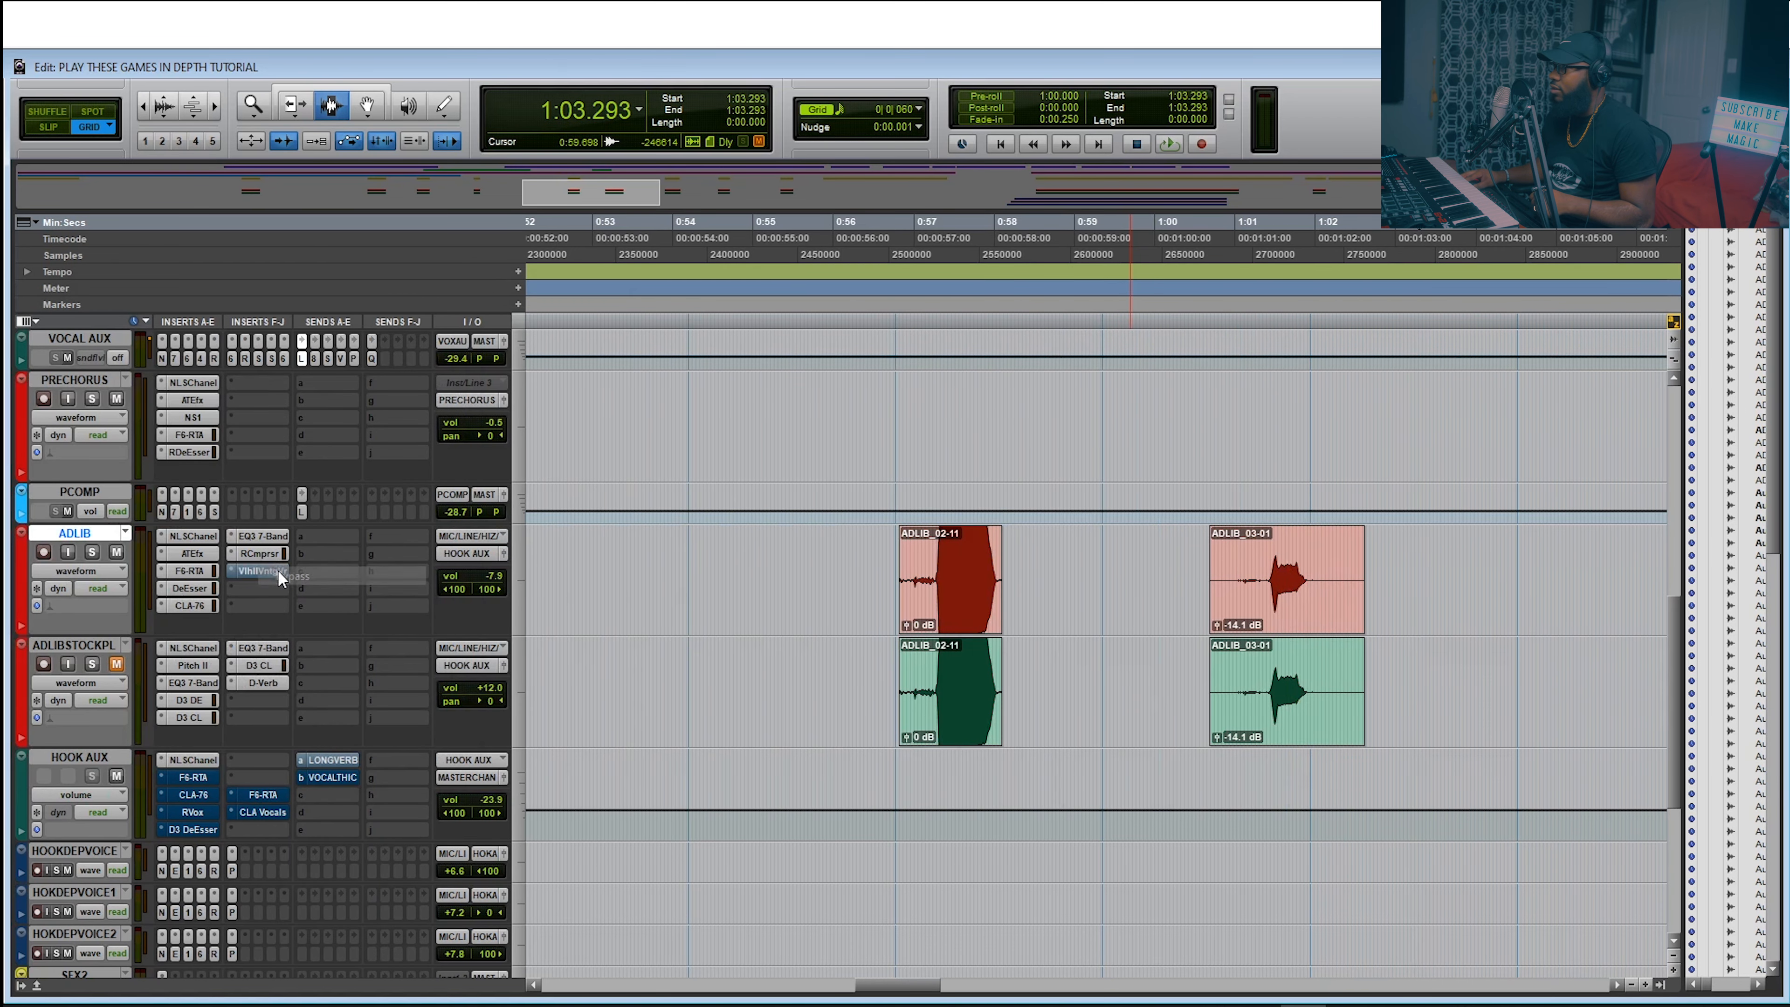
{"action": "right_click", "coordinate": [263, 550]}
{"action": "left_click", "coordinate": [275, 559]}
{"action": "right_click", "coordinate": [259, 534]}
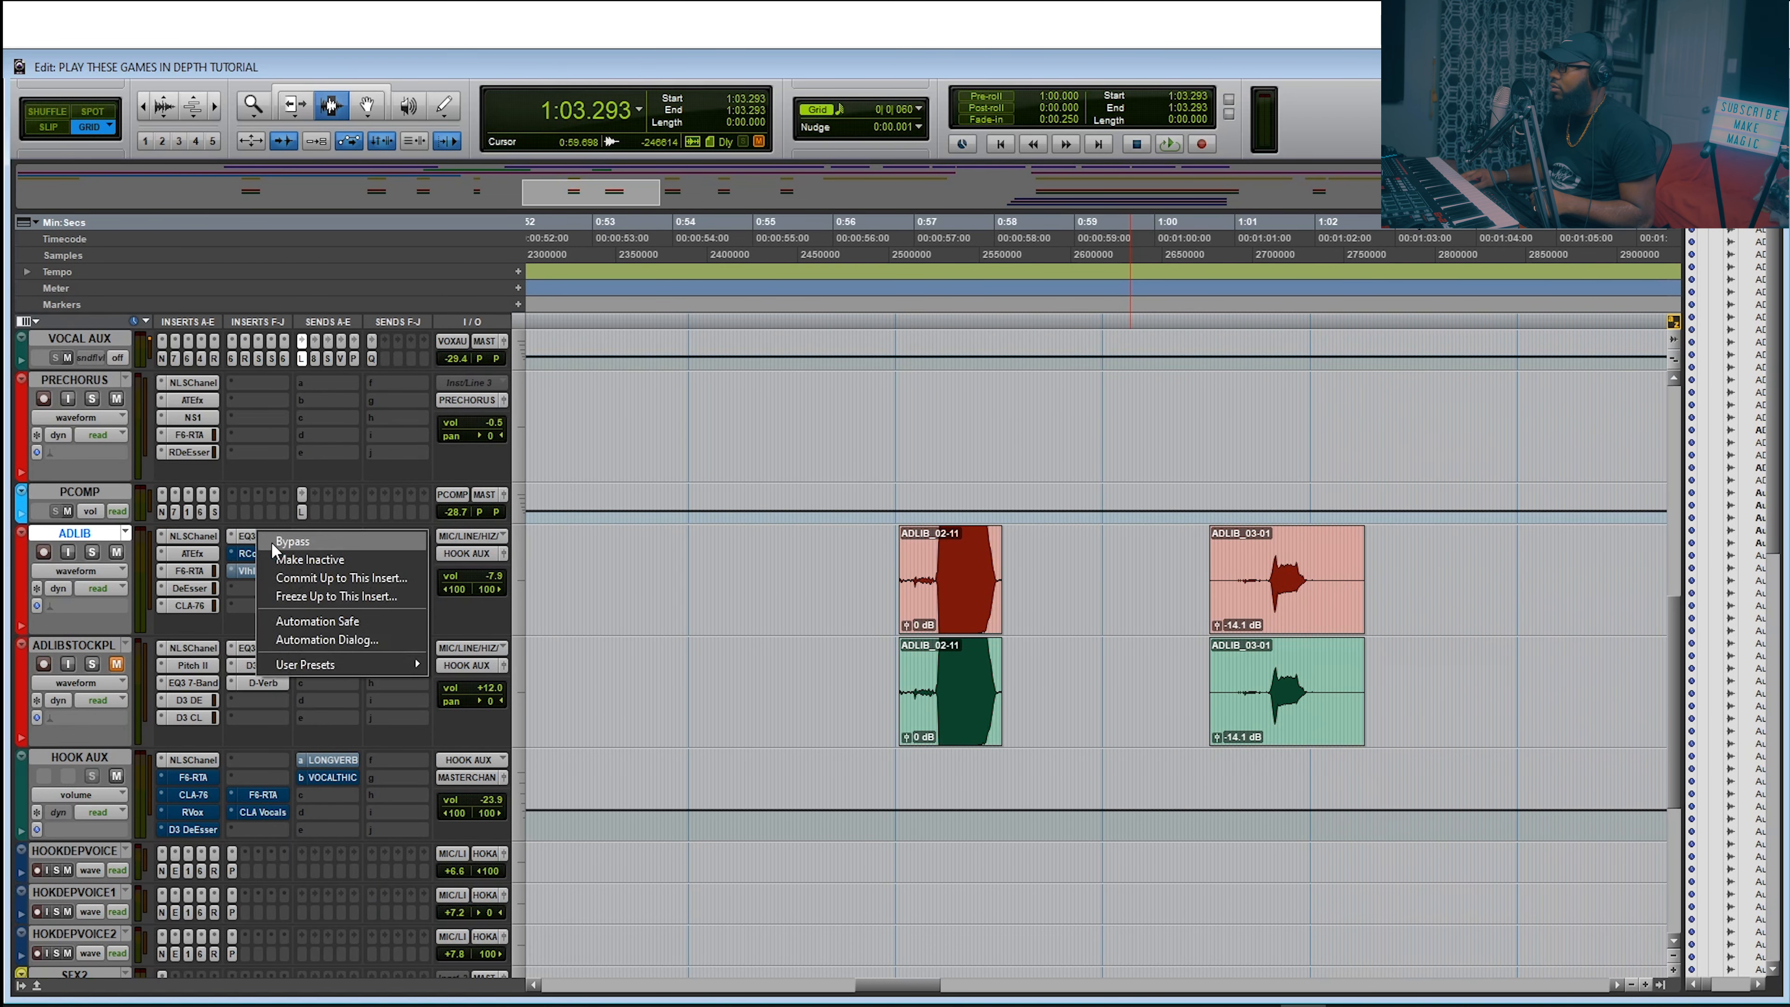
{"action": "left_click", "coordinate": [274, 543]}
Bypass the CLA-76, DeEsser, F6-RTA, ATEfx and NLS Channel inserts on the ADLIB track
{"action": "right_click", "coordinate": [193, 604]}
{"action": "left_click", "coordinate": [204, 609]}
{"action": "right_click", "coordinate": [192, 585]}
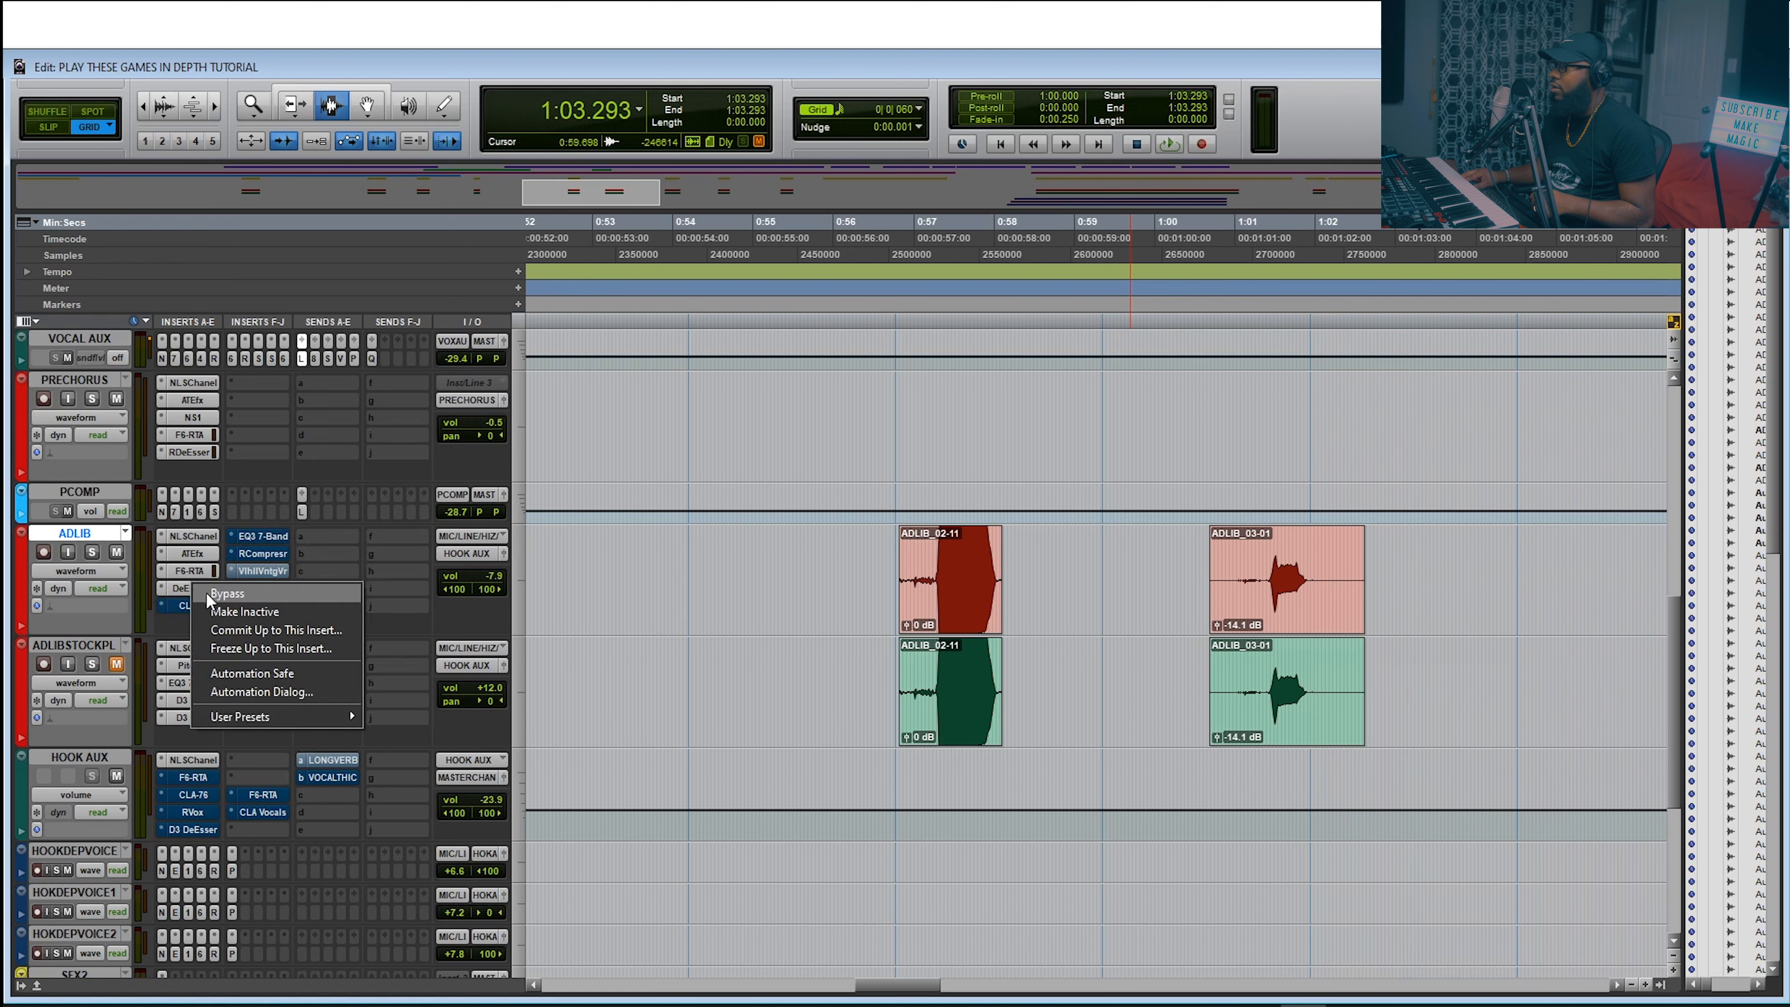
{"action": "left_click", "coordinate": [204, 591]}
{"action": "right_click", "coordinate": [199, 572]}
{"action": "right_click", "coordinate": [194, 556]}
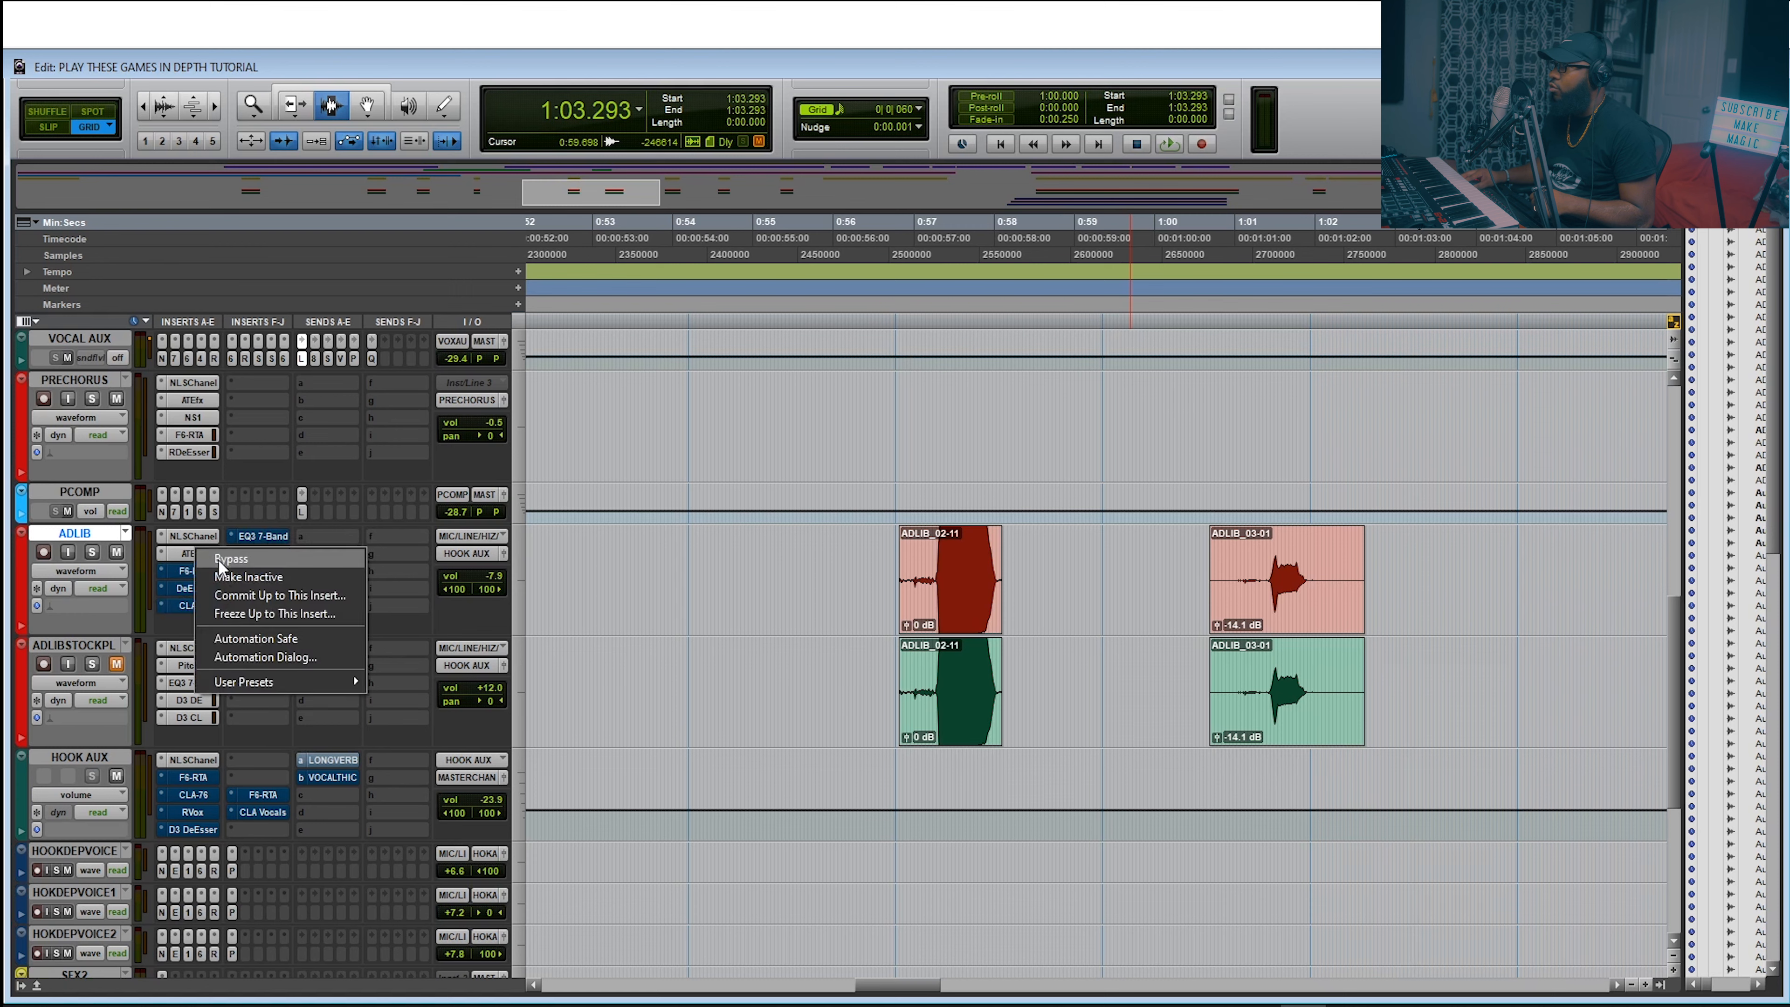
{"action": "left_click", "coordinate": [219, 558]}
{"action": "right_click", "coordinate": [195, 541]}
{"action": "left_click", "coordinate": [221, 548]}
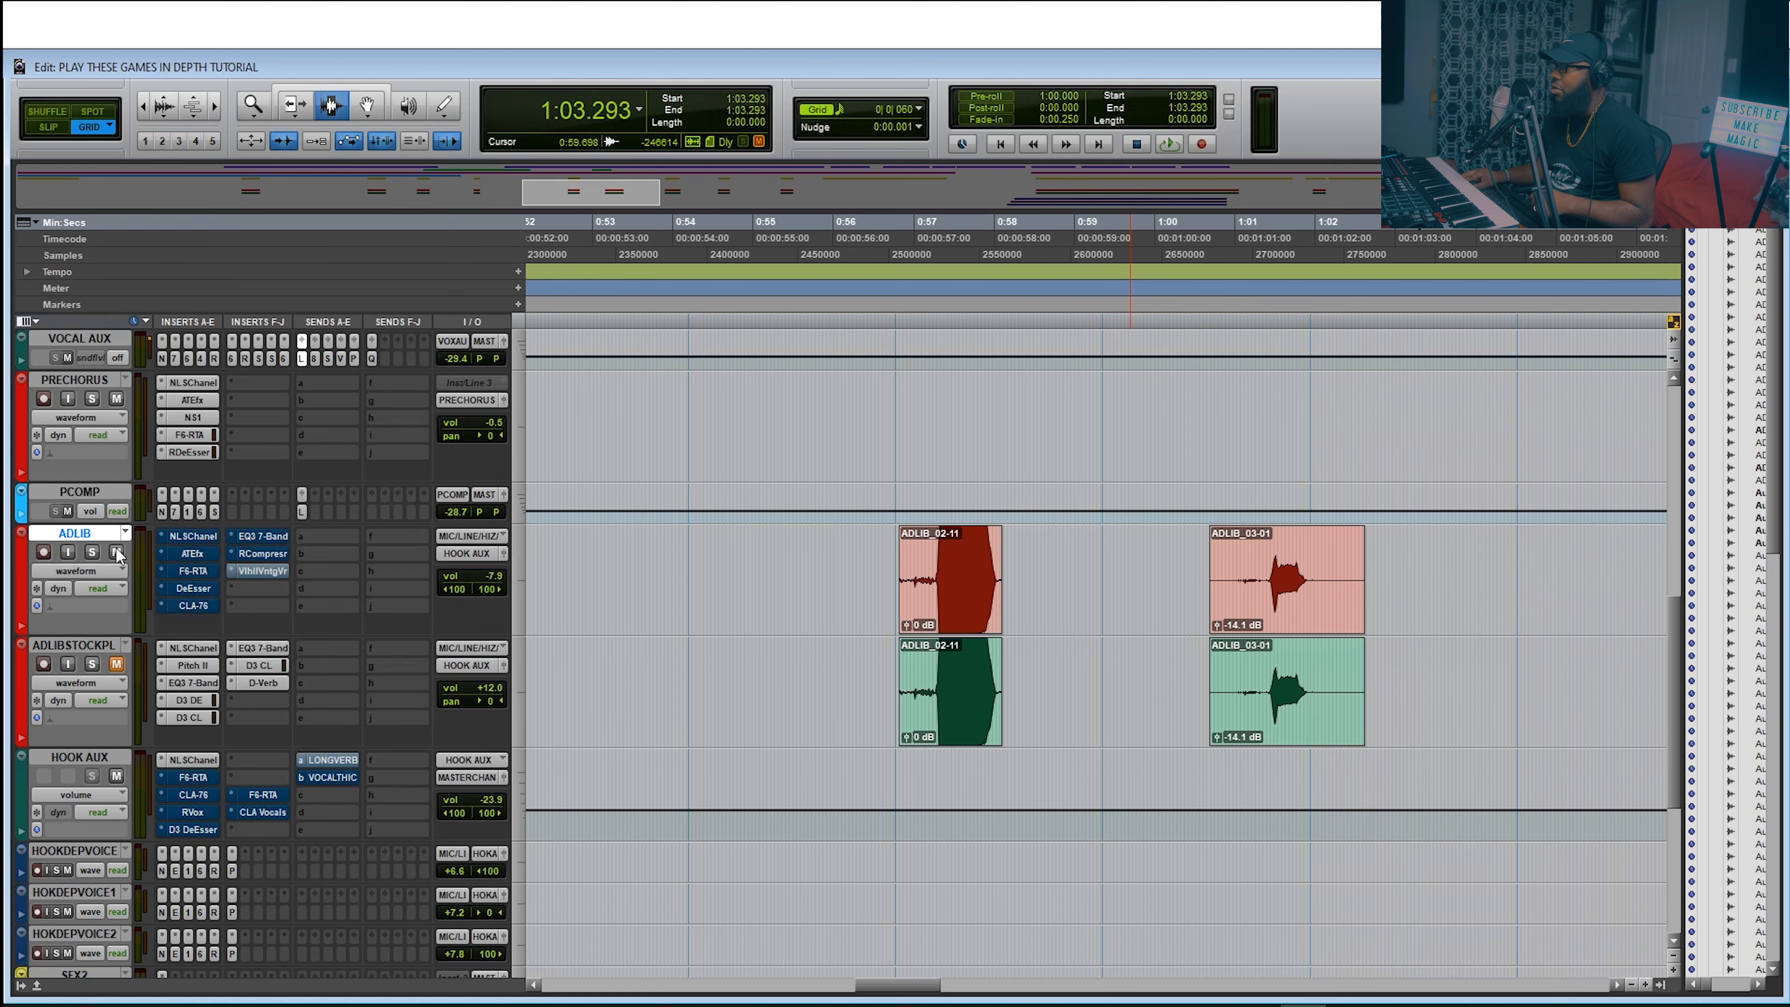
Solo the ADLIB track and play its unprocessed clips from about 0:55
{"action": "left_click", "coordinate": [93, 551]}
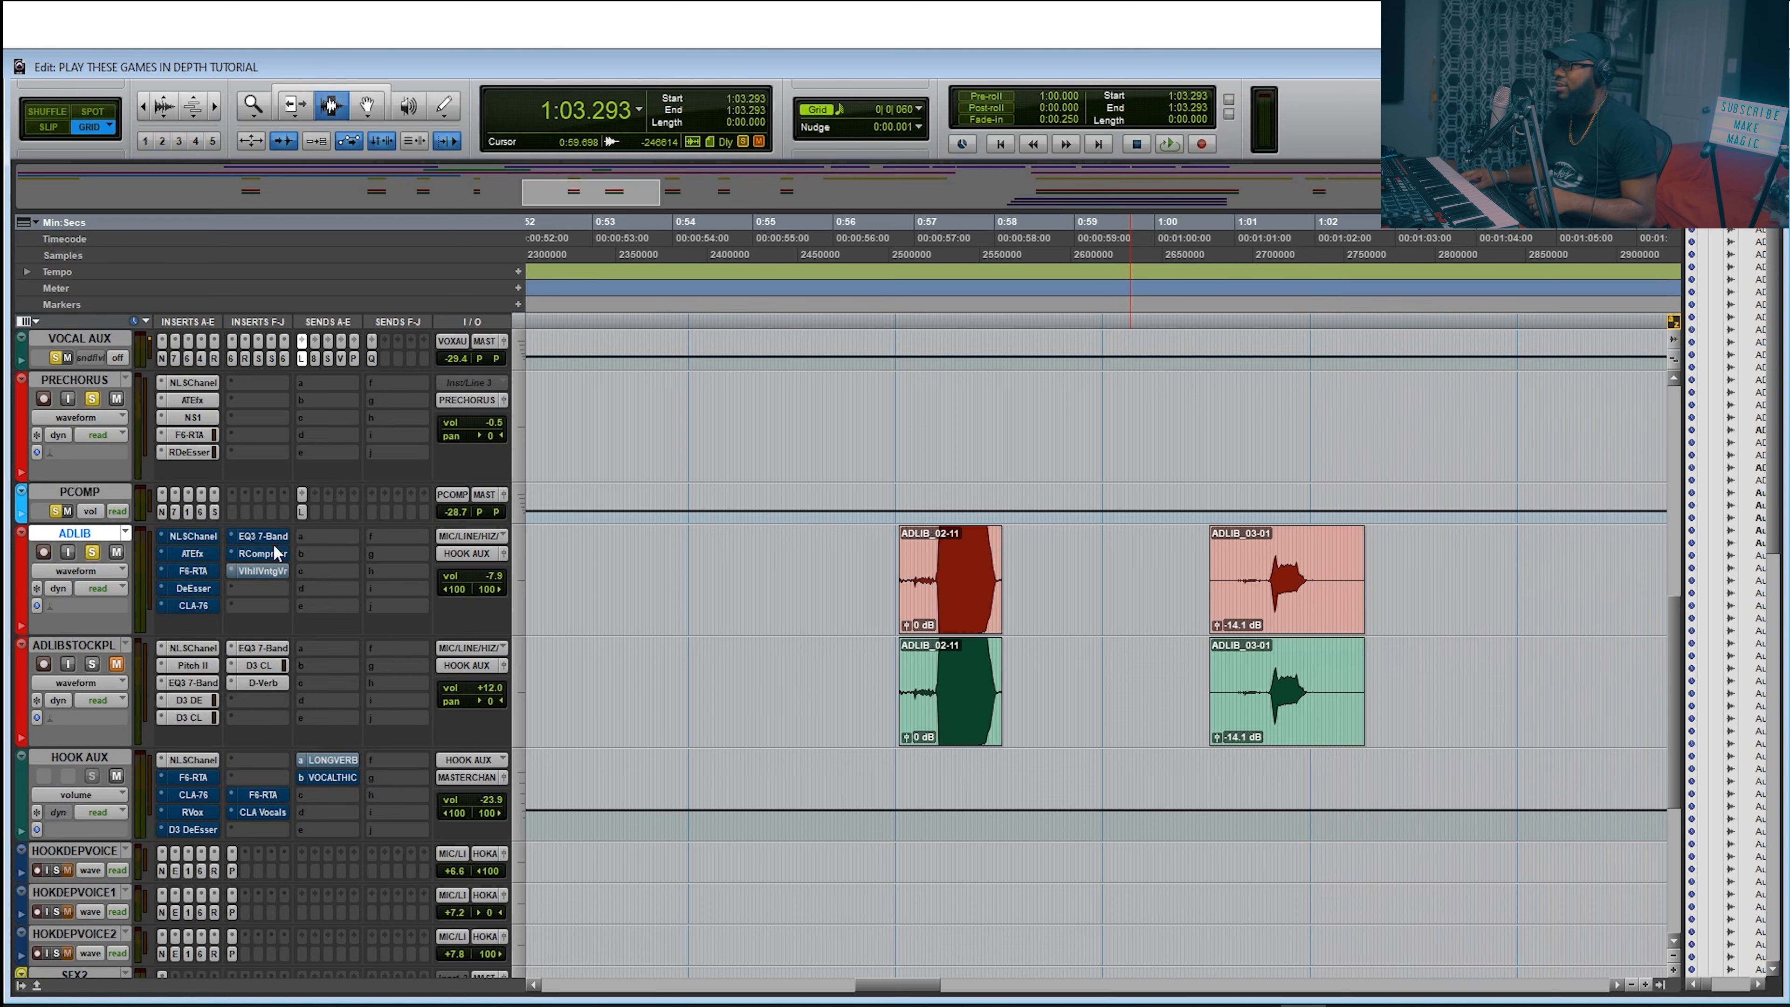
{"action": "left_click", "coordinate": [785, 236]}
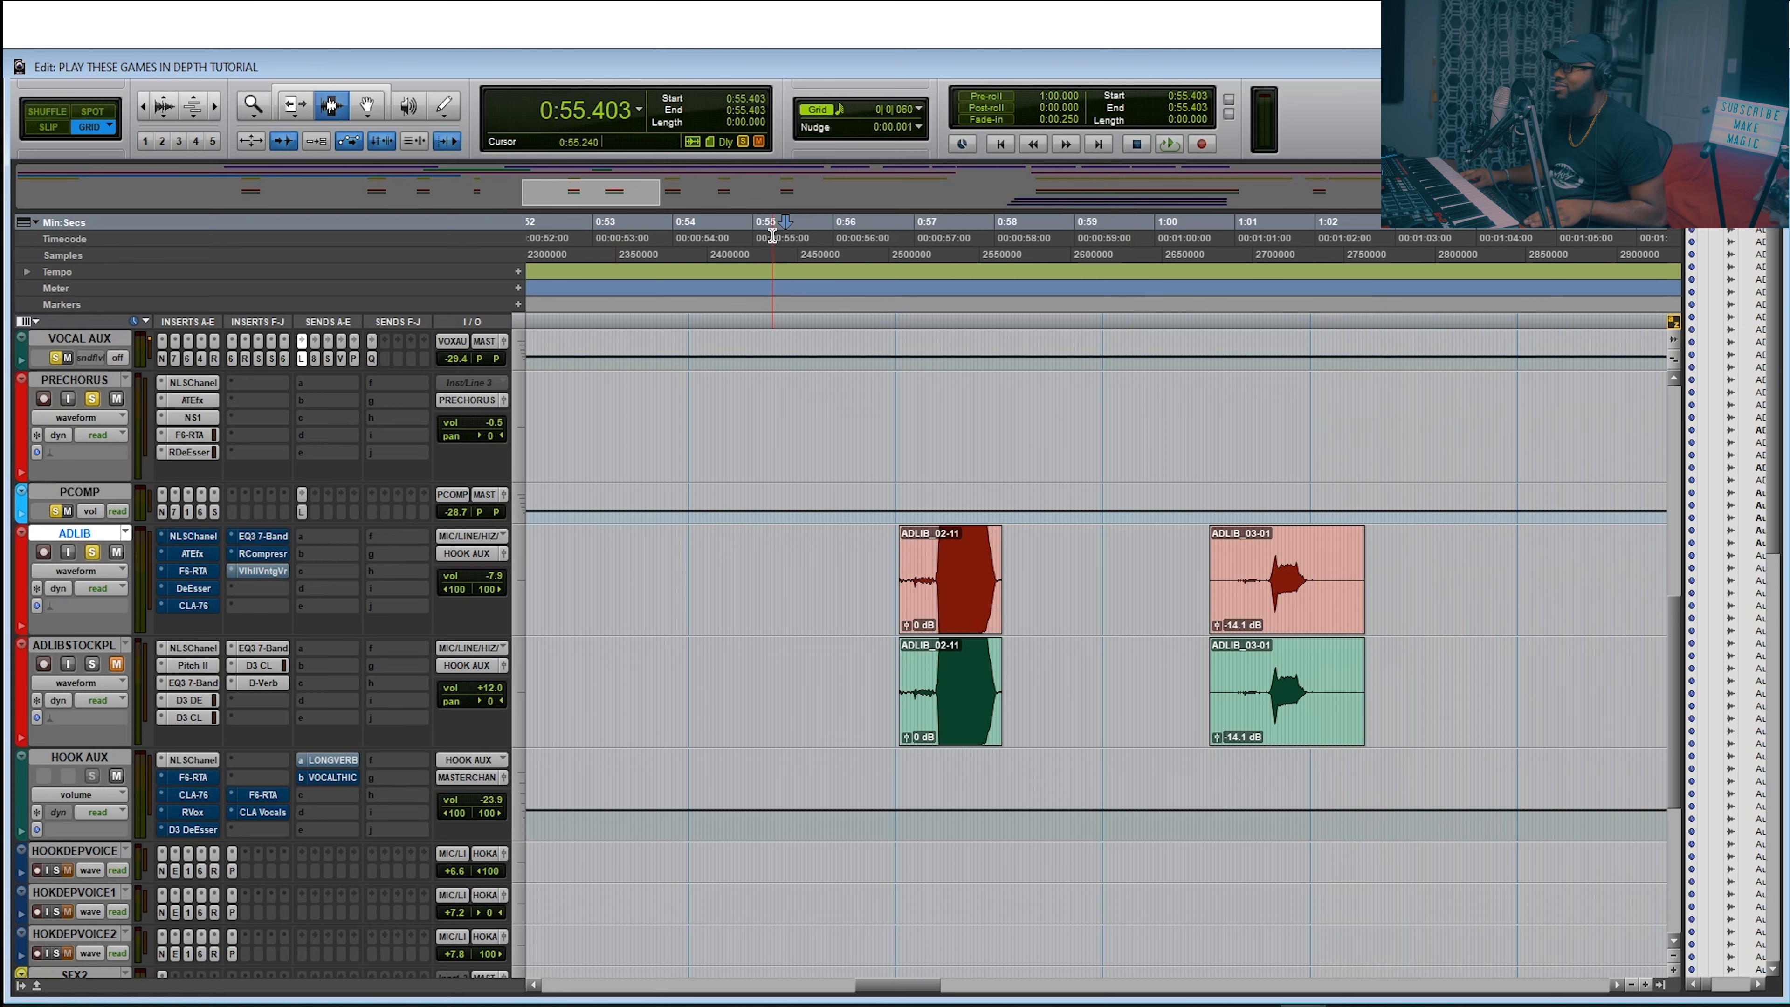
{"action": "key", "text": "space"}
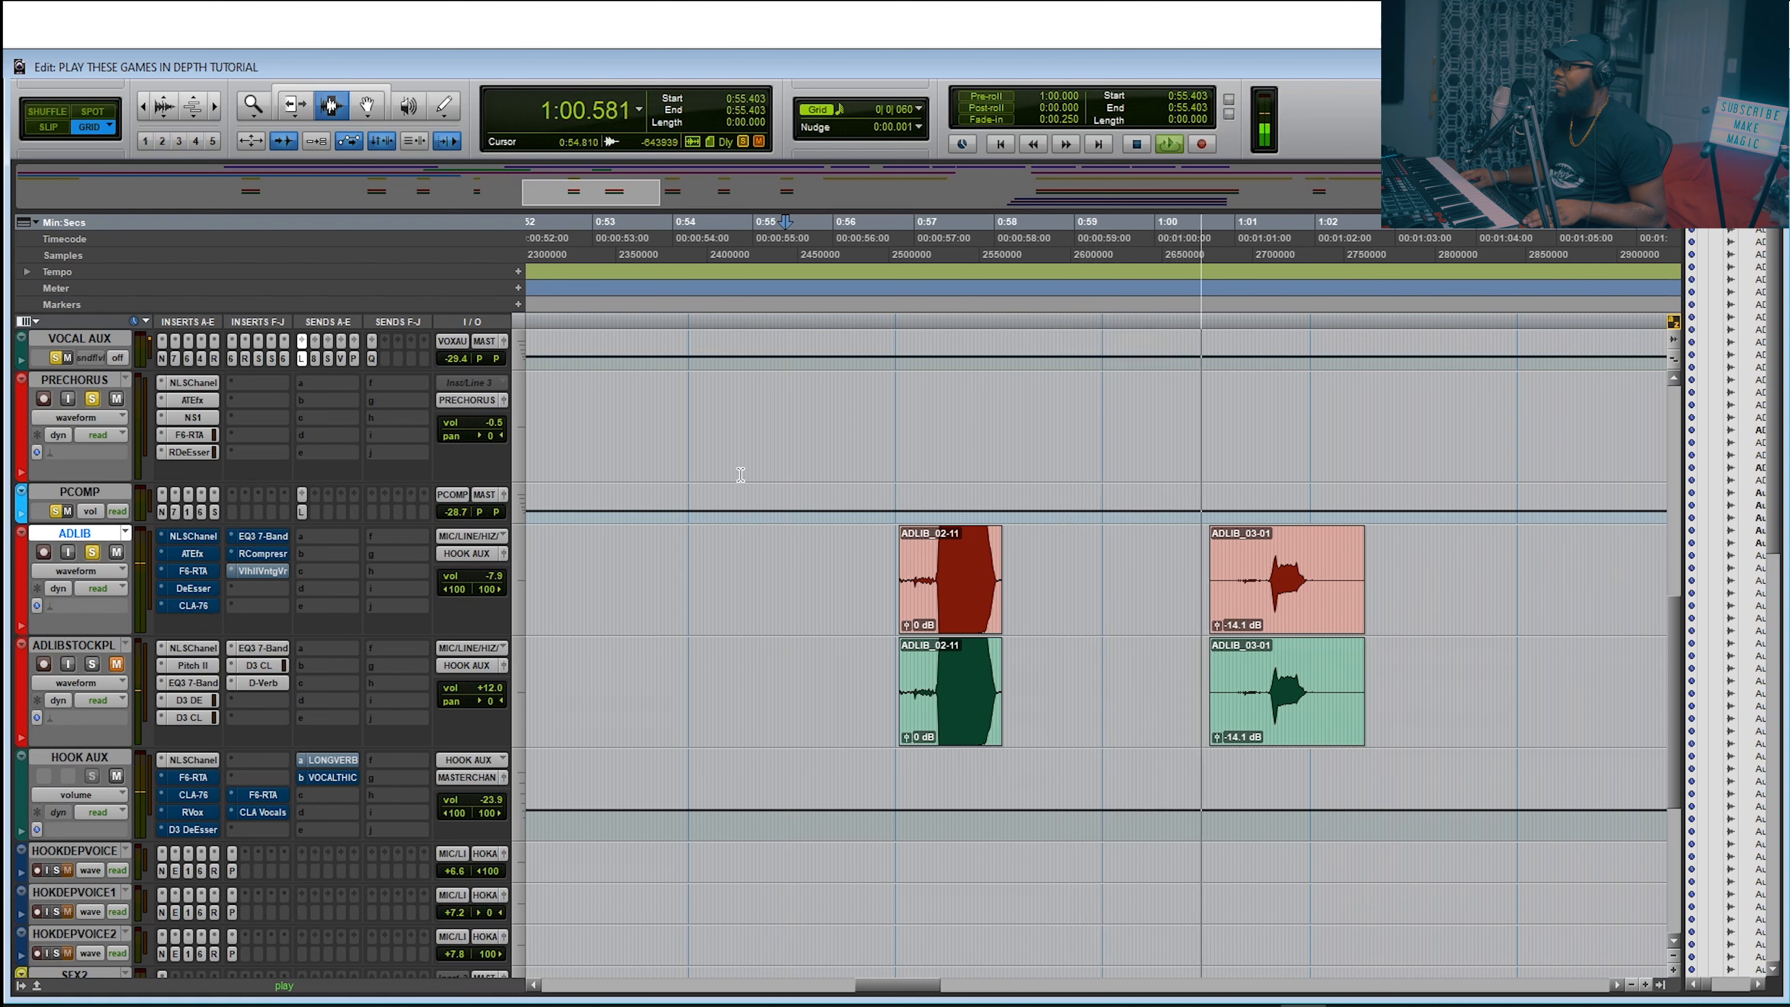
{"action": "key", "text": "space"}
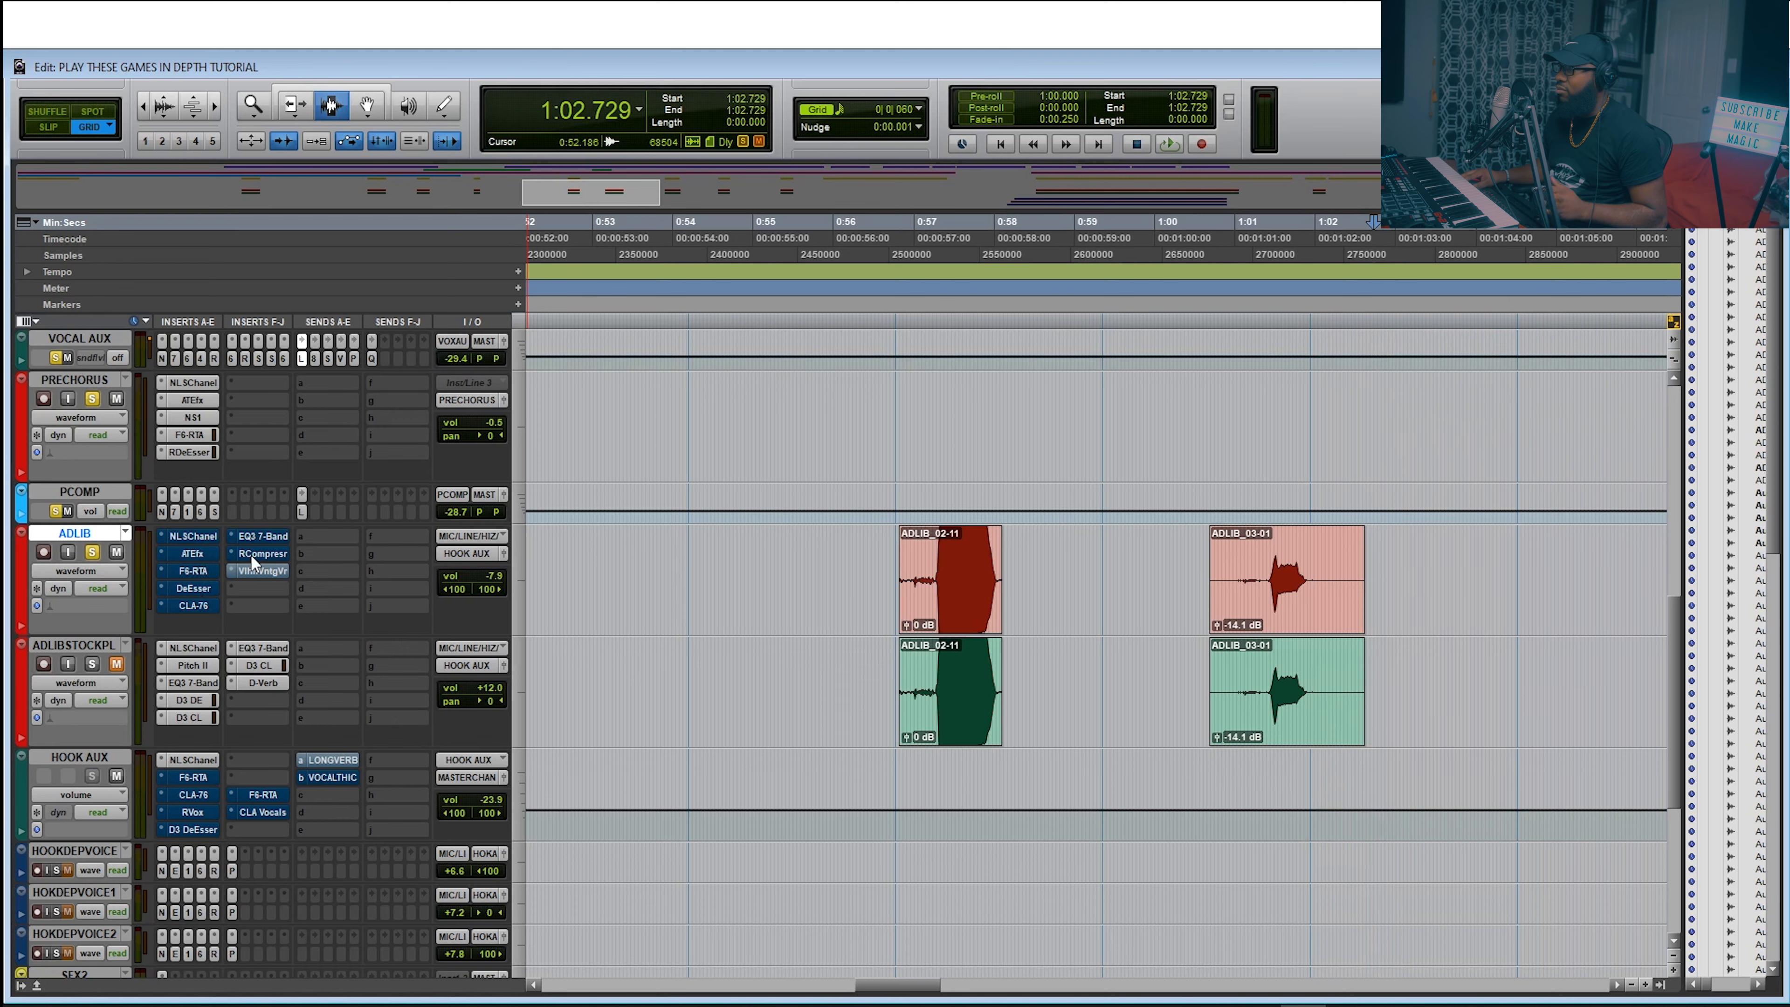
Take the ADLIB track's NLS Channel, ATEfx, F6-RTA, DeEsser and CLA-76 inserts out of bypass
{"action": "right_click", "coordinate": [201, 544]}
{"action": "left_click", "coordinate": [215, 546]}
{"action": "right_click", "coordinate": [189, 554]}
{"action": "left_click", "coordinate": [212, 564]}
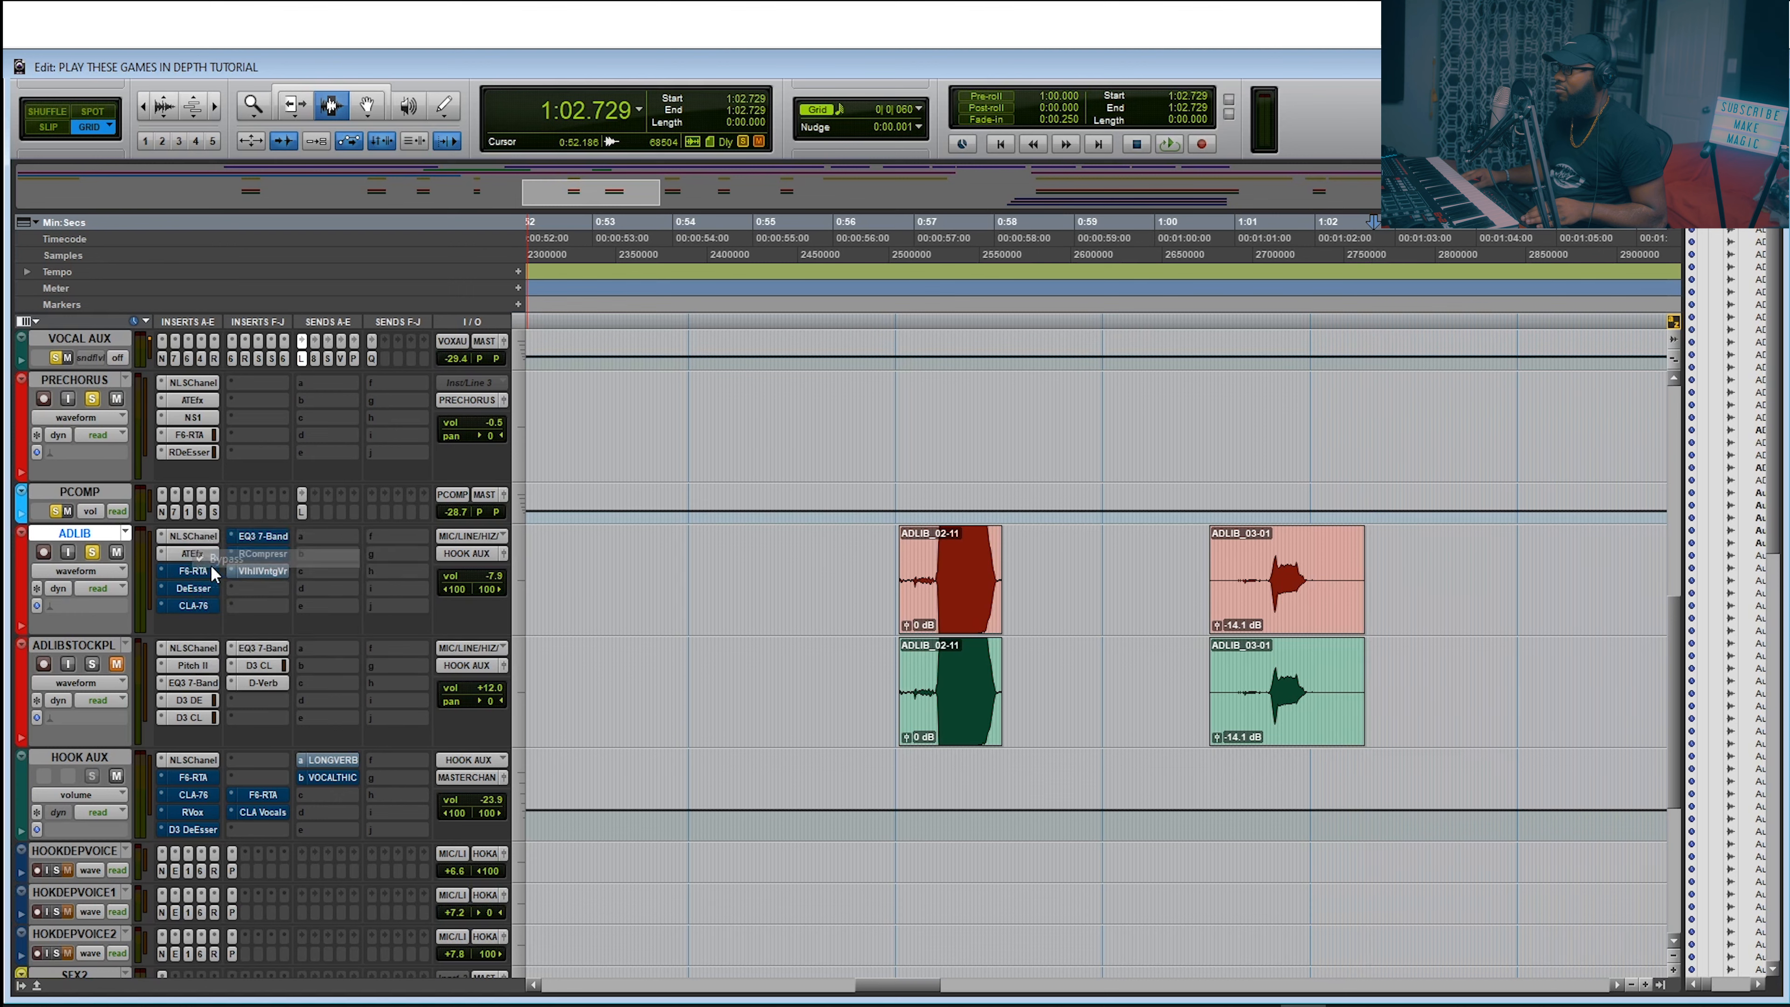
{"action": "right_click", "coordinate": [210, 566]}
{"action": "left_click", "coordinate": [216, 577]}
{"action": "right_click", "coordinate": [221, 584]}
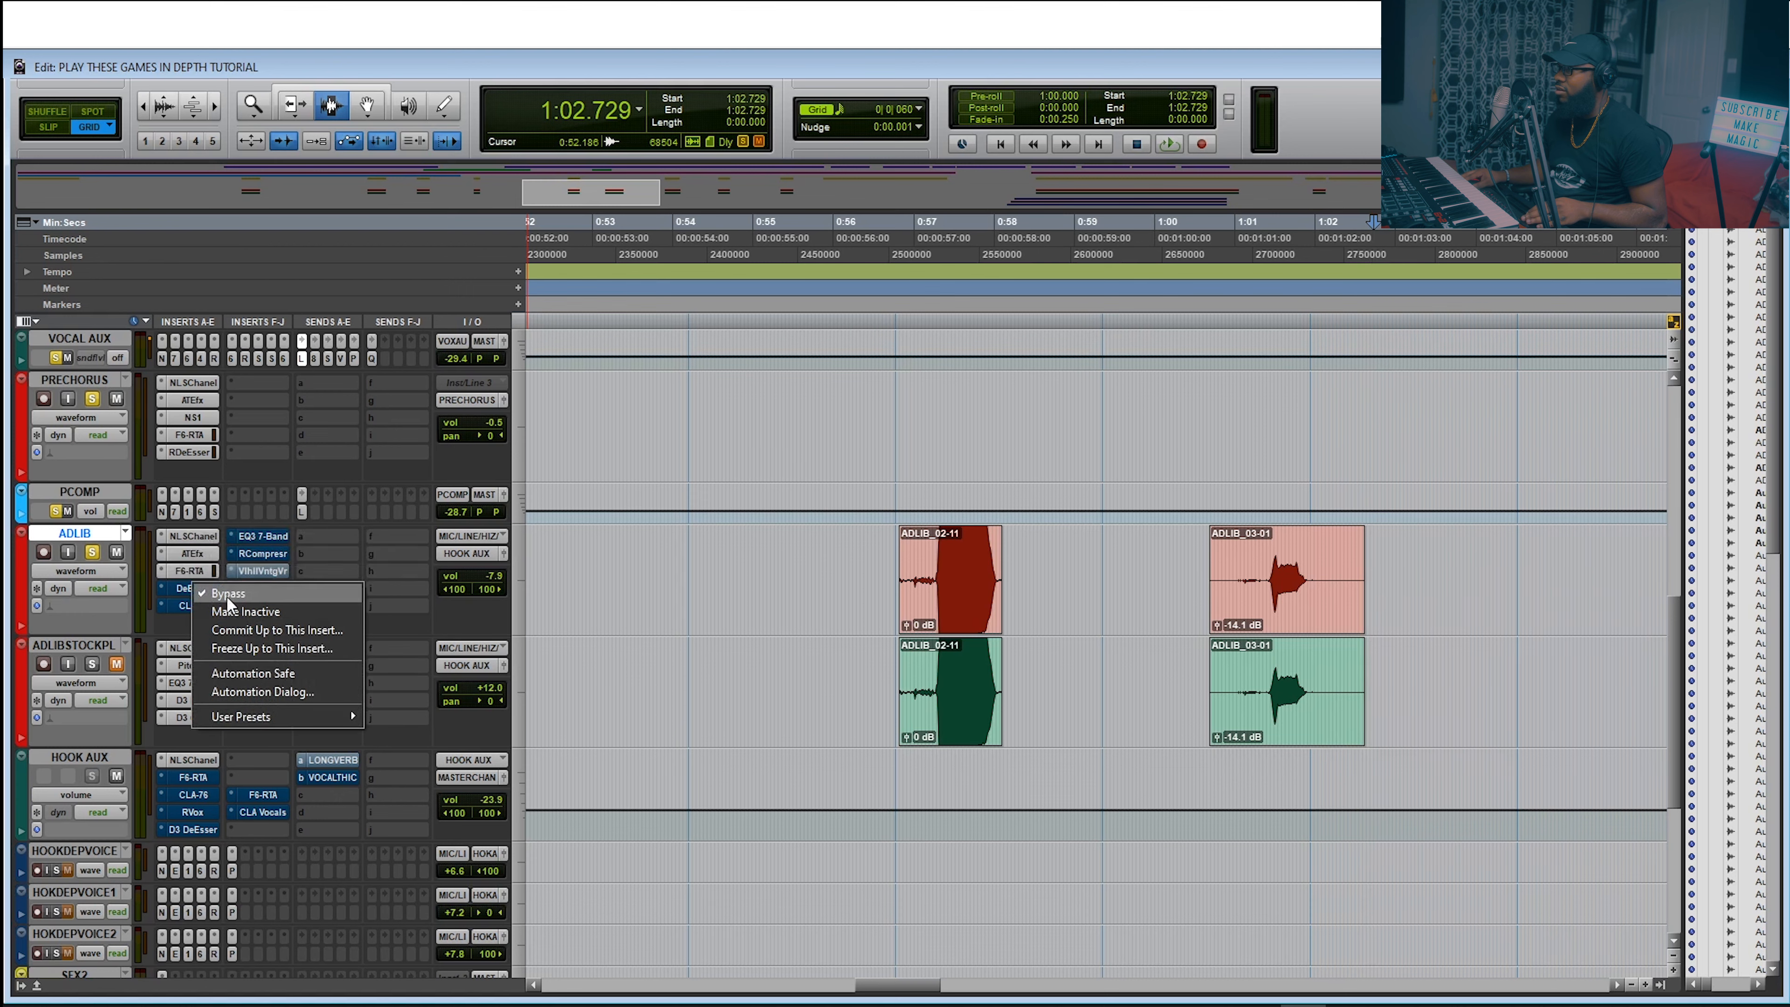
{"action": "left_click", "coordinate": [228, 594]}
{"action": "right_click", "coordinate": [196, 606]}
{"action": "left_click", "coordinate": [215, 612]}
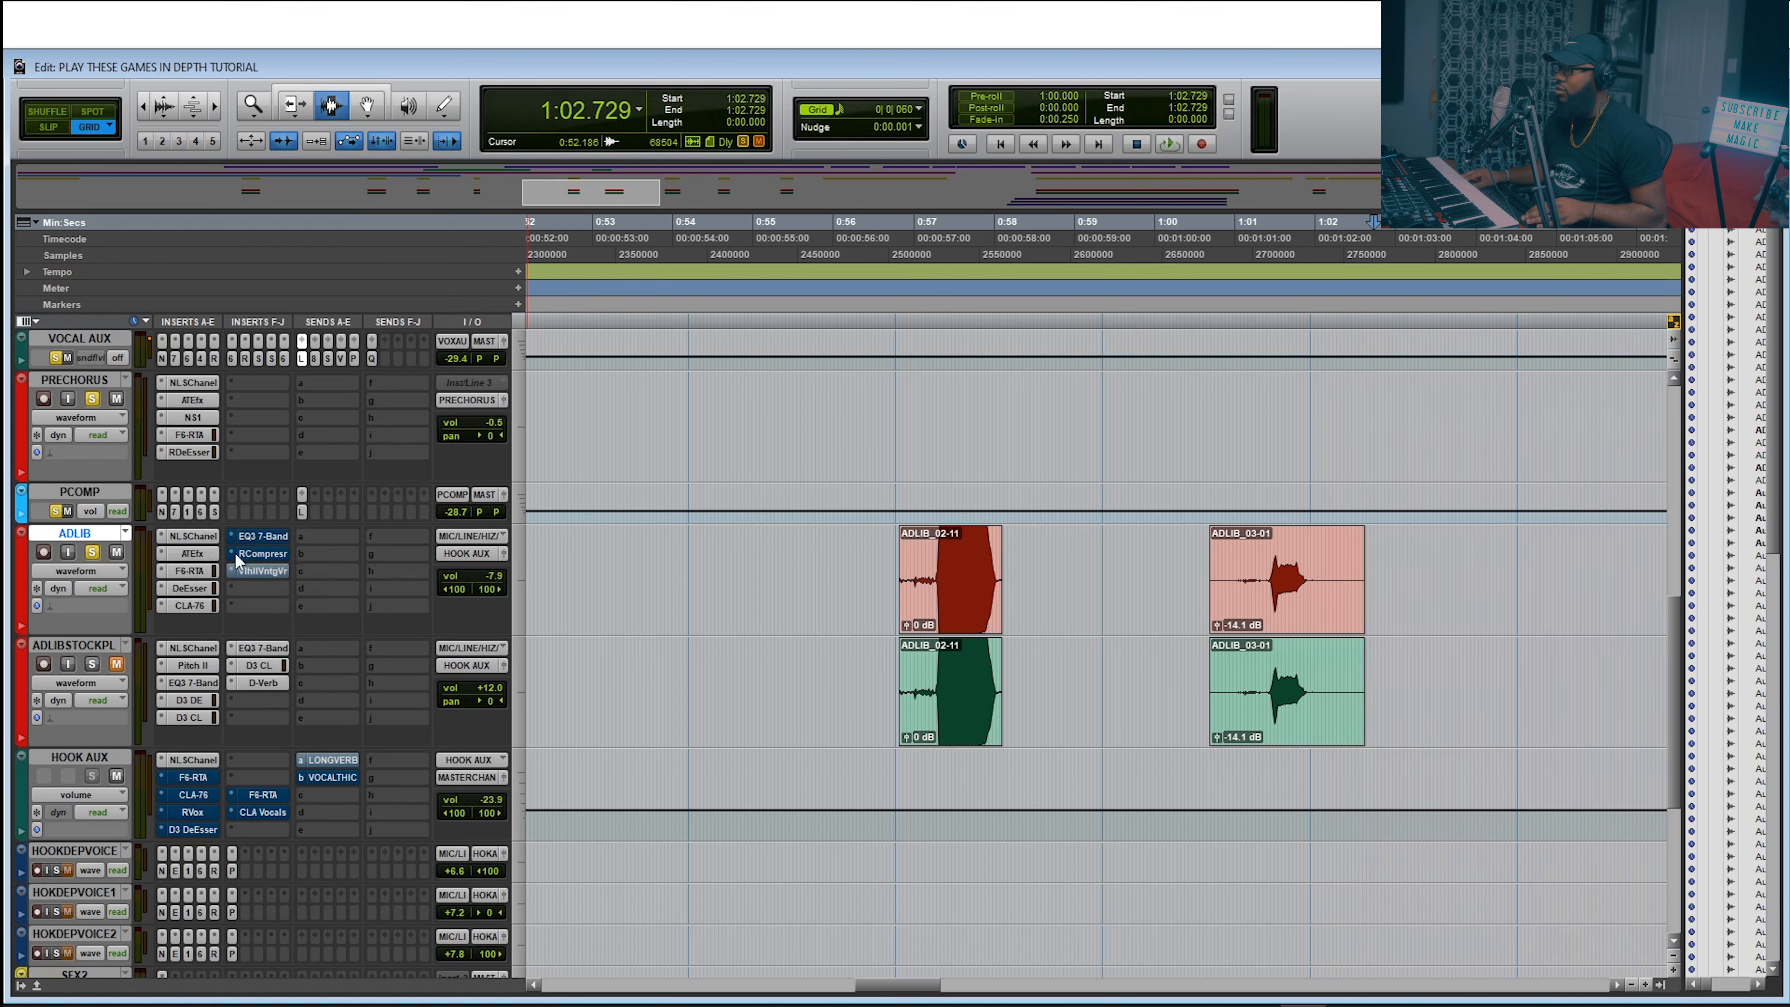
Take the ADLIB track's EQ3 7-Band, RCompressor and ValhallaVintageVerb inserts out of bypass
{"action": "right_click", "coordinate": [245, 541]}
{"action": "left_click", "coordinate": [286, 547]}
{"action": "right_click", "coordinate": [265, 550]}
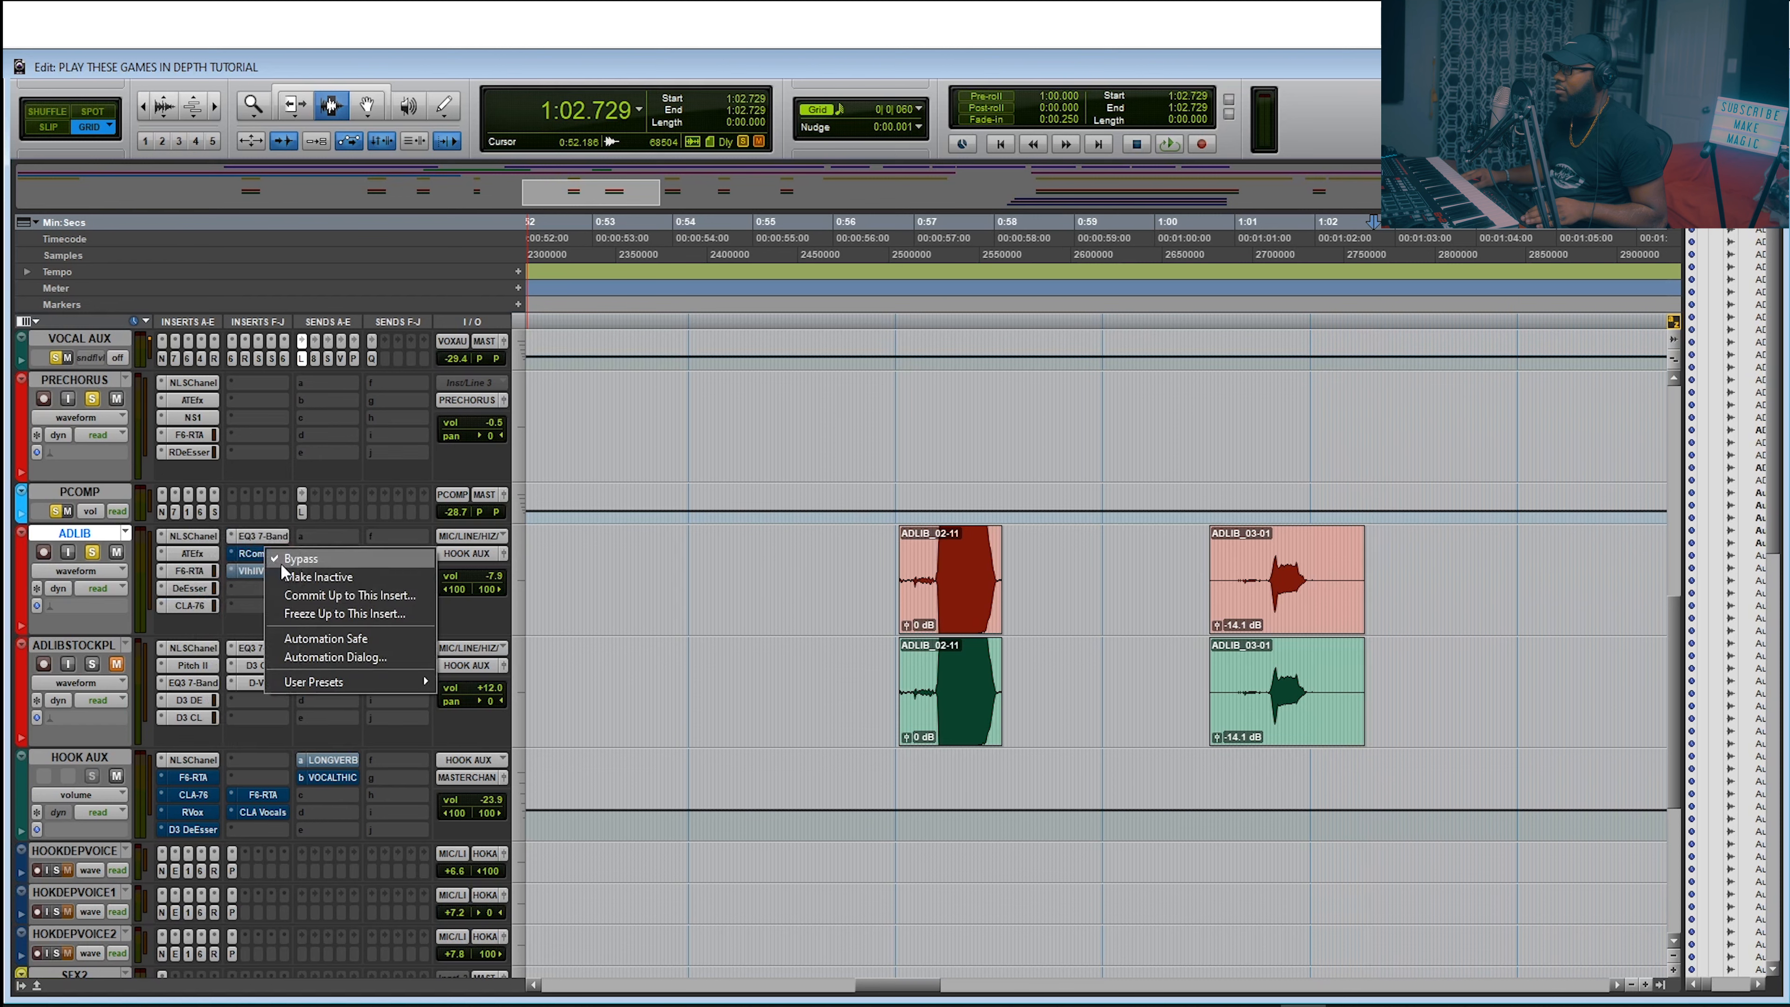
{"action": "left_click", "coordinate": [285, 558]}
{"action": "right_click", "coordinate": [252, 571]}
{"action": "left_click", "coordinate": [330, 574]}
Play the soloed ADLIB clips from about 0:56 with the full insert chain active
{"action": "key", "text": "space"}
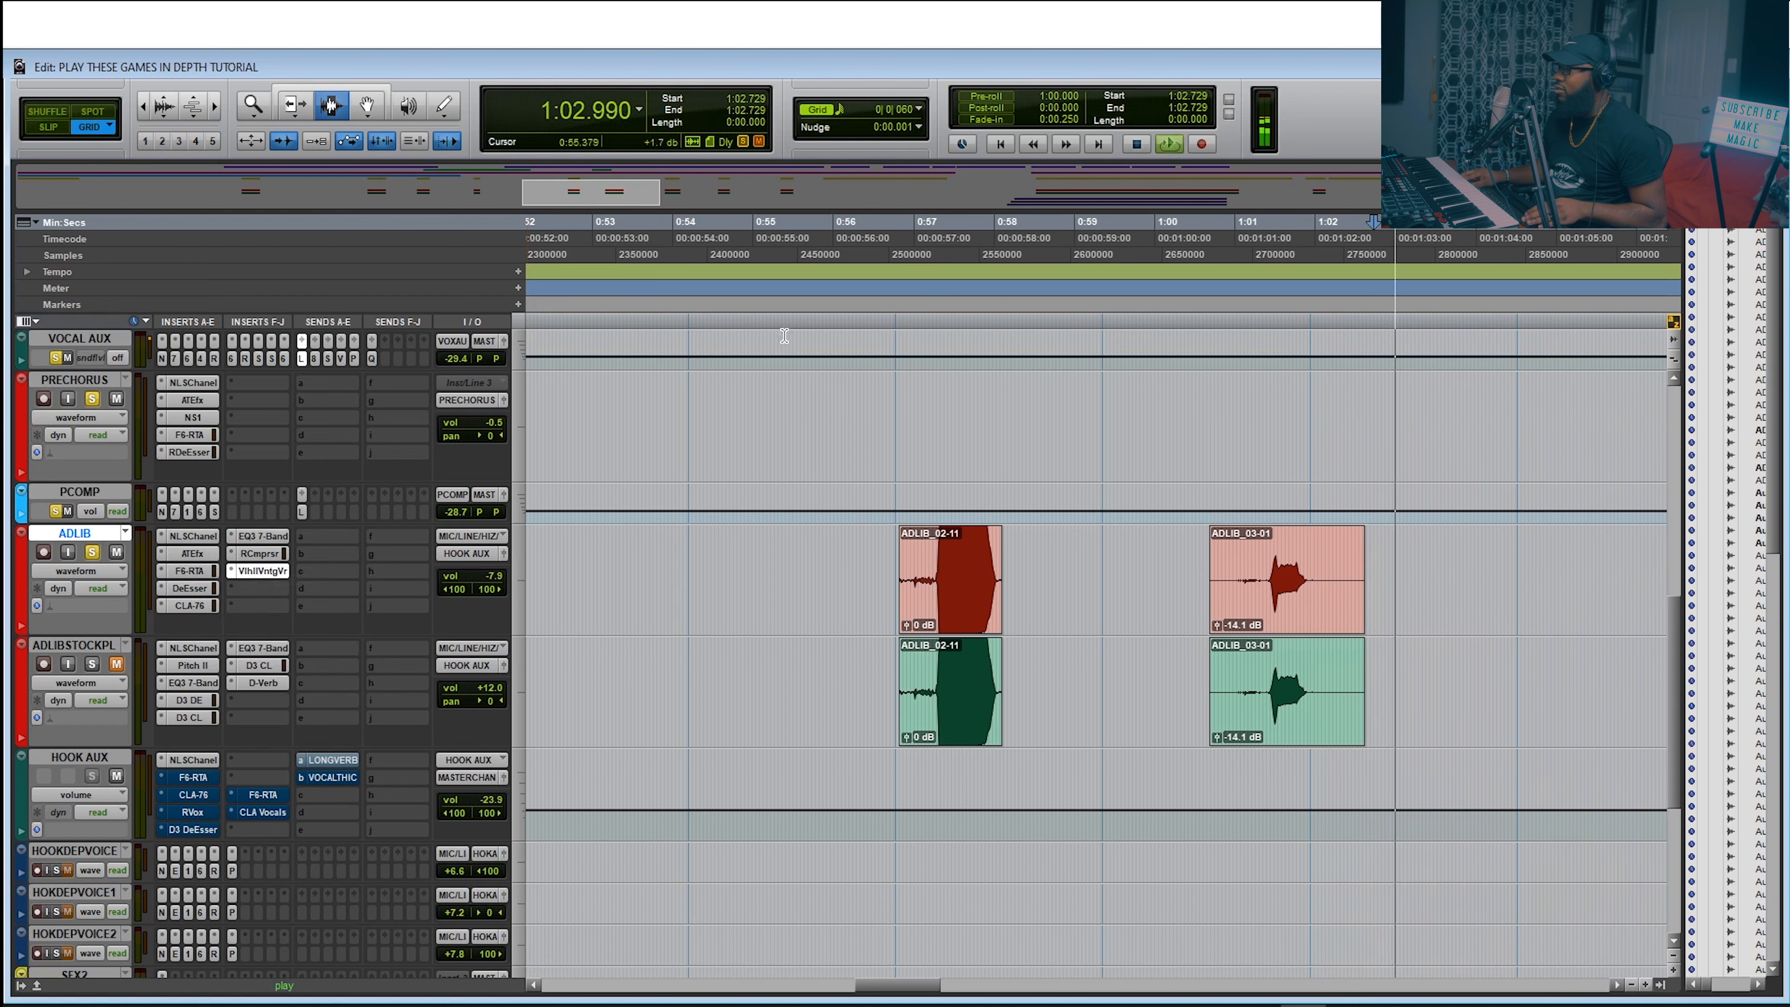
{"action": "left_click", "coordinate": [848, 244]}
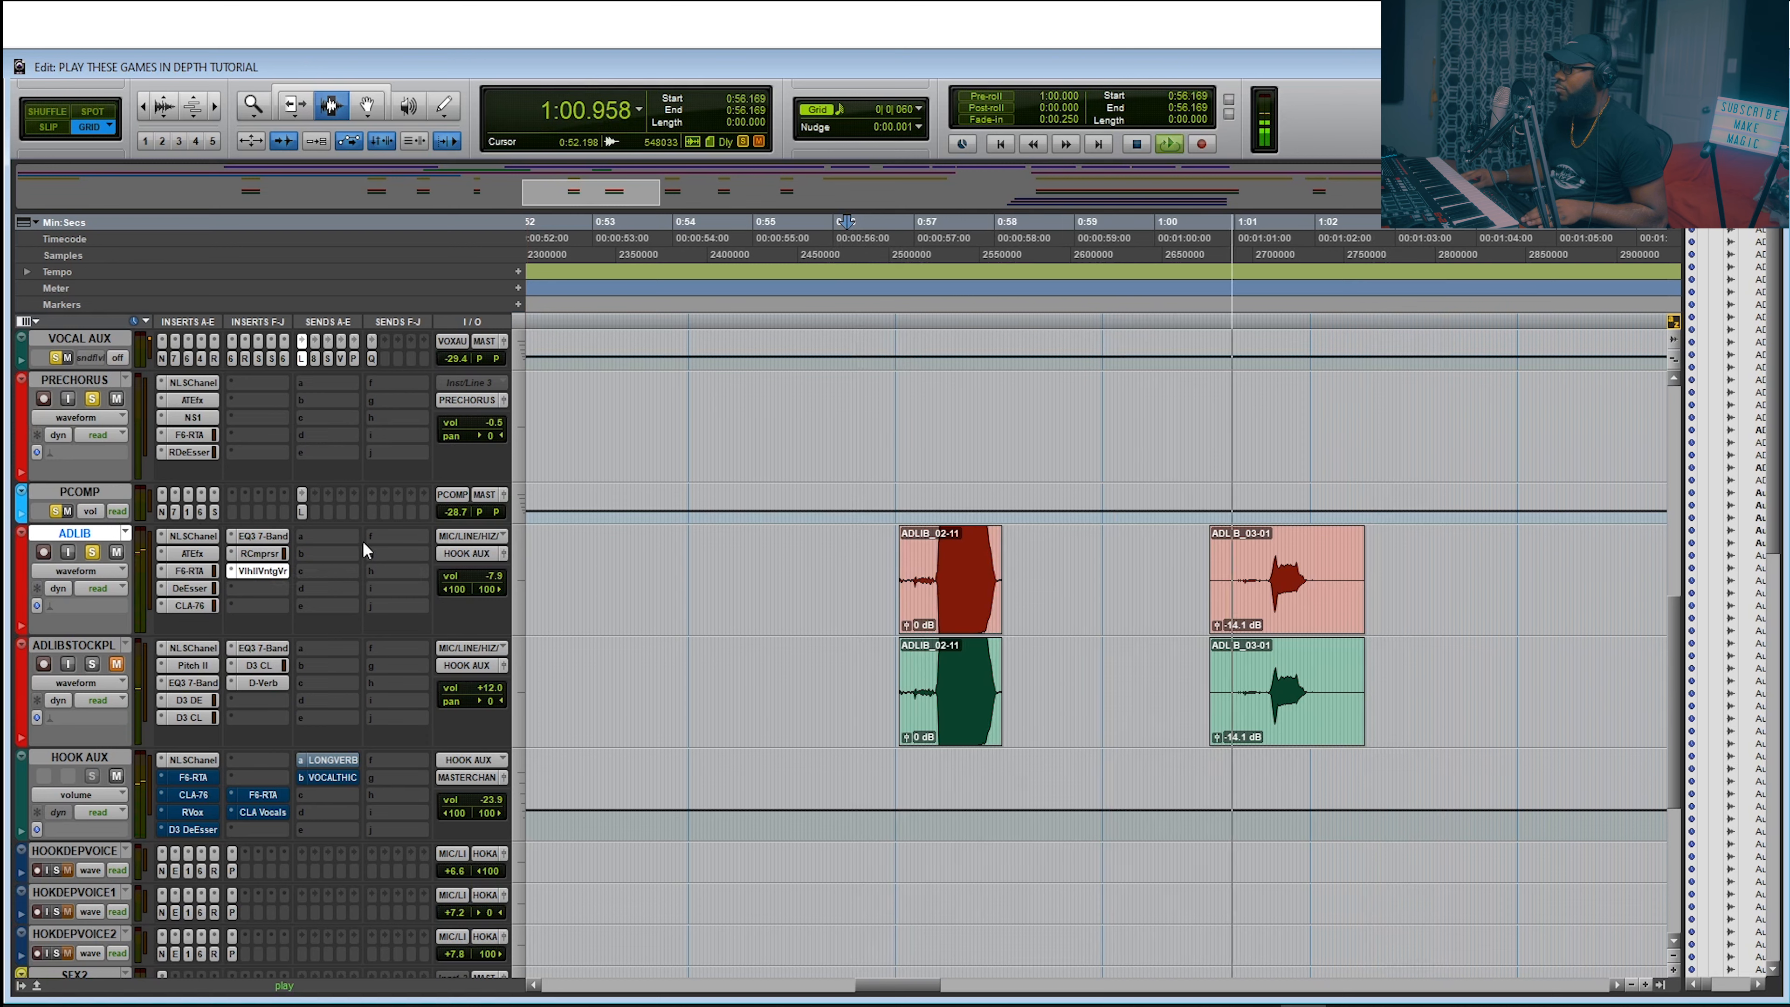
{"action": "key", "text": "space"}
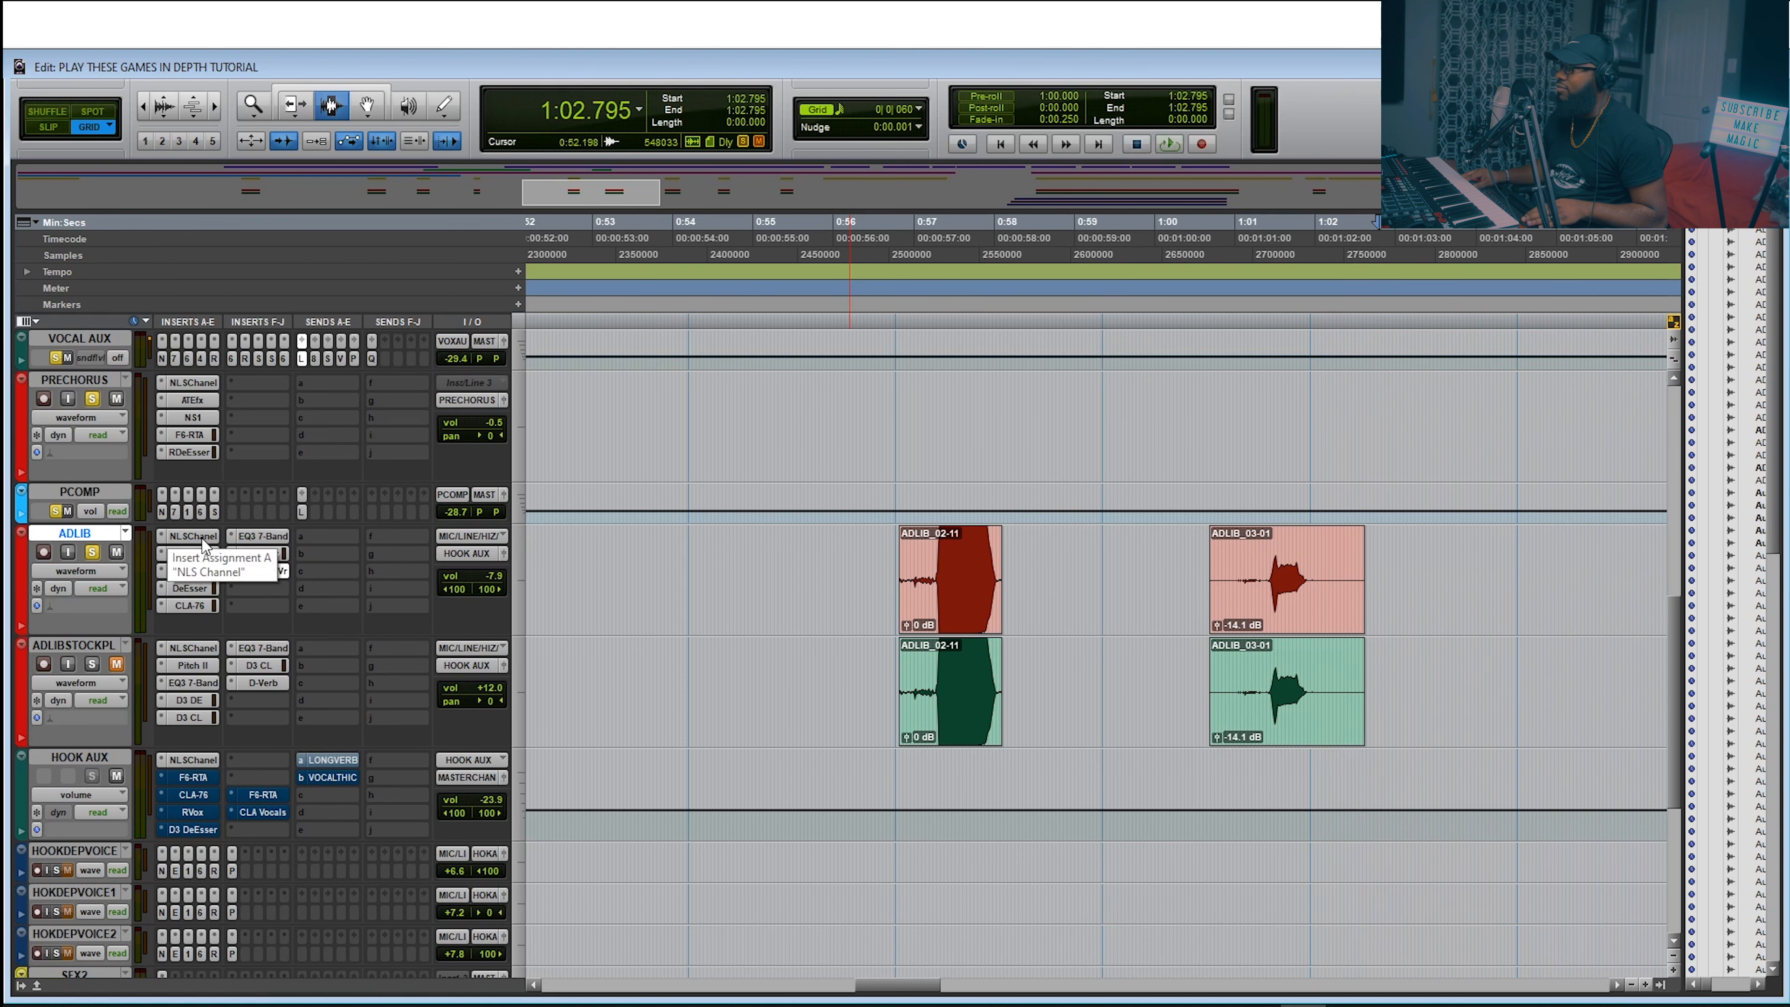
Take the HOOK AUX track's two F6-RTA, CLA-76, RVox, D3 DeEsser and CLA Vocals inserts out of bypass
{"action": "right_click", "coordinate": [191, 775]}
{"action": "left_click", "coordinate": [226, 789]}
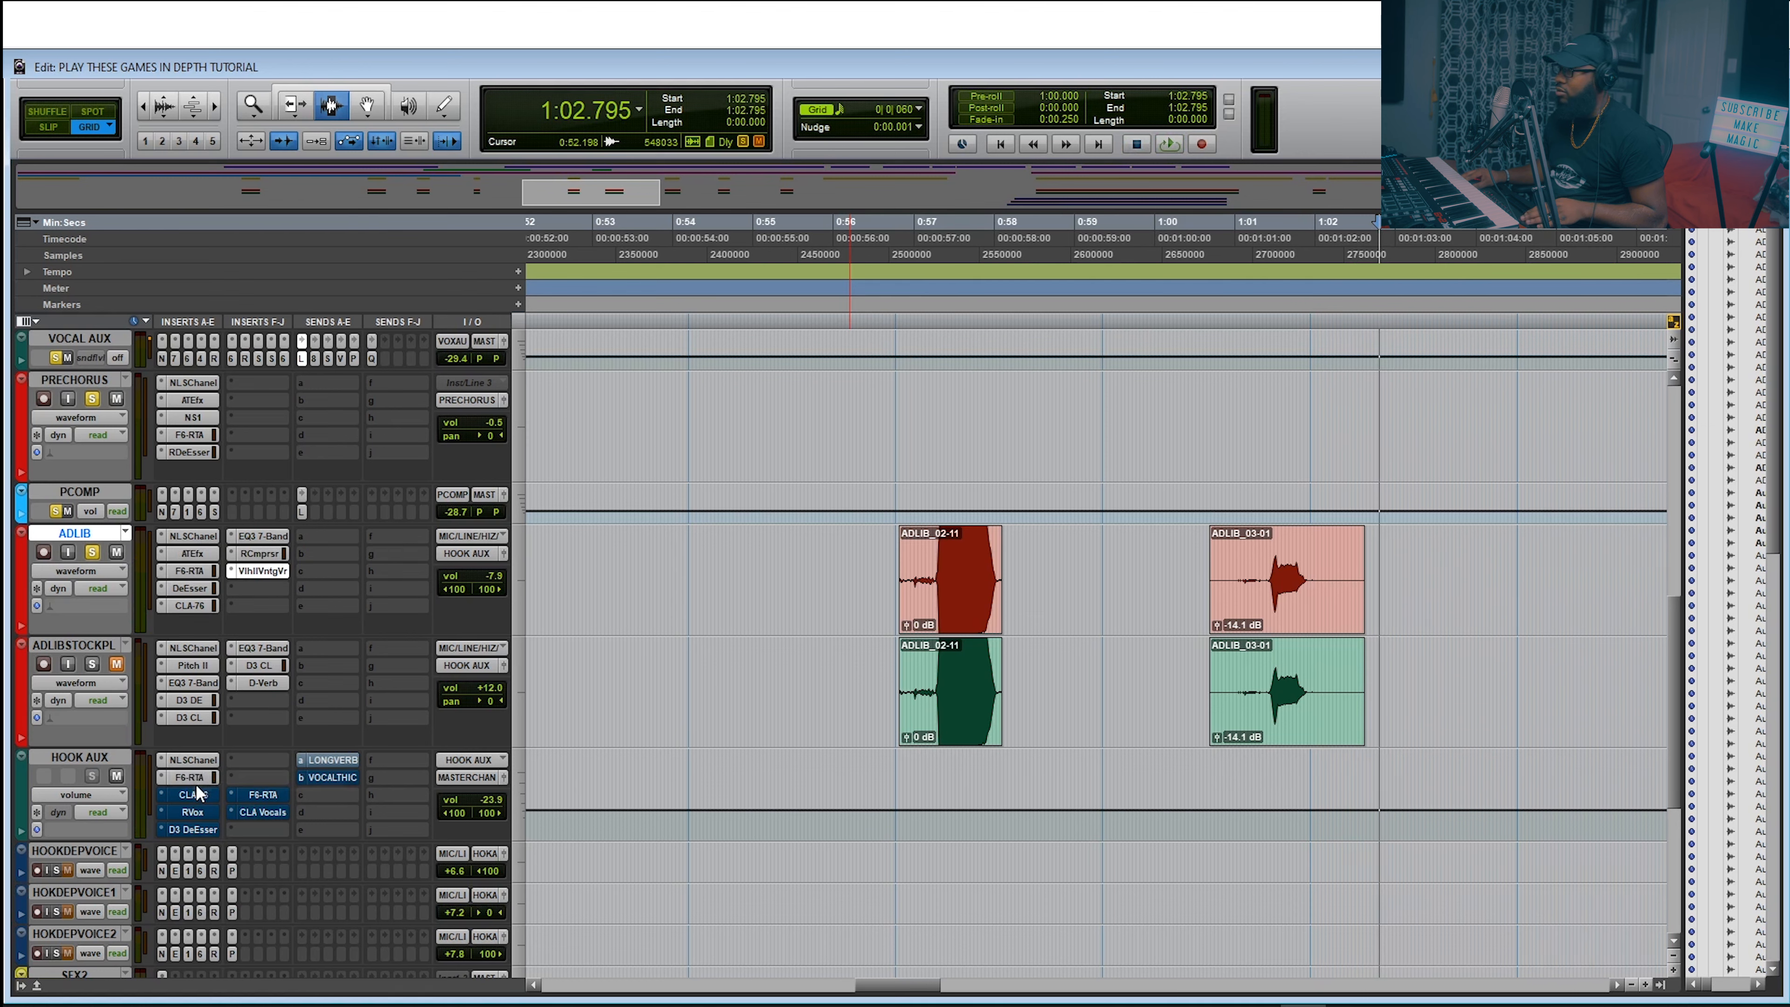
{"action": "right_click", "coordinate": [200, 794]}
{"action": "left_click", "coordinate": [217, 798]}
{"action": "right_click", "coordinate": [207, 813]}
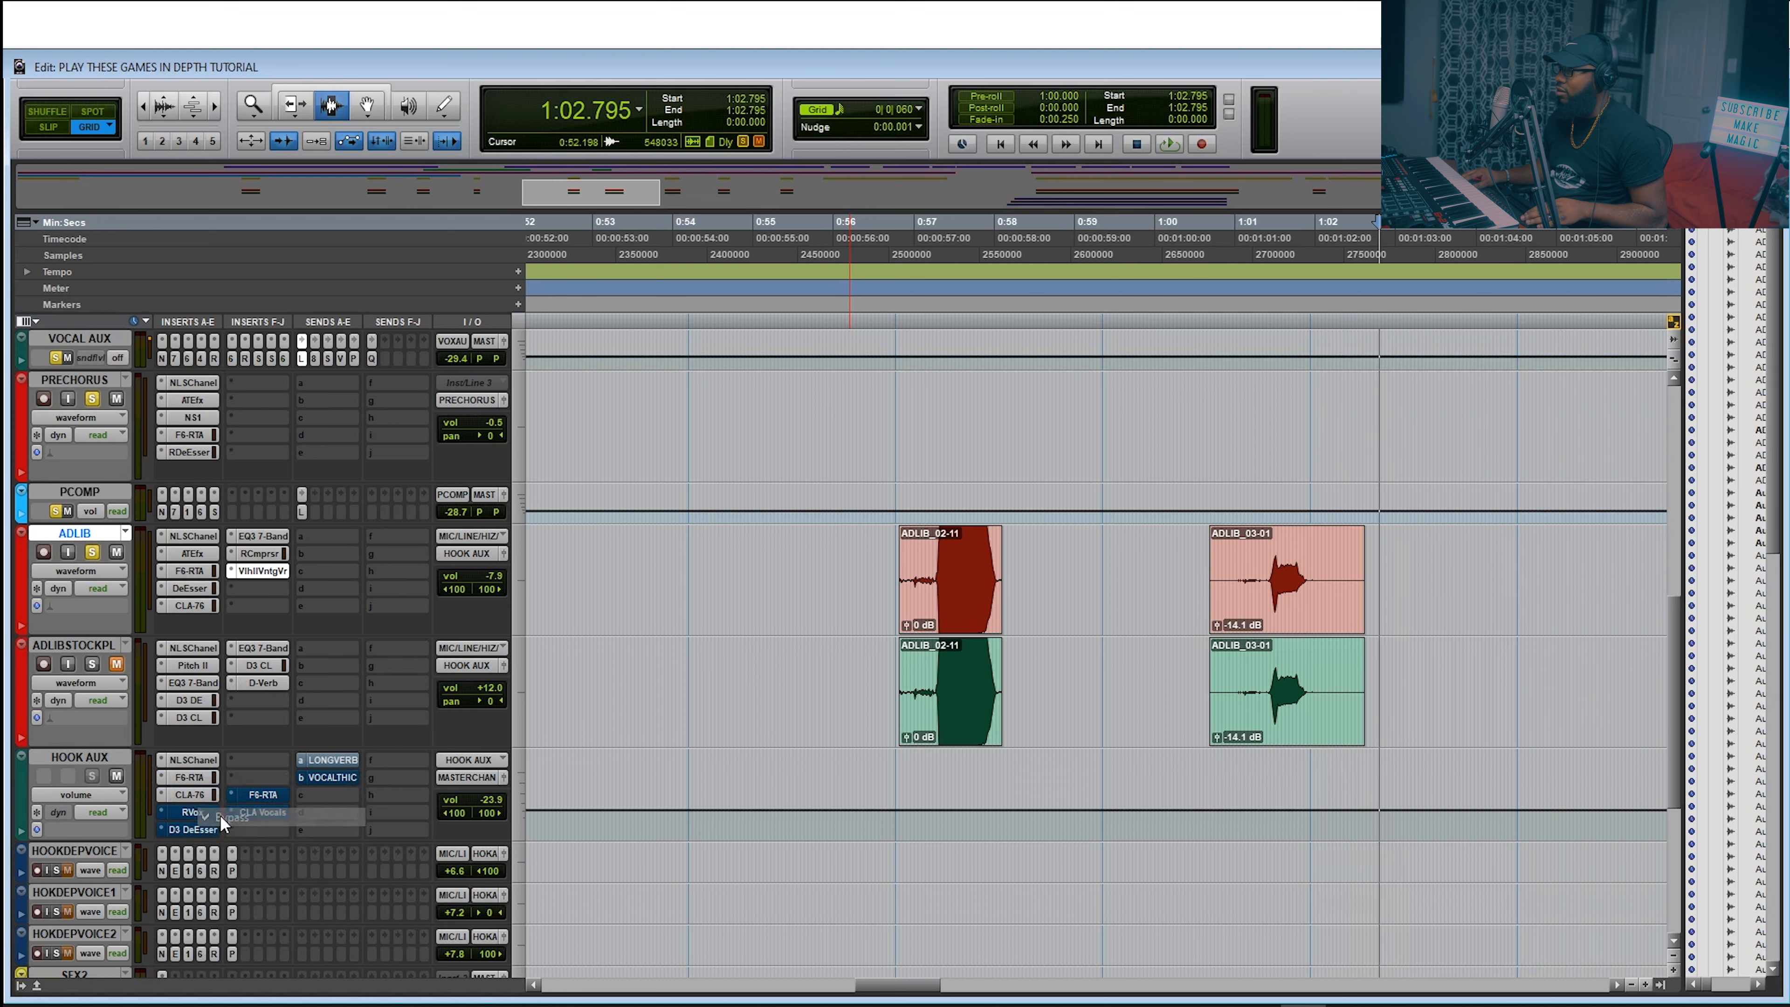
{"action": "left_click", "coordinate": [220, 816]}
{"action": "right_click", "coordinate": [193, 831]}
{"action": "right_click", "coordinate": [253, 792]}
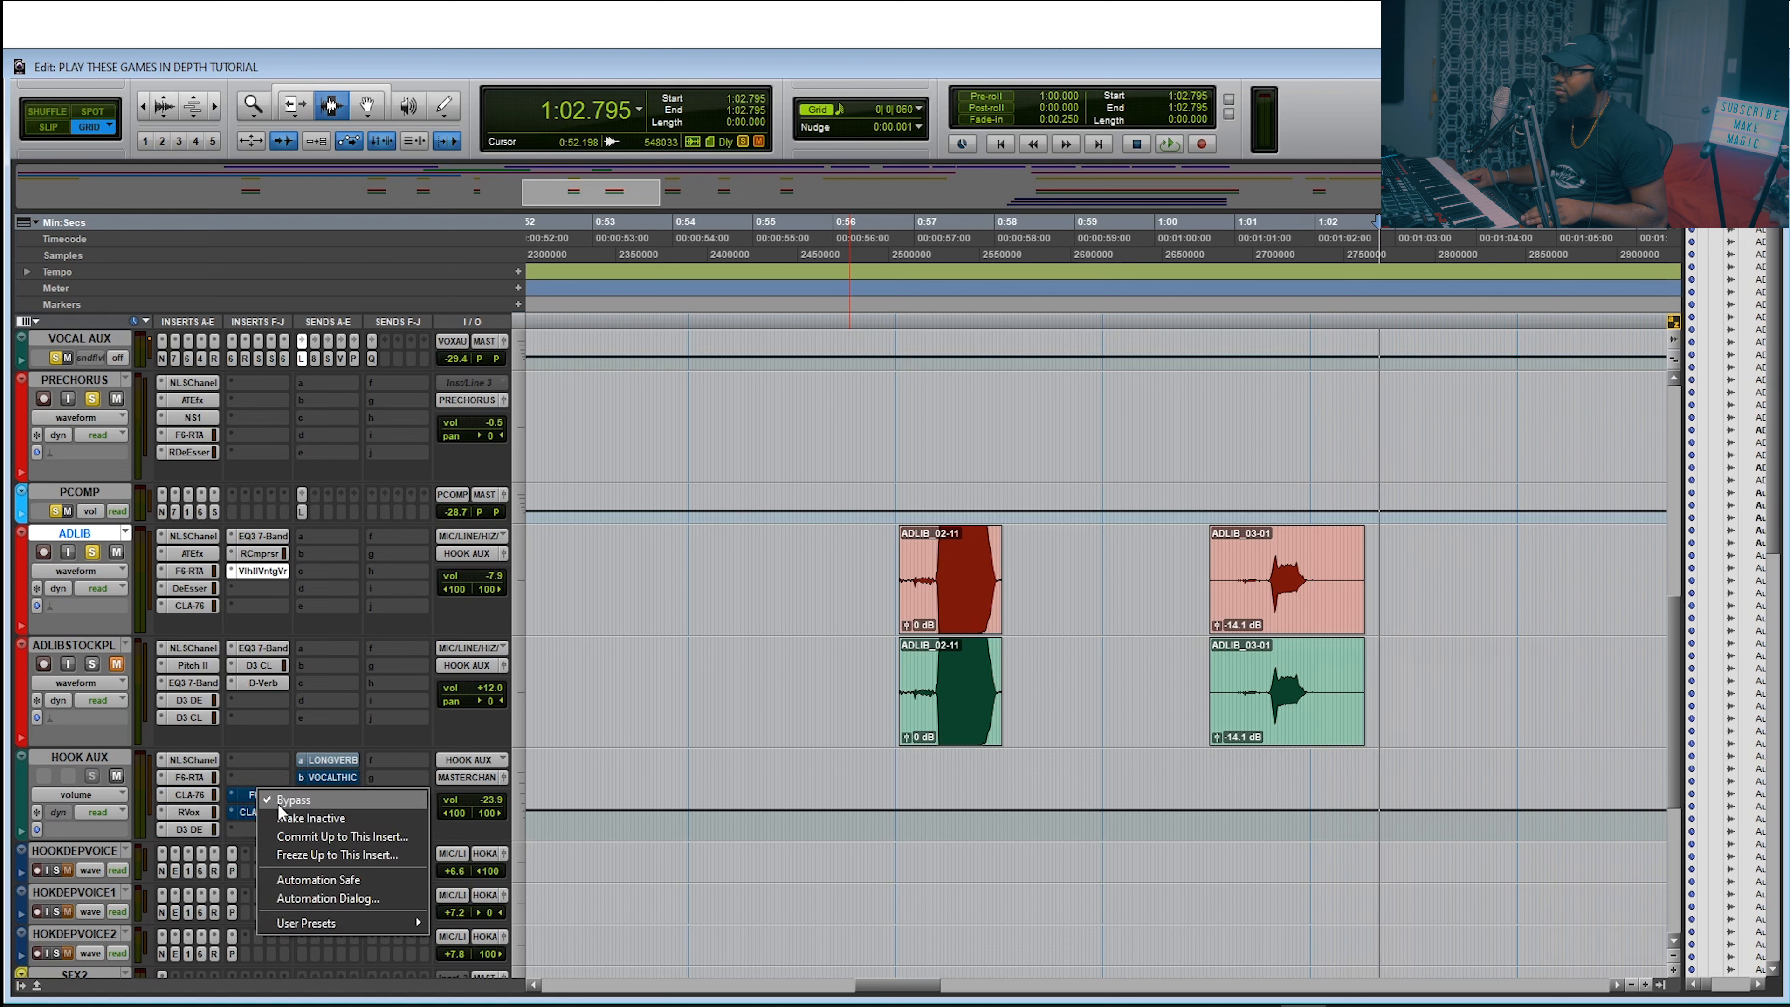
{"action": "left_click", "coordinate": [277, 803]}
{"action": "right_click", "coordinate": [263, 813]}
{"action": "left_click", "coordinate": [283, 817]}
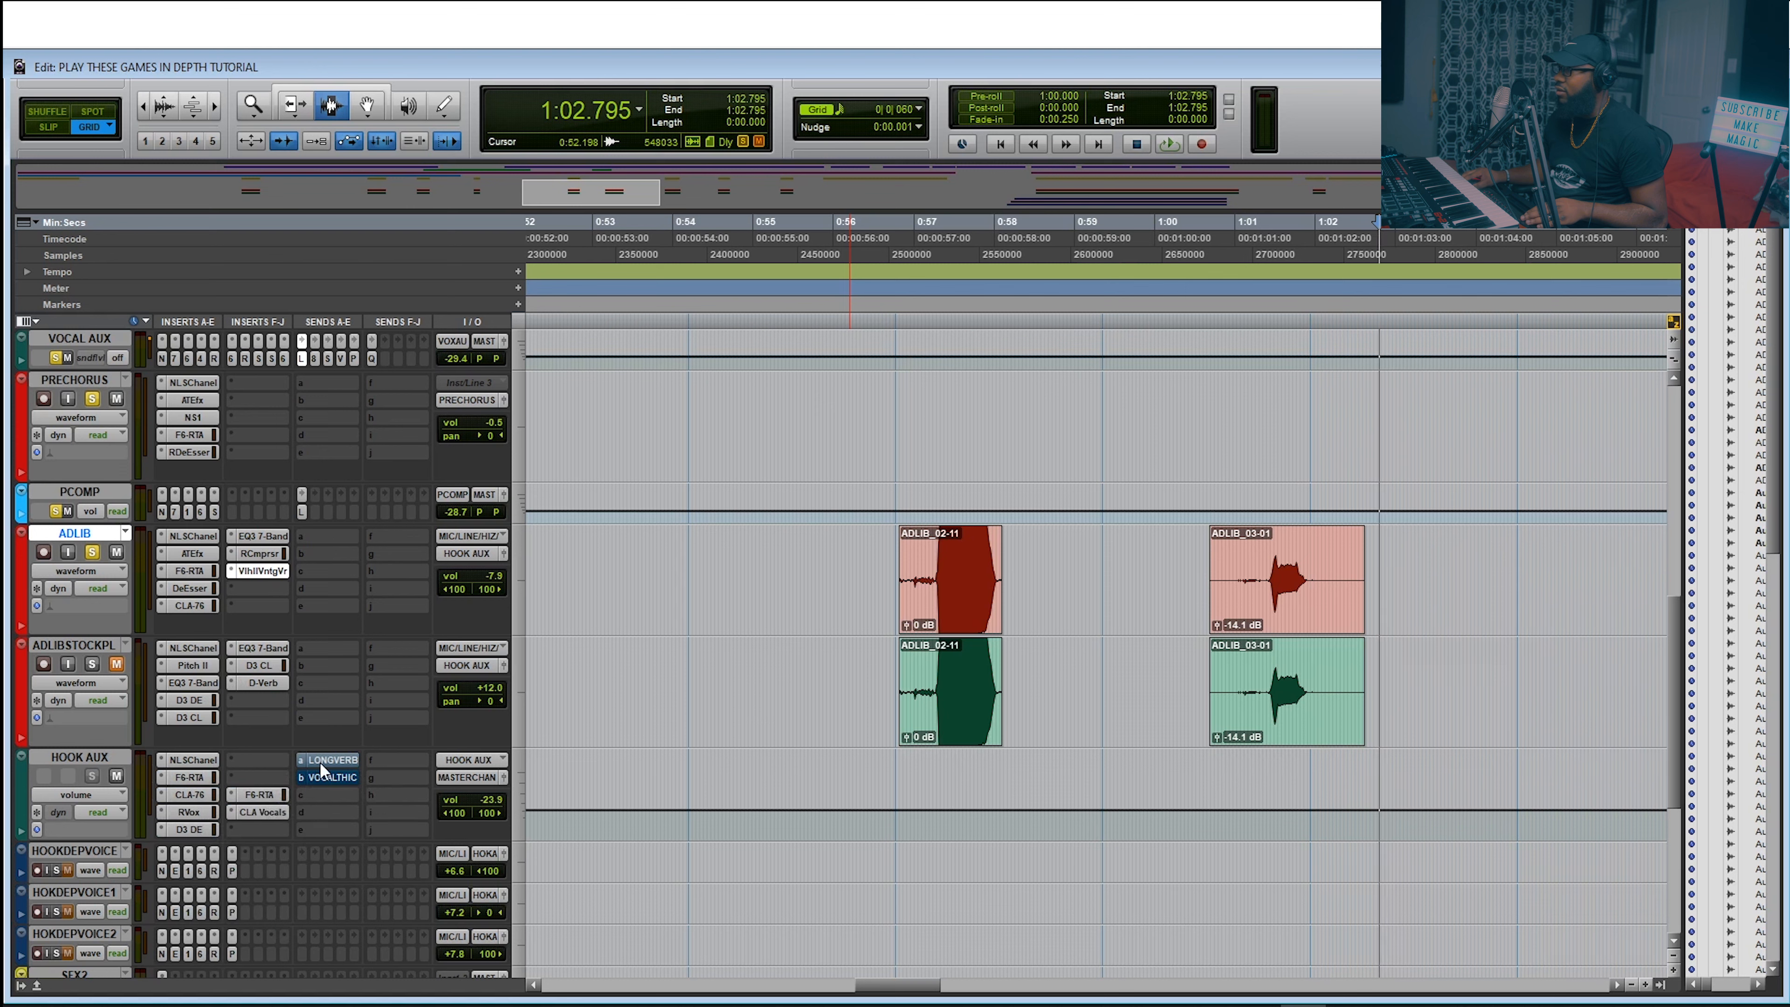
Unmute the LONG VERB and VOCALTHIC sends on the HOOK AUX track
{"action": "right_click", "coordinate": [324, 762]}
{"action": "left_click", "coordinate": [346, 766]}
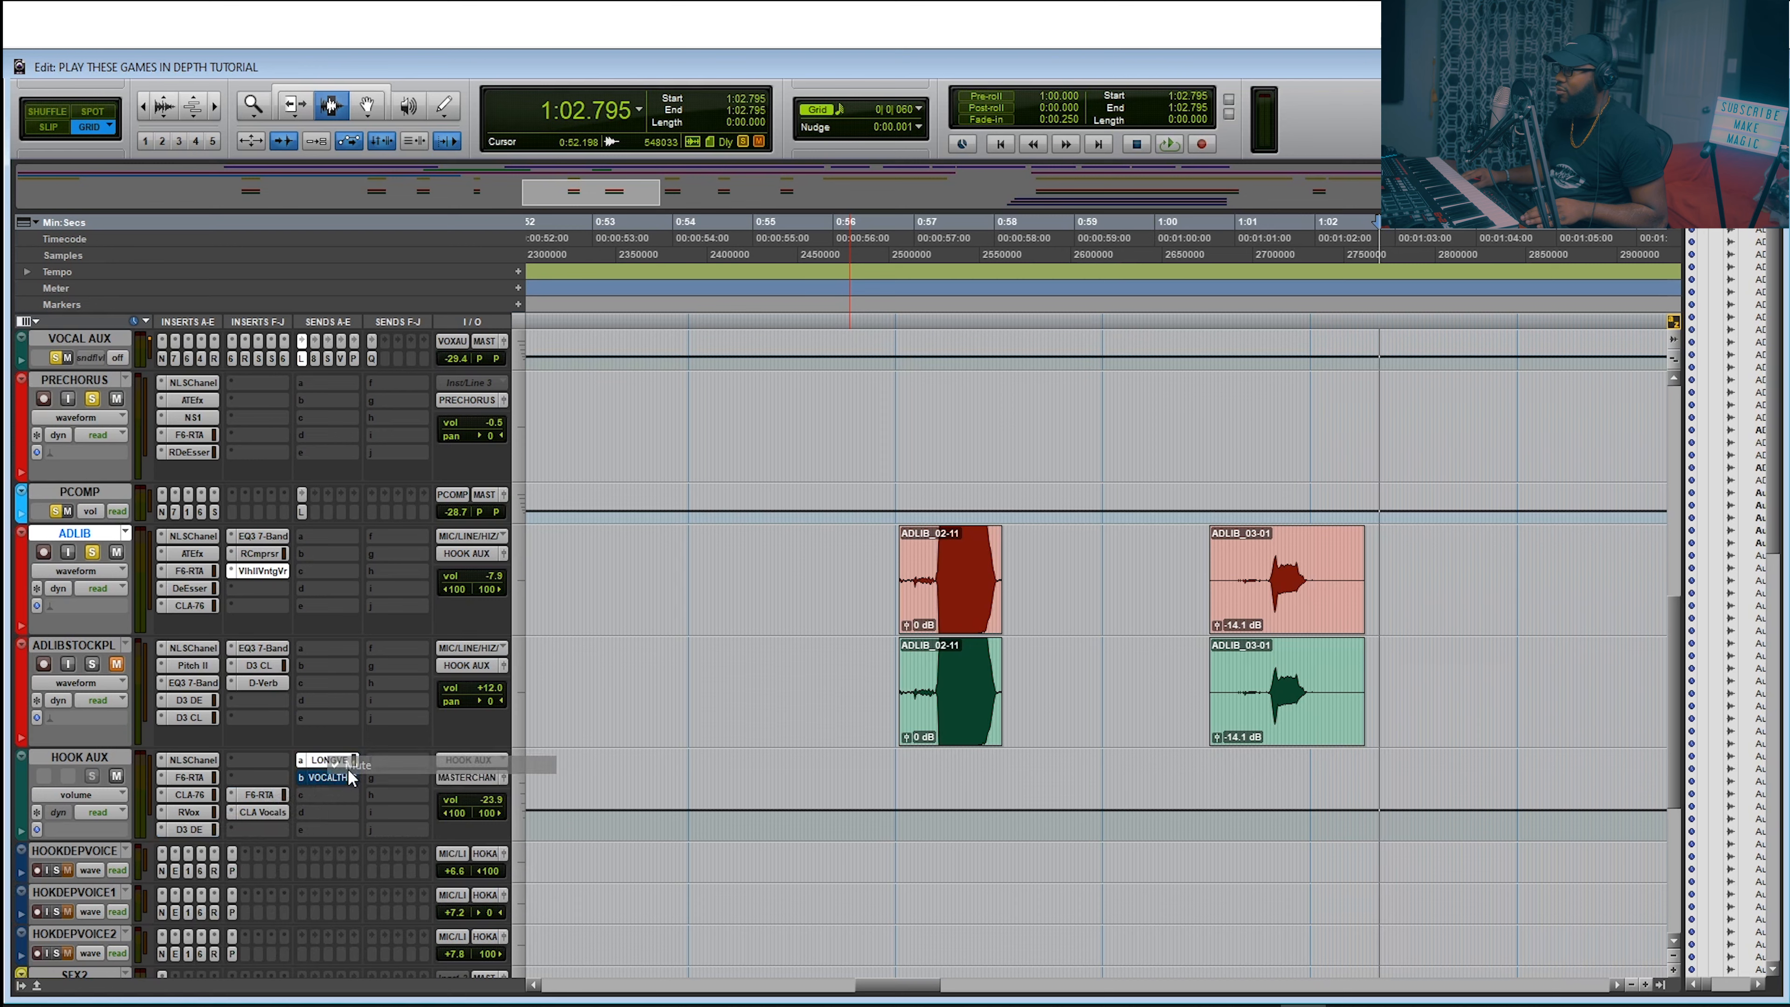
{"action": "right_click", "coordinate": [325, 777]}
{"action": "left_click", "coordinate": [346, 782]}
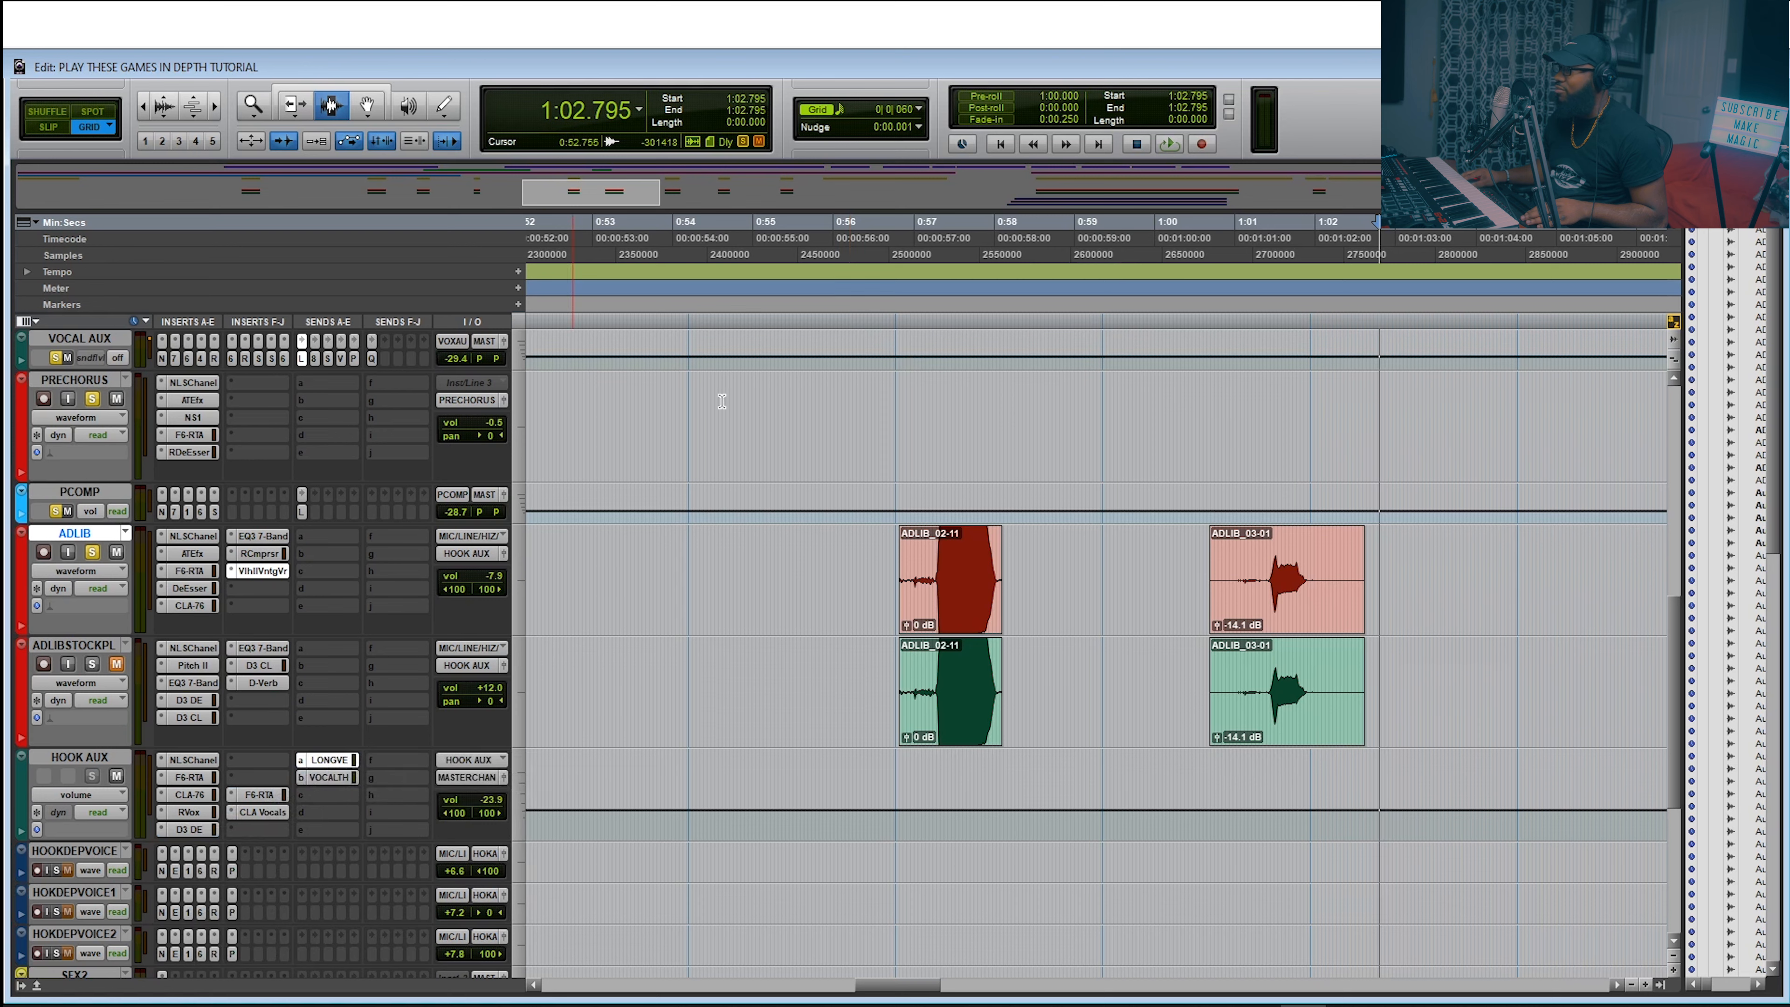
Play the soloed ADLIB clips from about 0:56 with the HOOK AUX inserts and sends active
{"action": "left_click", "coordinate": [814, 253]}
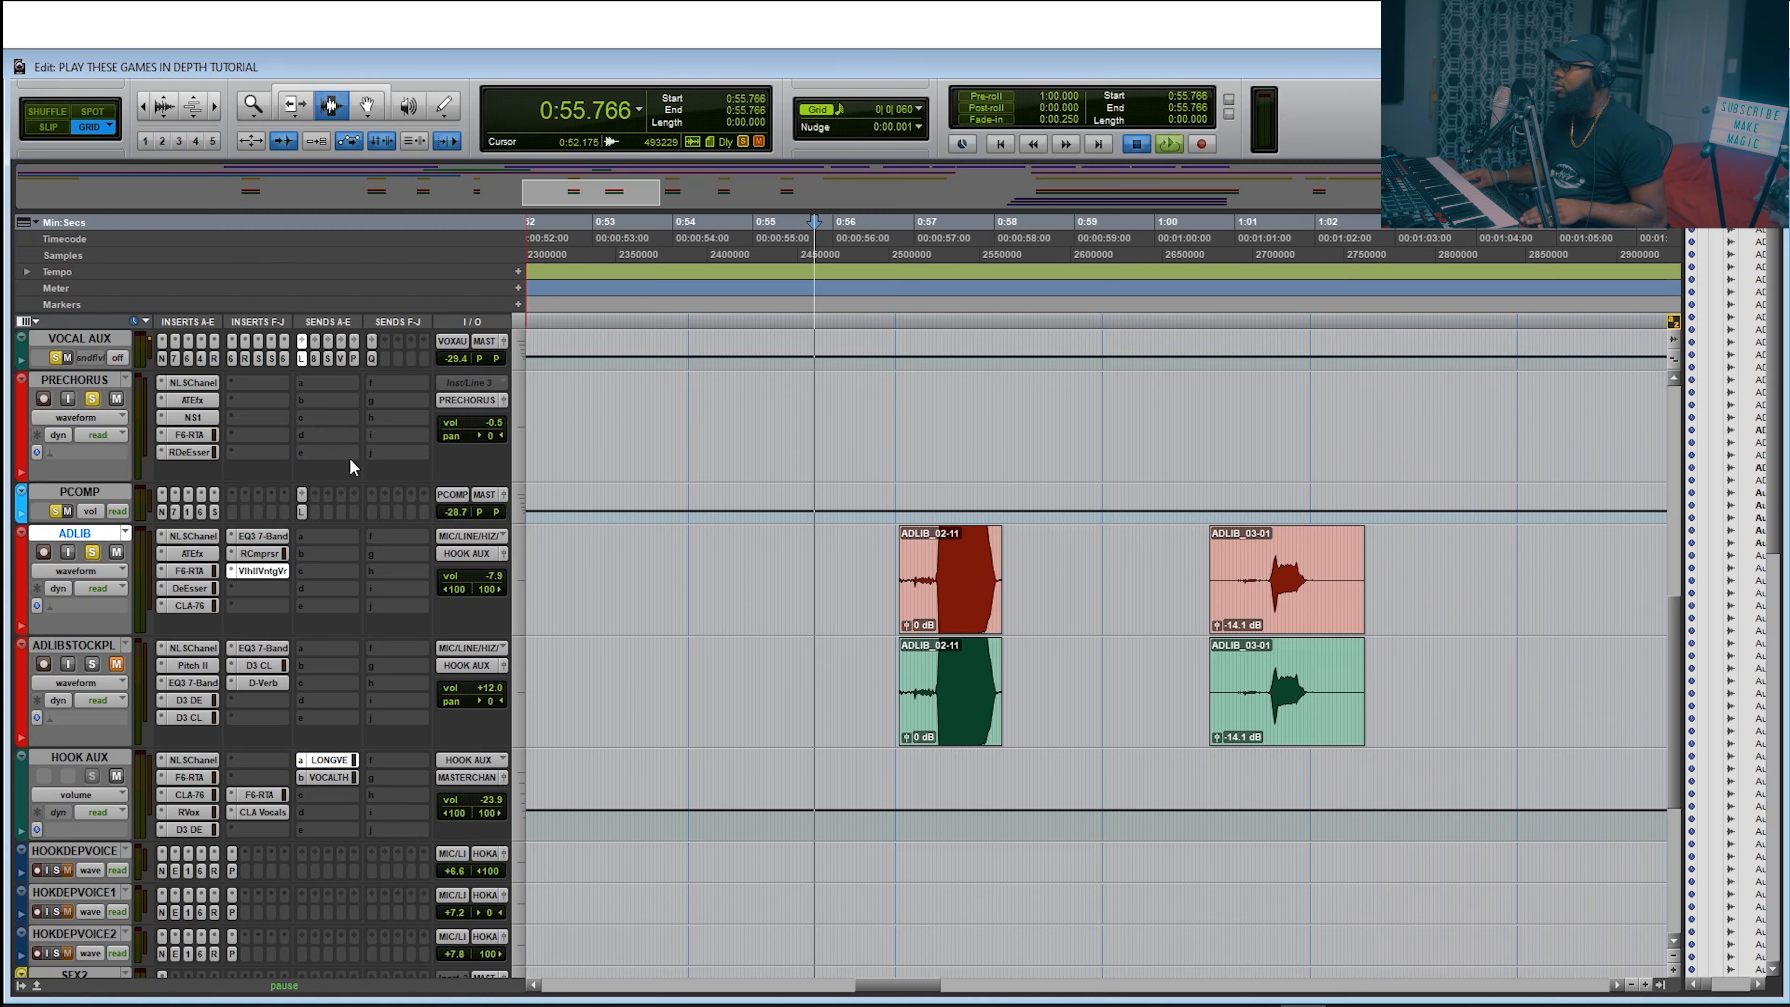
{"action": "key", "text": "space"}
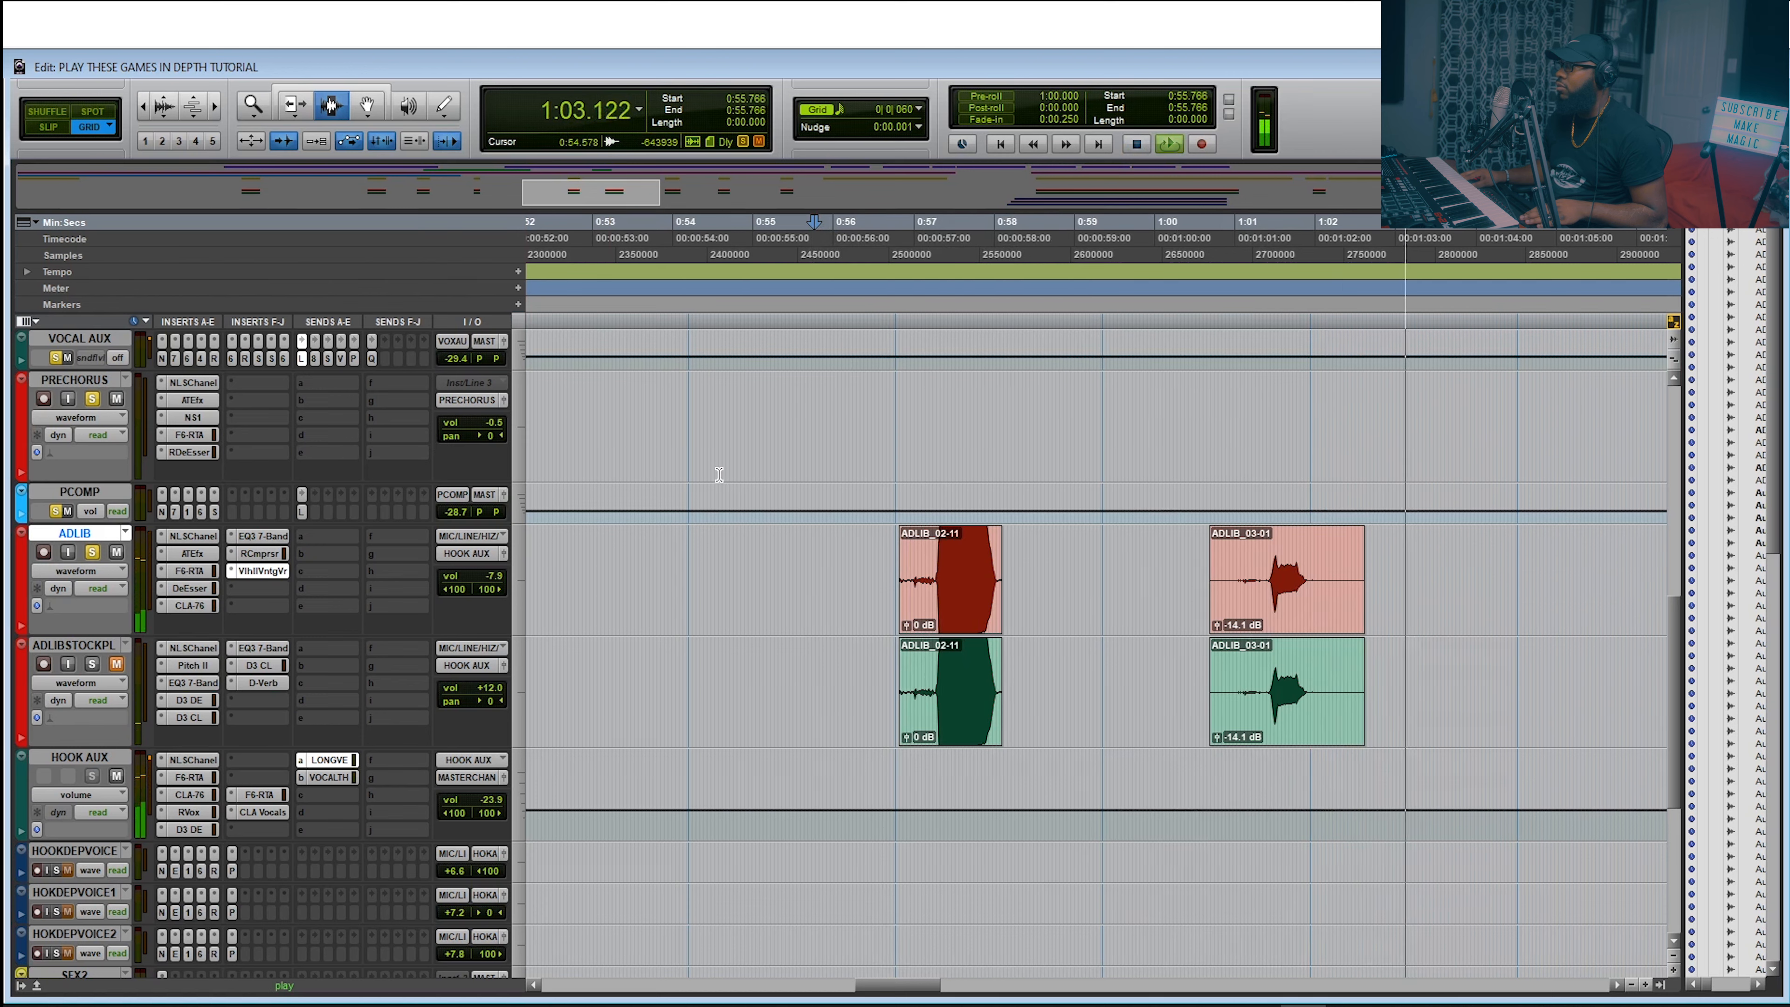
{"action": "key", "text": "space"}
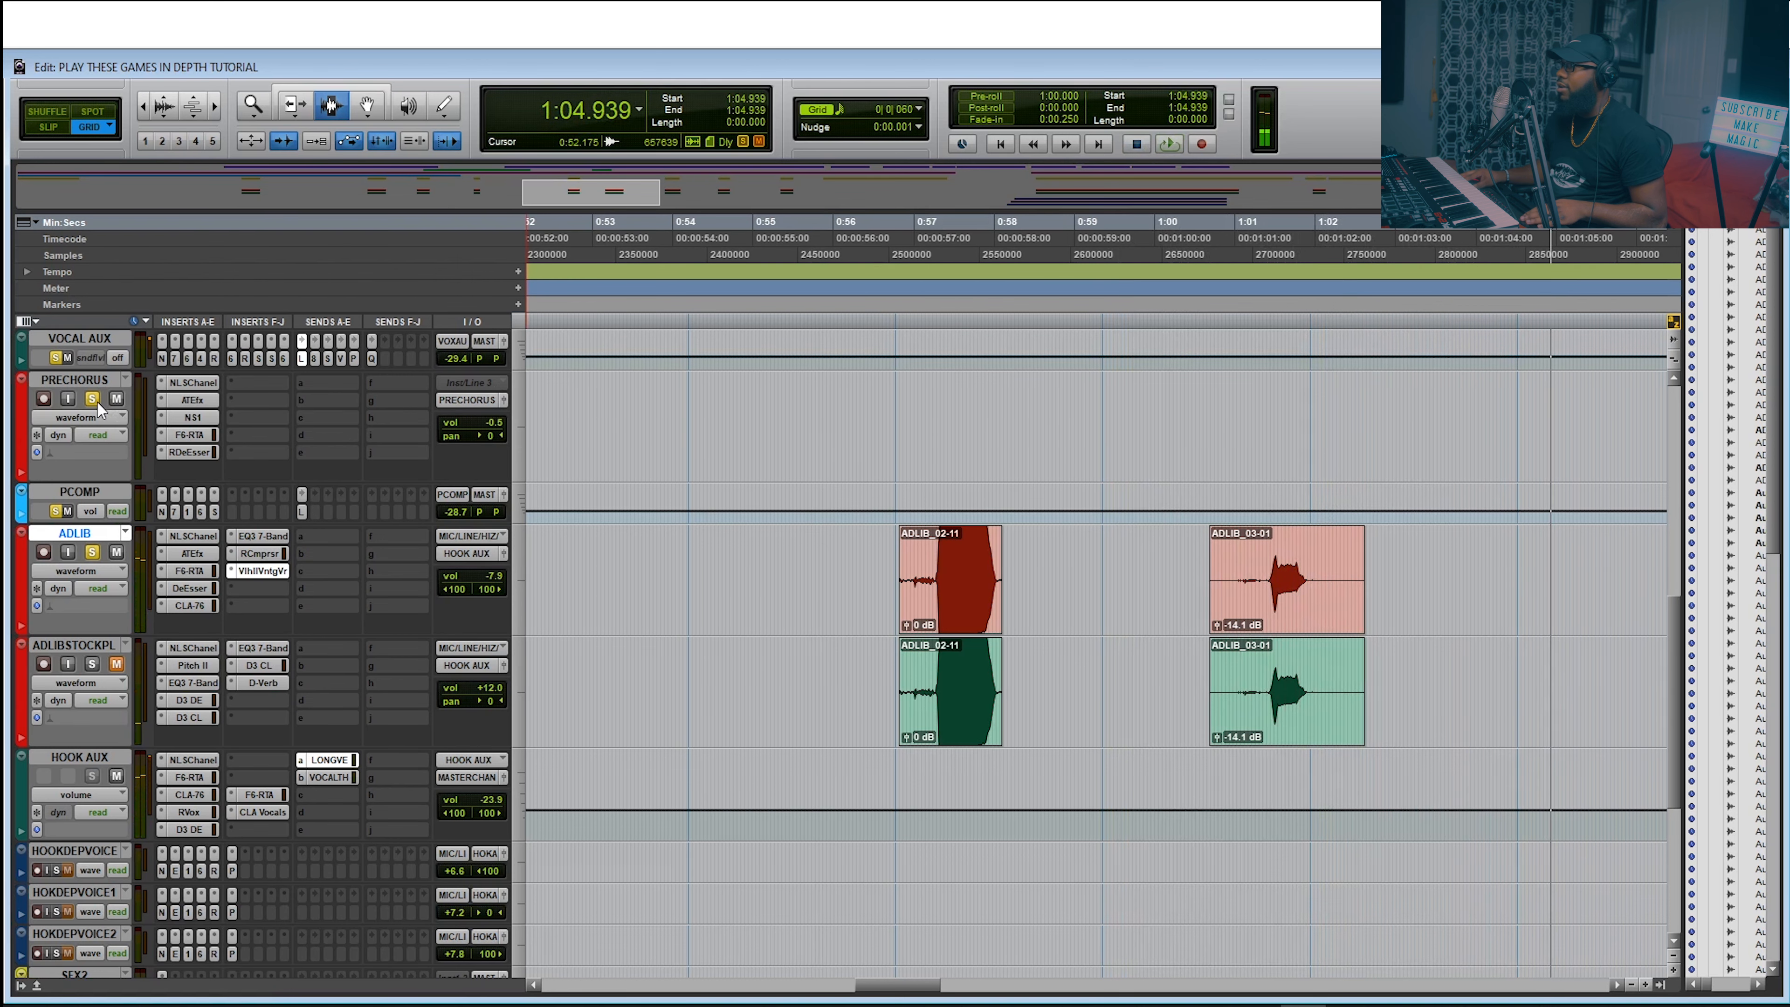
Take the PRECHORUS, ADLIB and VOCAL AUX tracks out of solo and play the full mix from about 0:54
{"action": "left_click", "coordinate": [92, 400]}
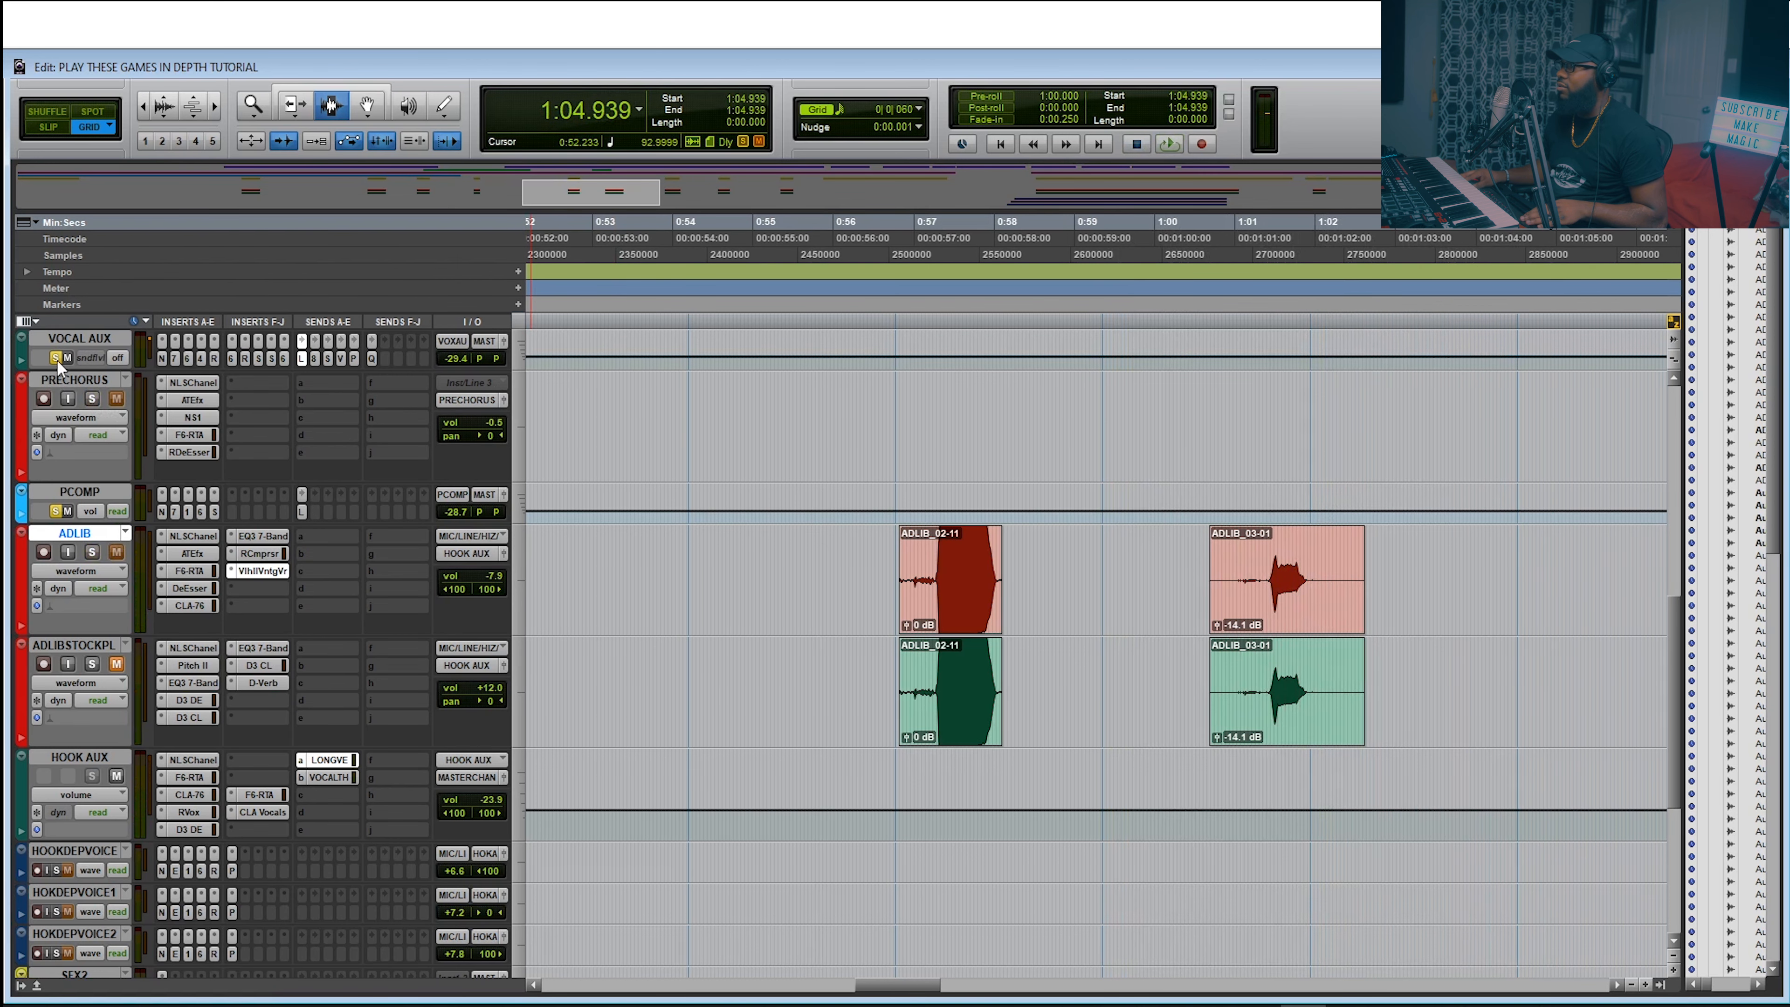
{"action": "left_click", "coordinate": [684, 248]}
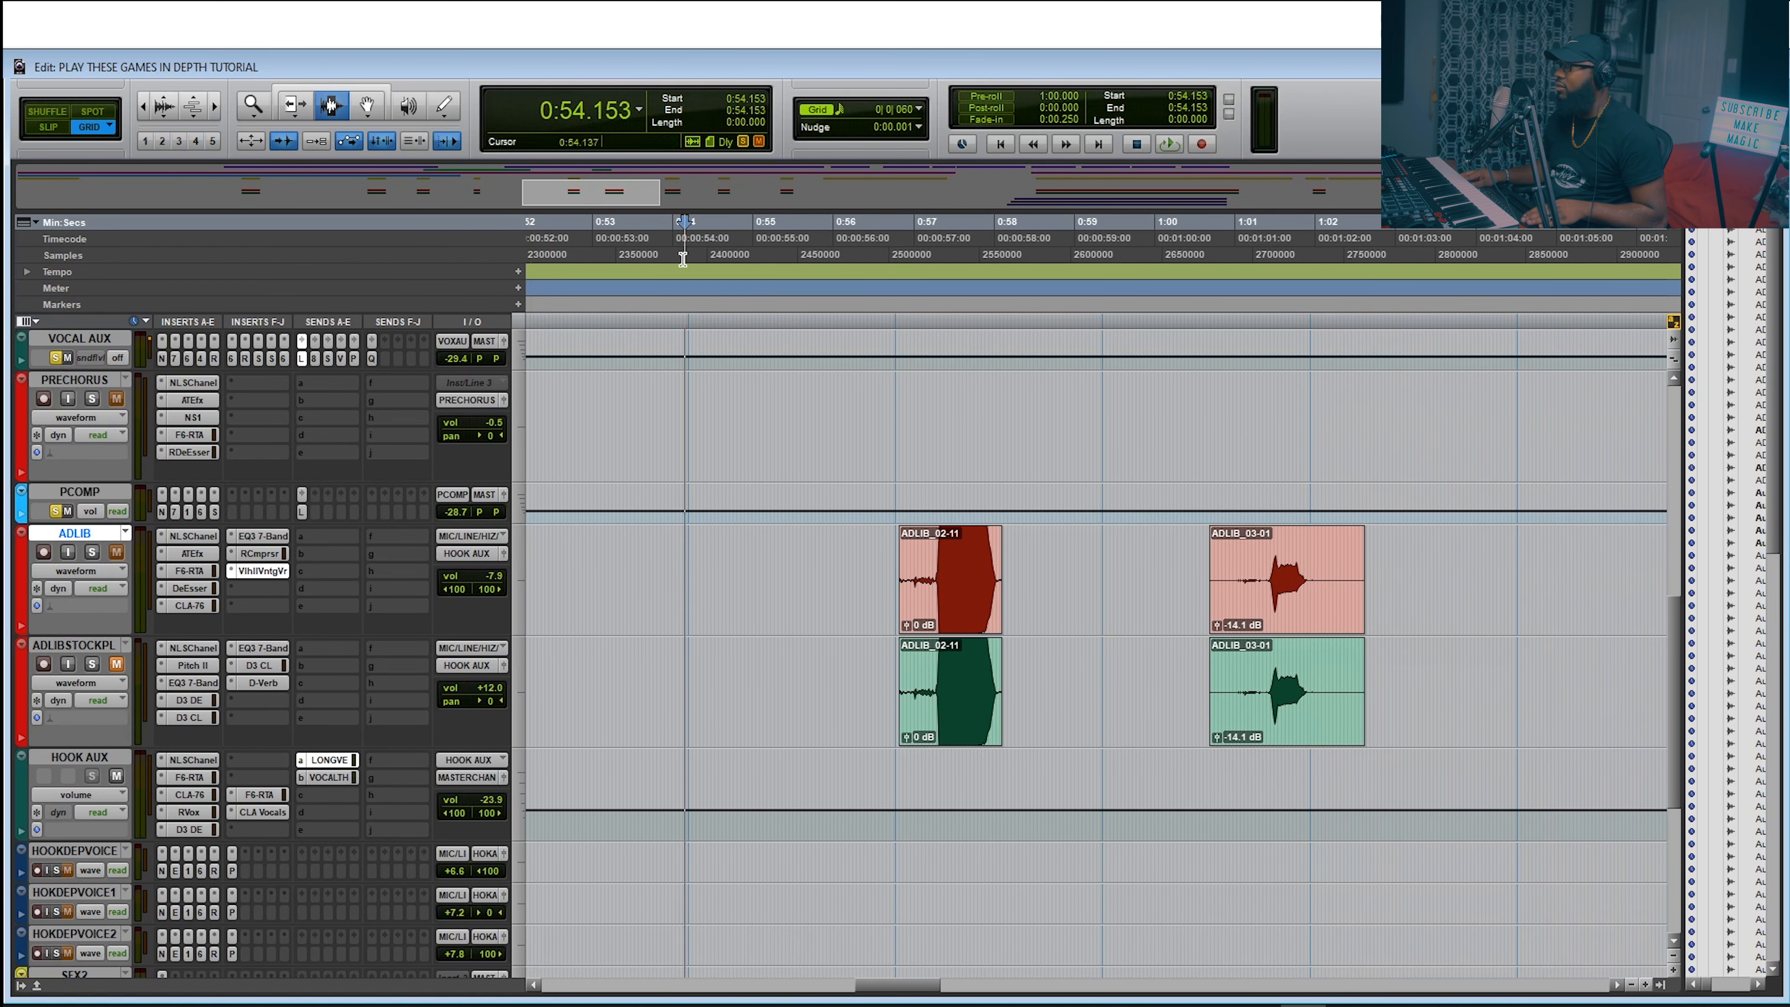
{"action": "key", "text": "space"}
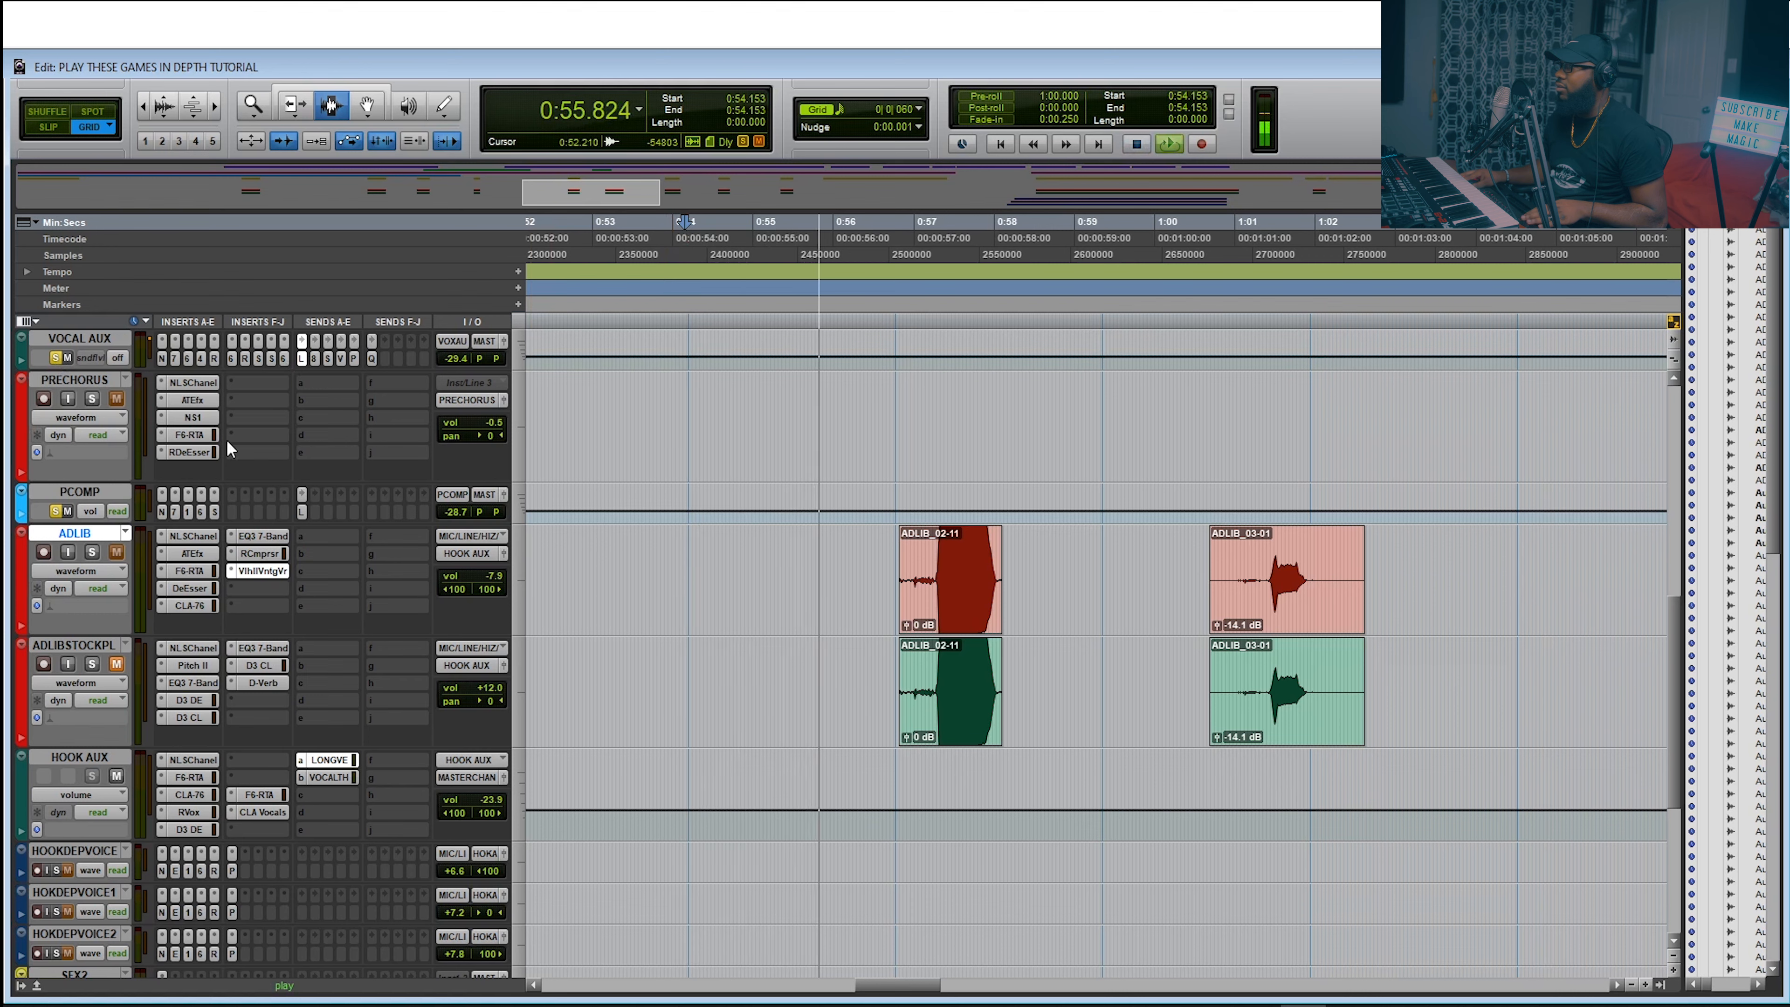
{"action": "key", "text": "space"}
{"action": "left_click", "coordinate": [56, 357]}
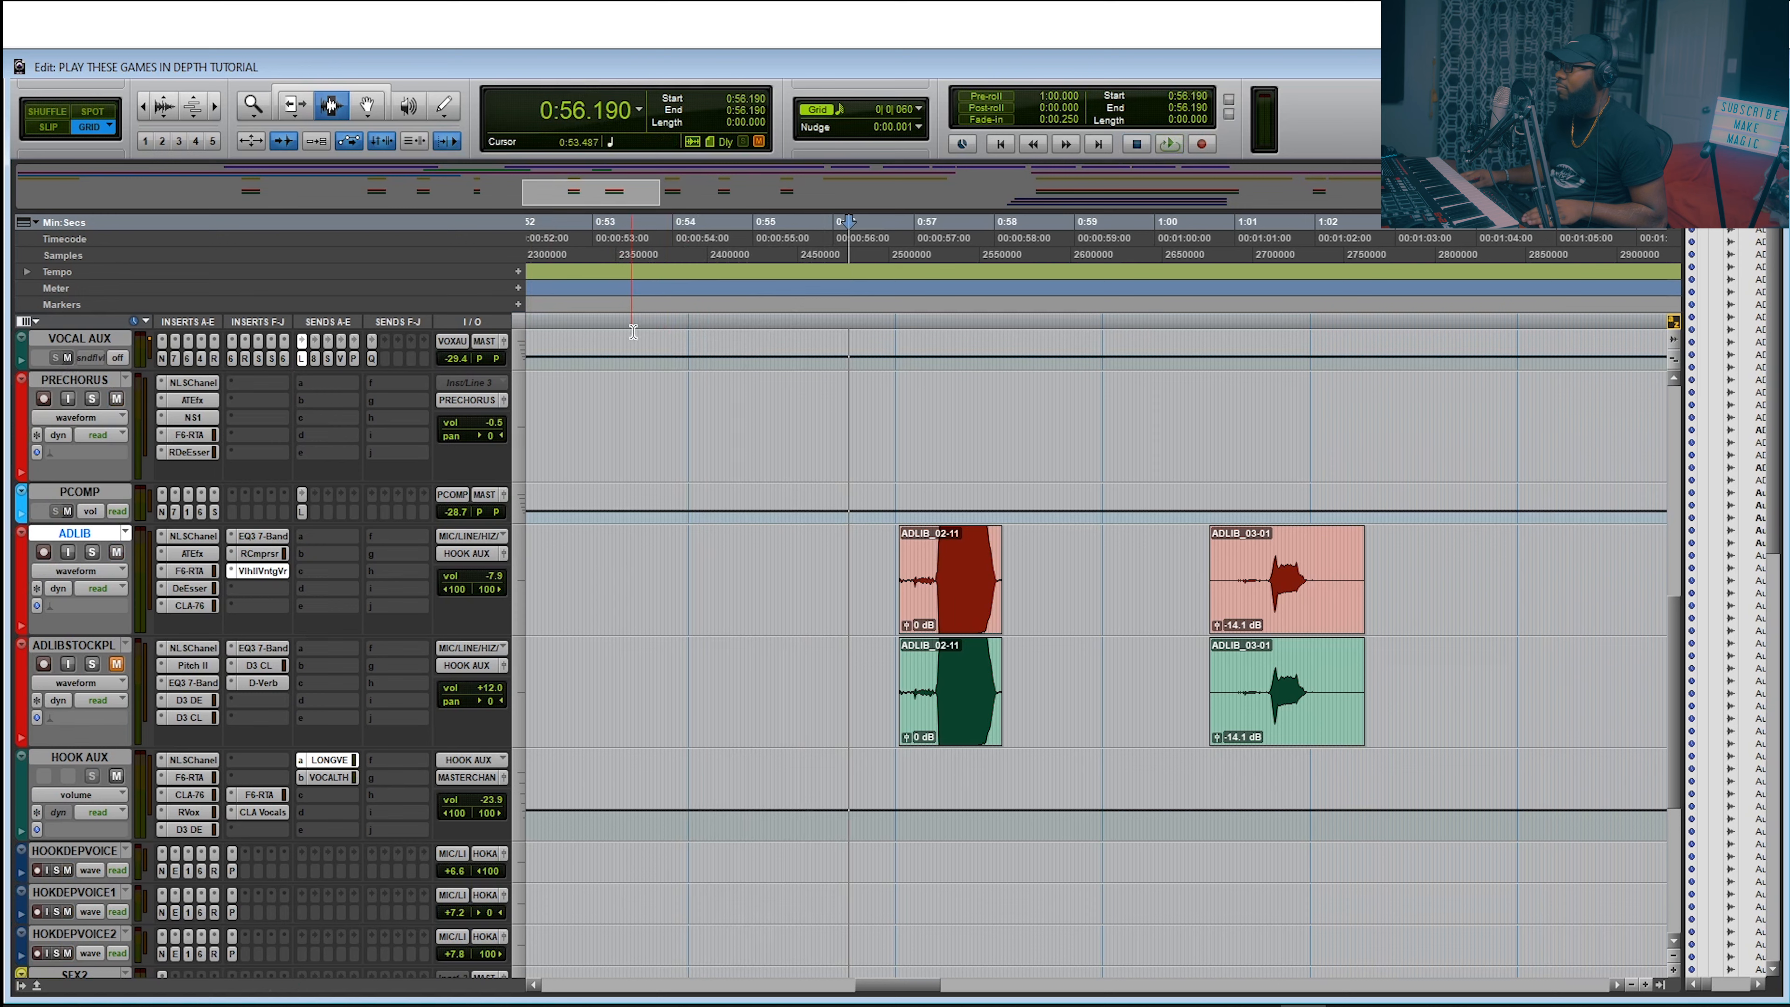
{"action": "left_click", "coordinate": [656, 251]}
{"action": "key", "text": "space"}
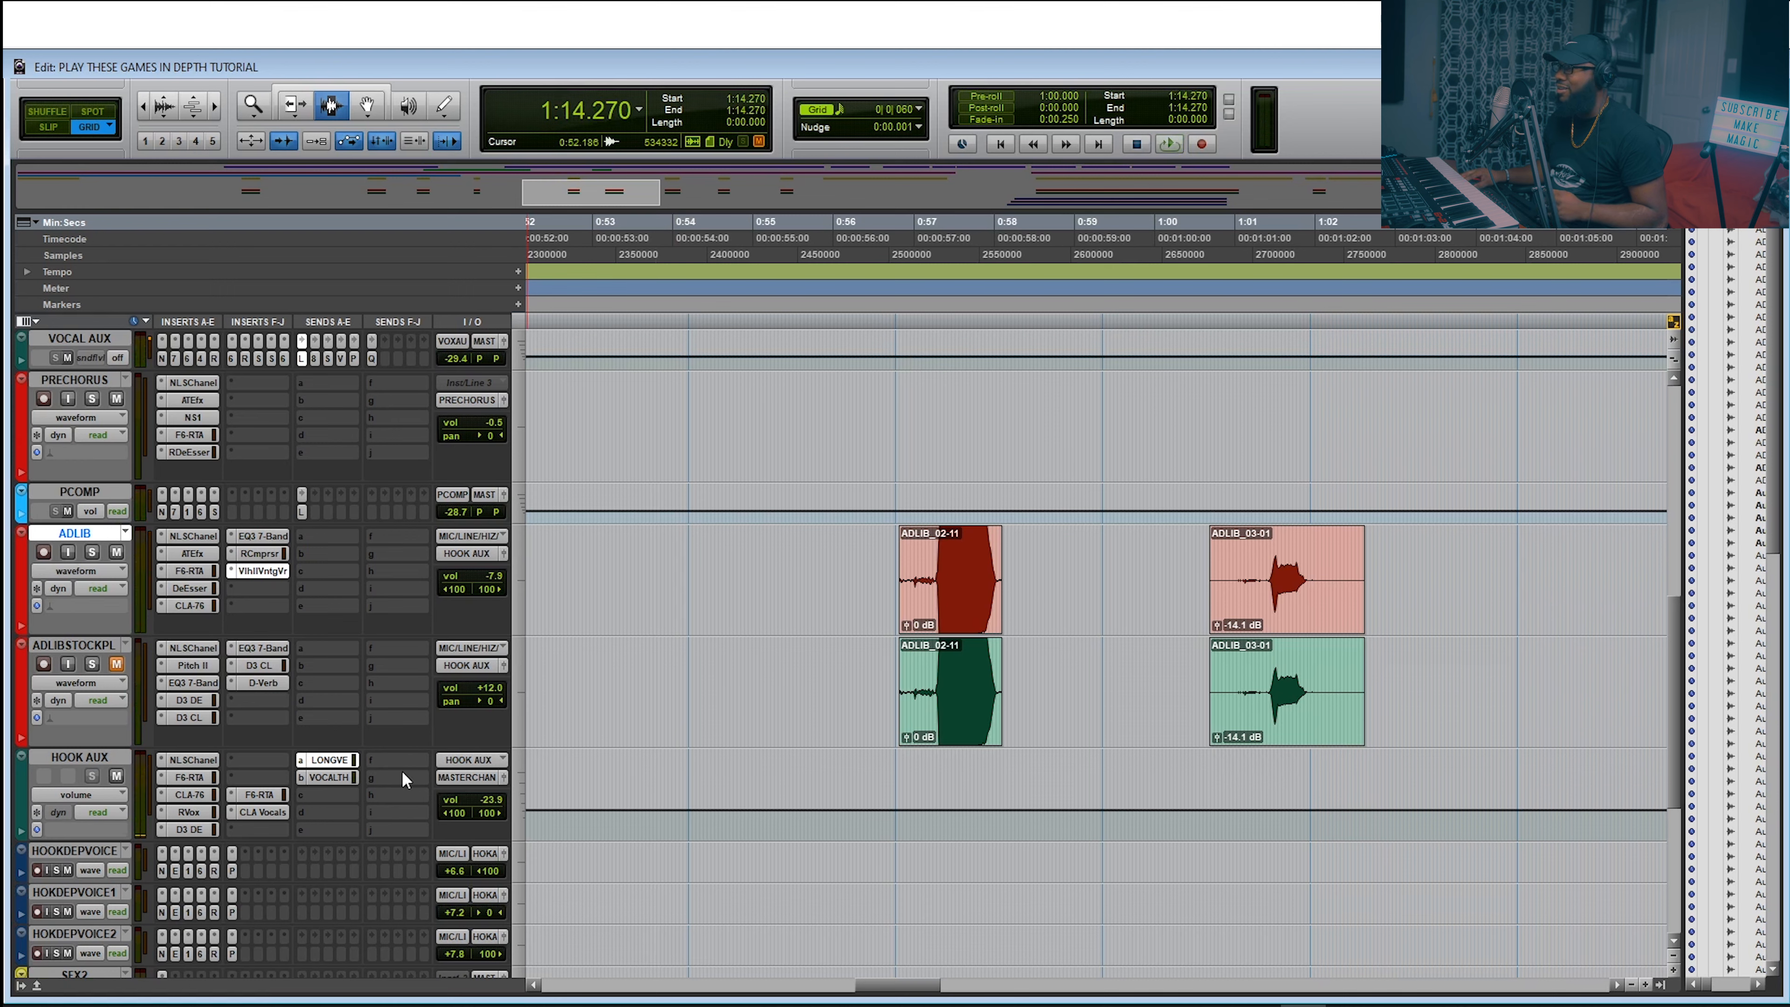
Mute the LONG VERB and VOCALTHIC sends on the HOOK AUX track
{"action": "right_click", "coordinate": [315, 759]}
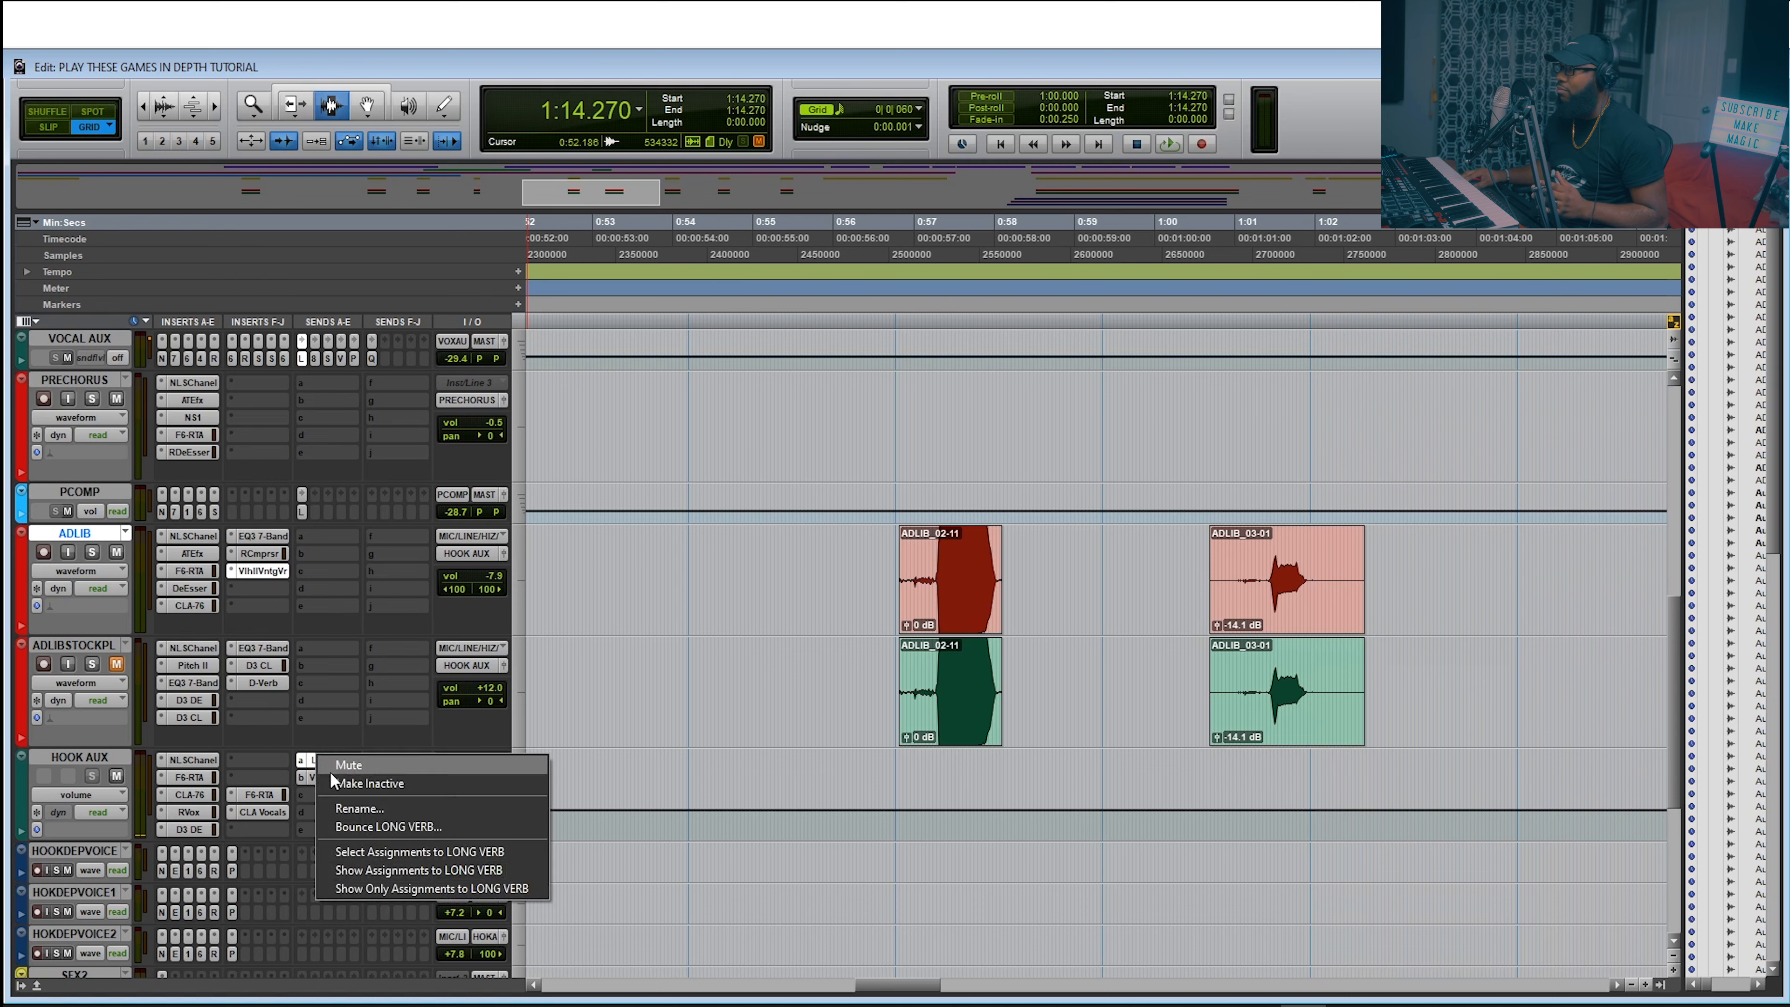
{"action": "left_click", "coordinate": [330, 770]}
{"action": "right_click", "coordinate": [323, 774]}
{"action": "left_click", "coordinate": [335, 777]}
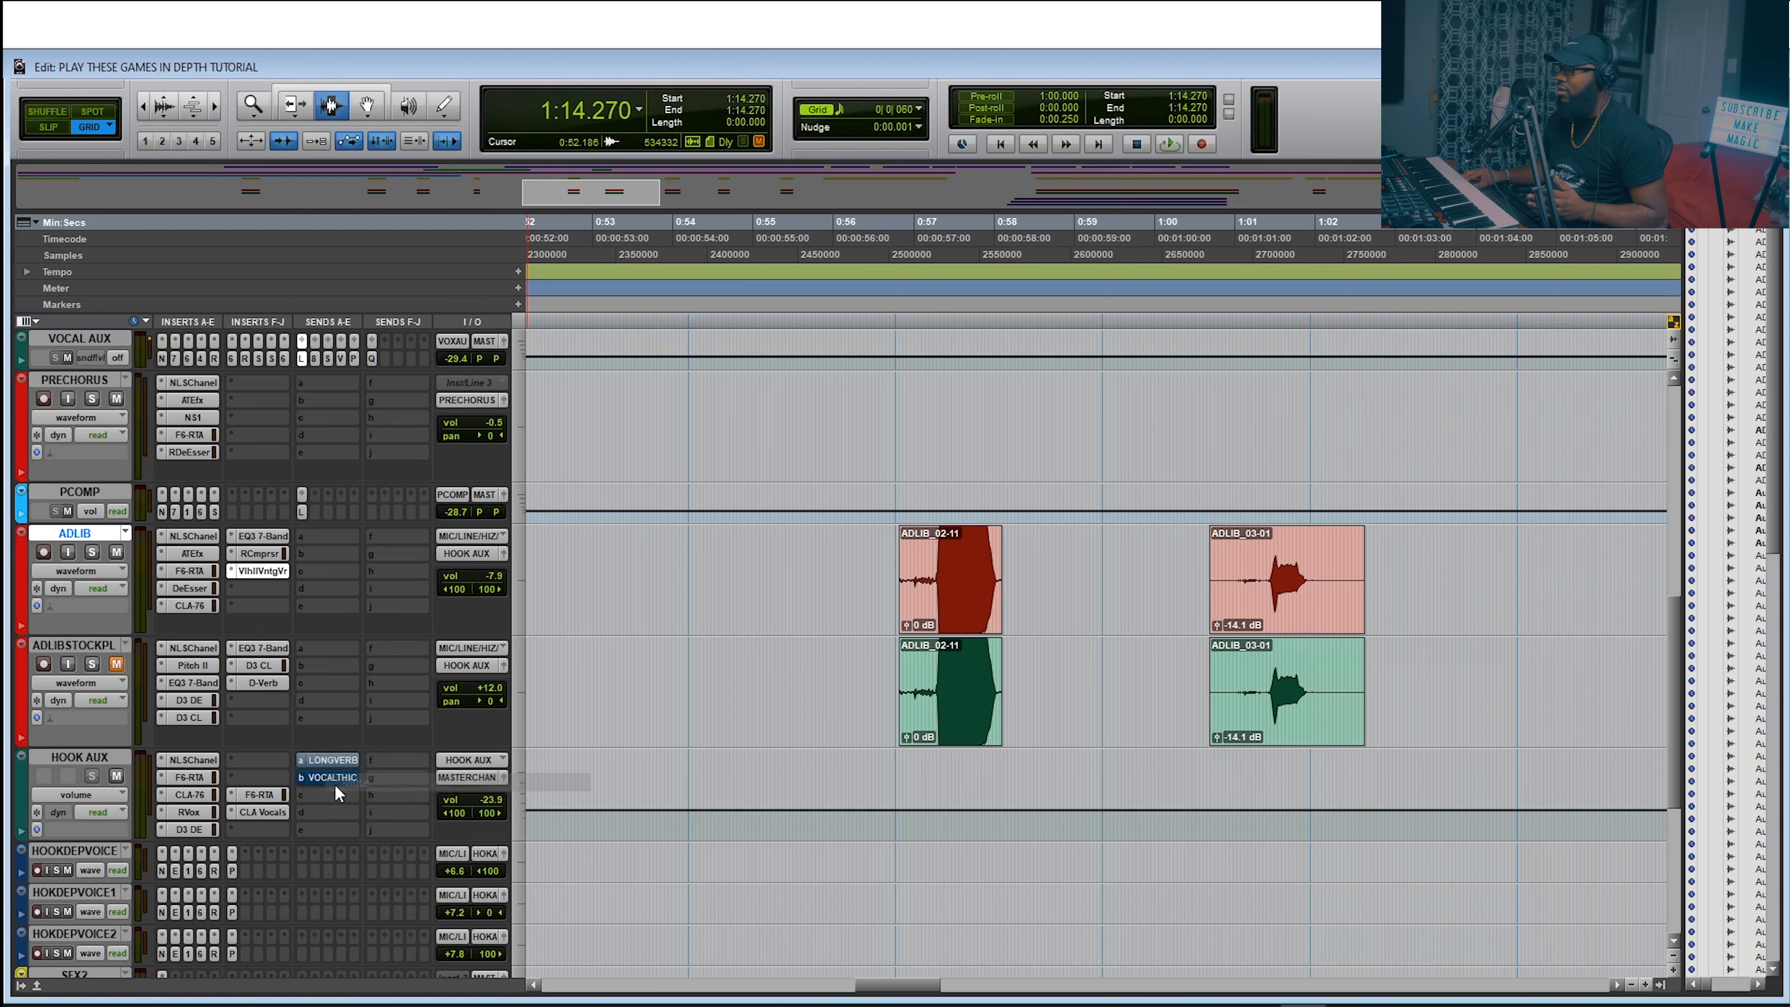
Bypass the HOOK AUX track's two F6-RTA, CLA Vocals, D3 DeEsser, RVox and CLA-76 inserts
{"action": "right_click", "coordinate": [272, 793]}
{"action": "left_click", "coordinate": [270, 810]}
{"action": "right_click", "coordinate": [270, 812]}
{"action": "left_click", "coordinate": [294, 818]}
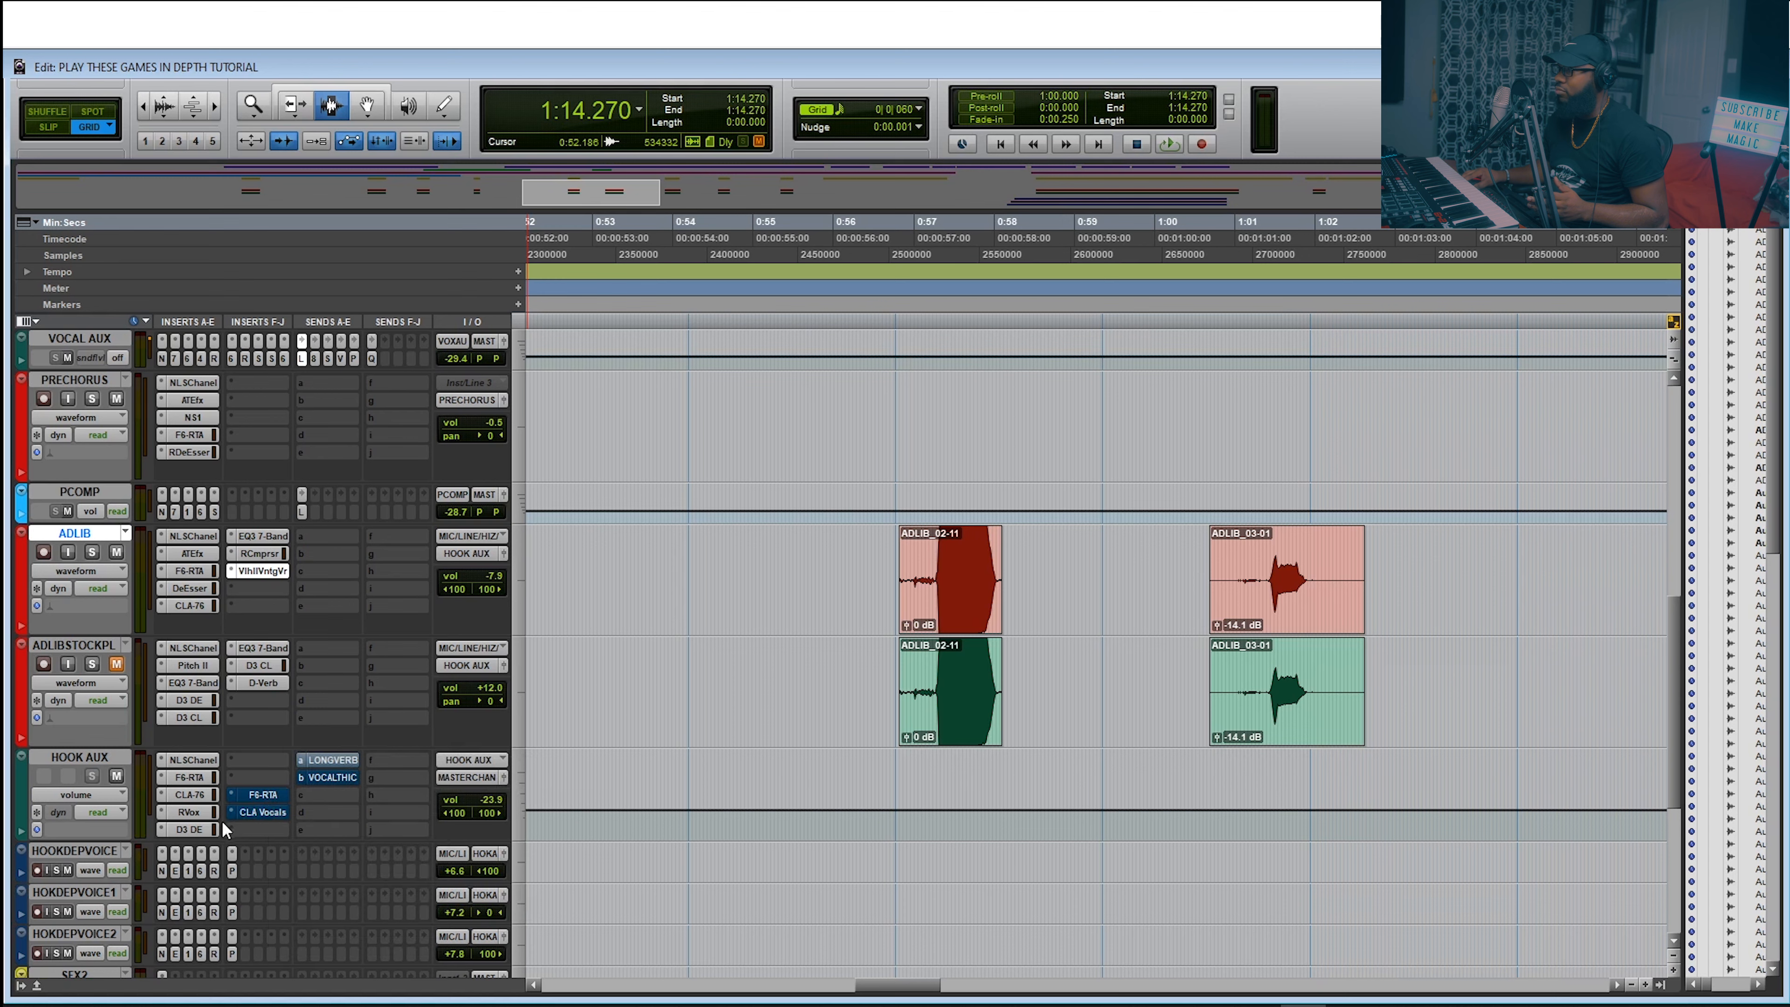
{"action": "right_click", "coordinate": [196, 830]}
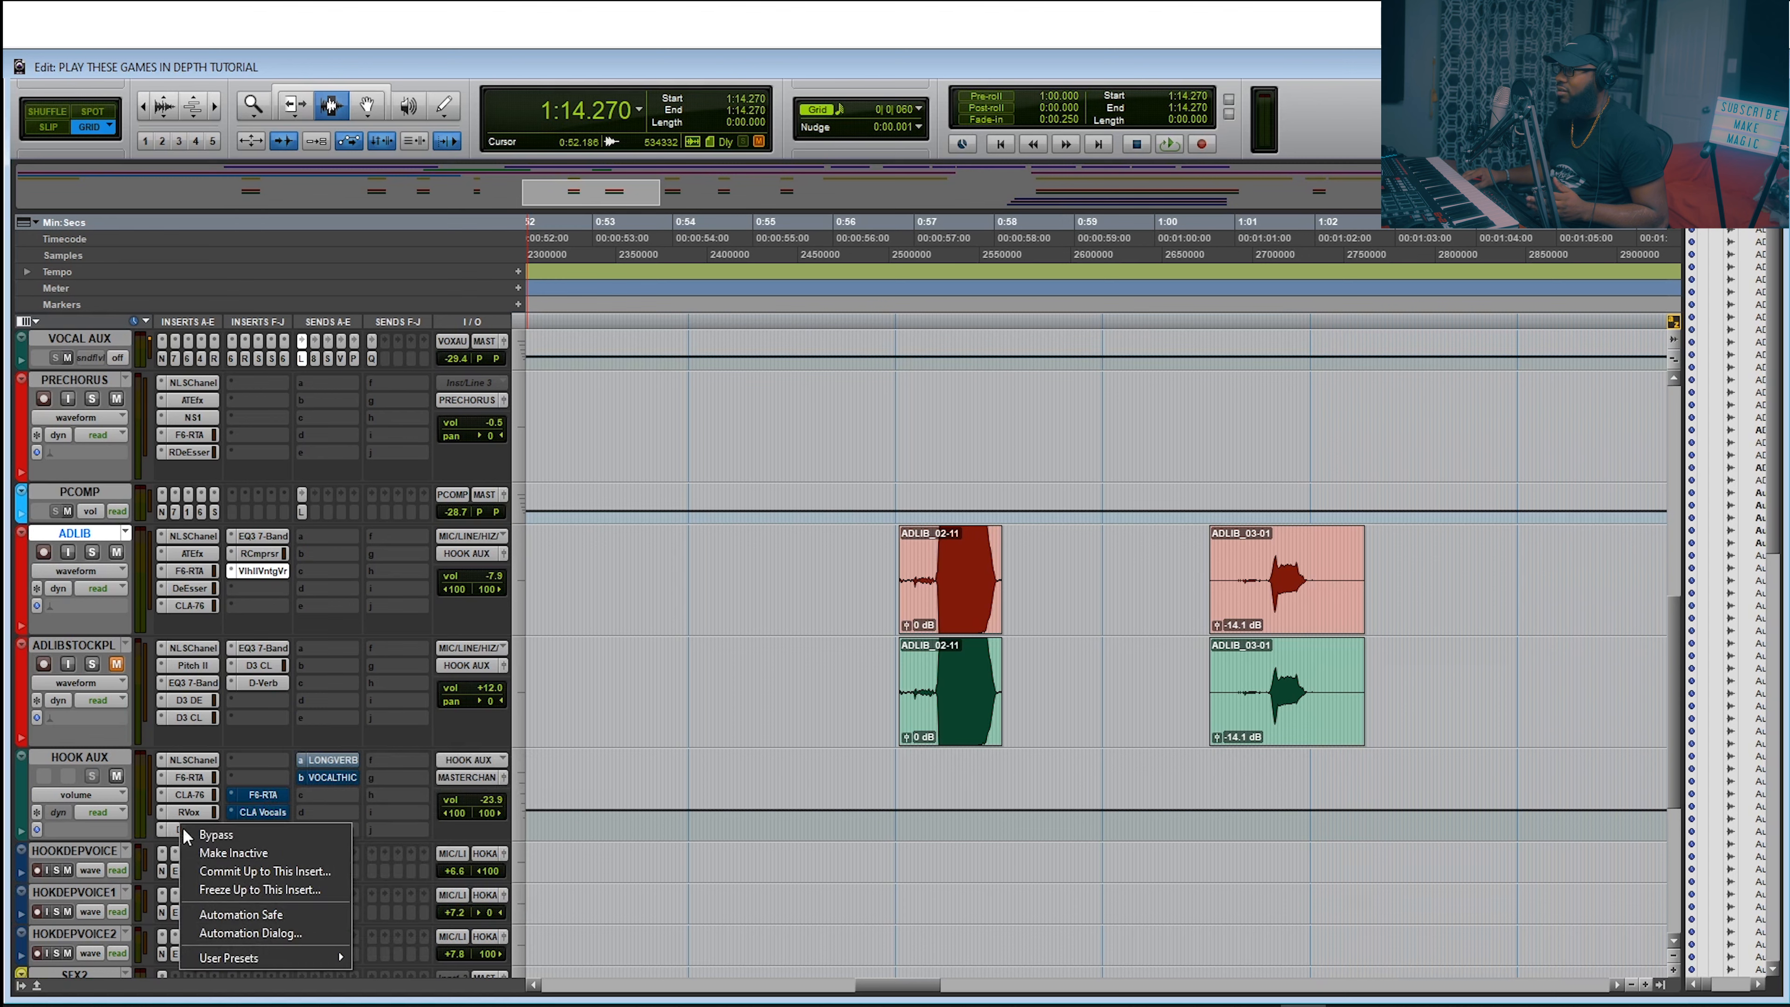
{"action": "left_click", "coordinate": [200, 832]}
{"action": "right_click", "coordinate": [201, 819]}
{"action": "left_click", "coordinate": [210, 817]}
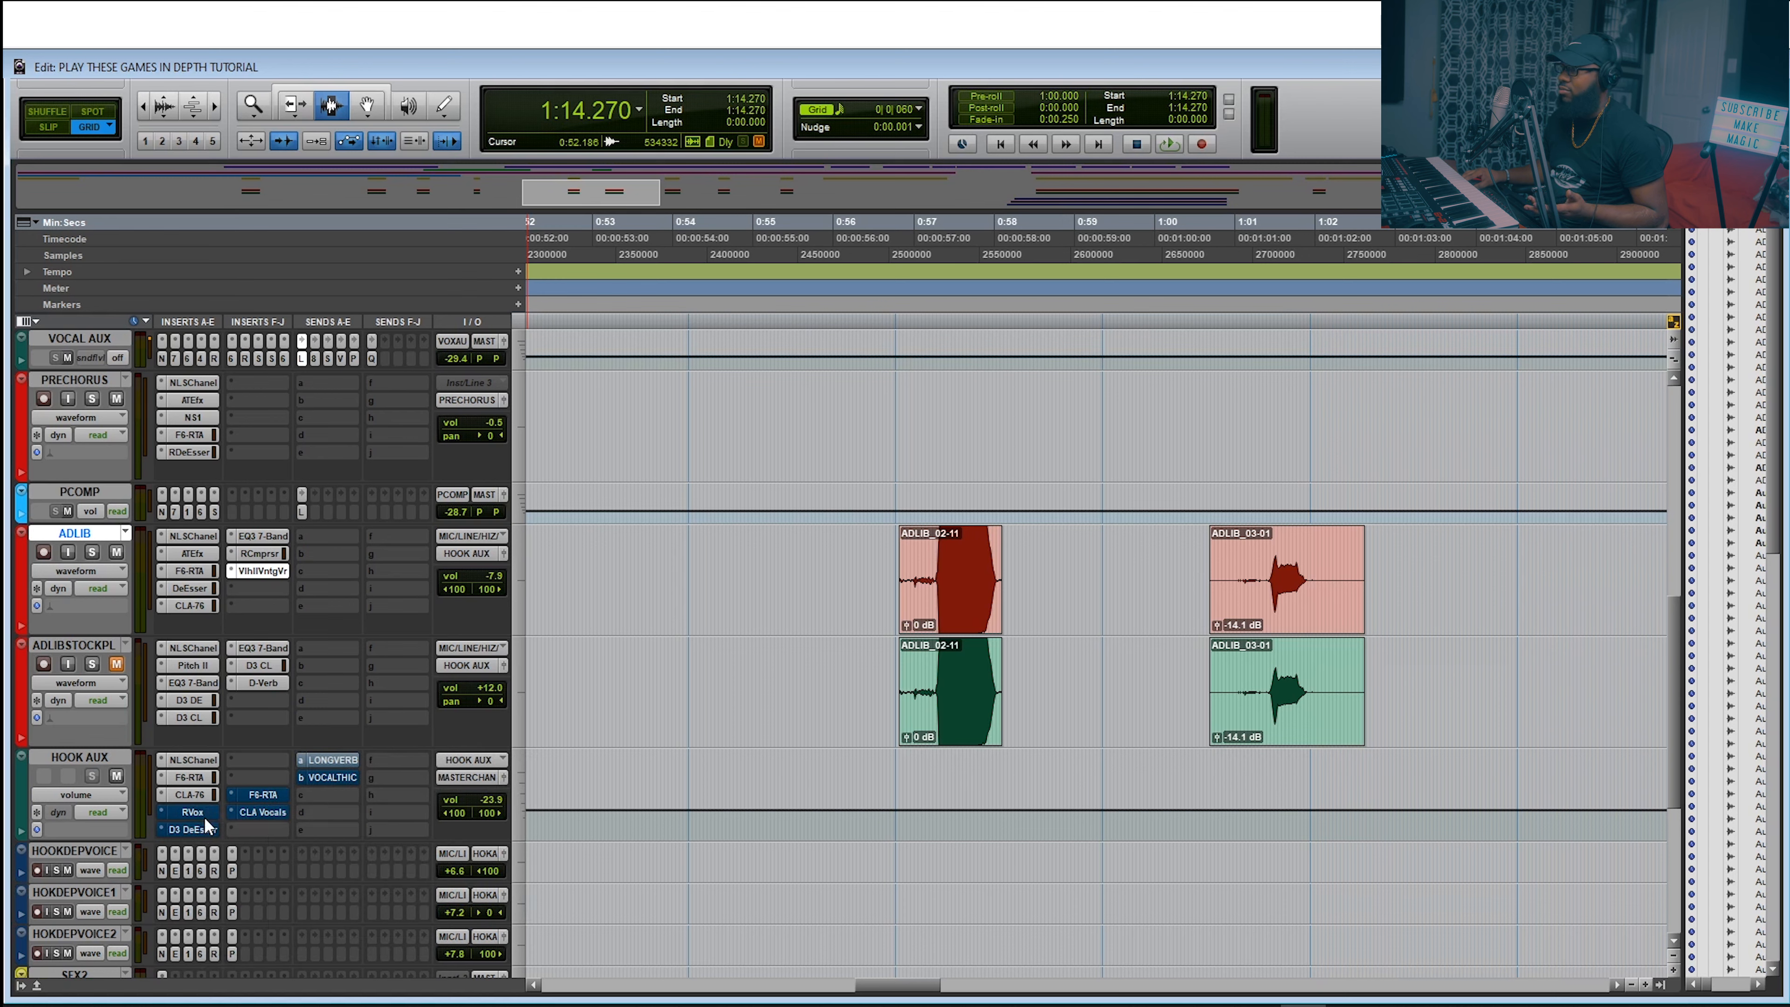
{"action": "right_click", "coordinate": [207, 799]}
{"action": "left_click", "coordinate": [207, 799]}
{"action": "right_click", "coordinate": [209, 782]}
{"action": "left_click", "coordinate": [212, 782]}
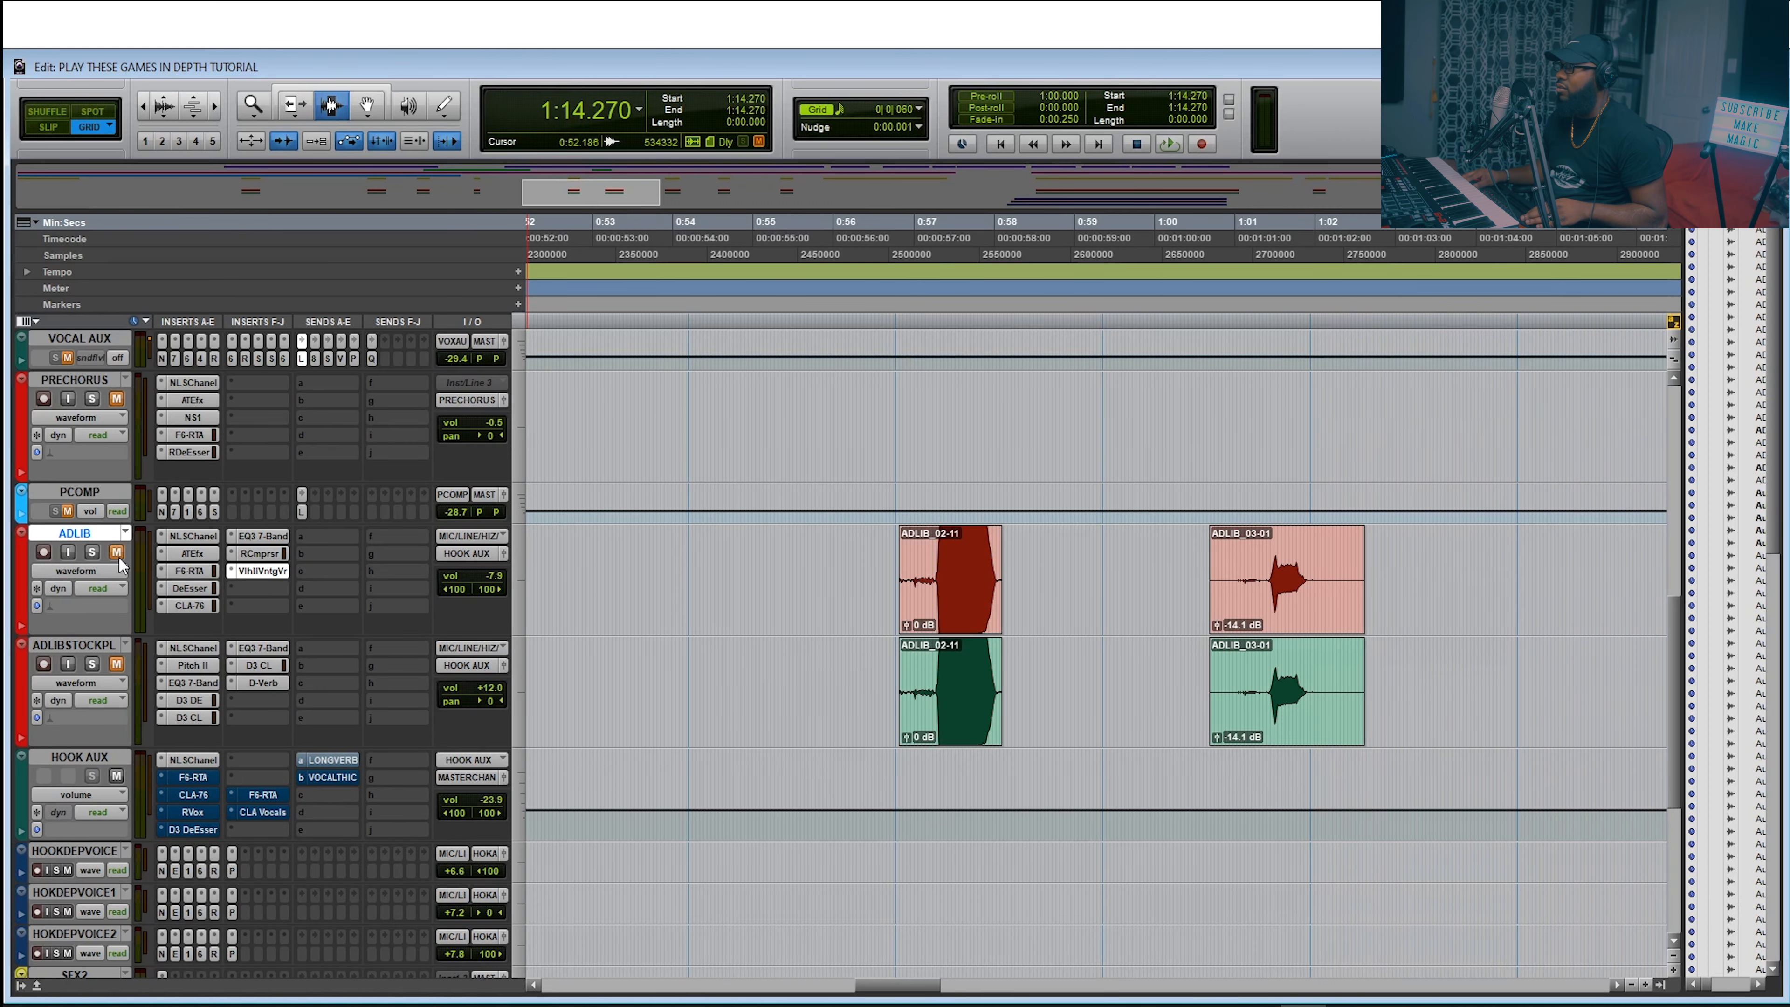
Solo the ad-lib tracks and lower the clip gain of both ADLIB clips near 0:57 and 1:01 to minus infinity
{"action": "left_click", "coordinate": [91, 551]}
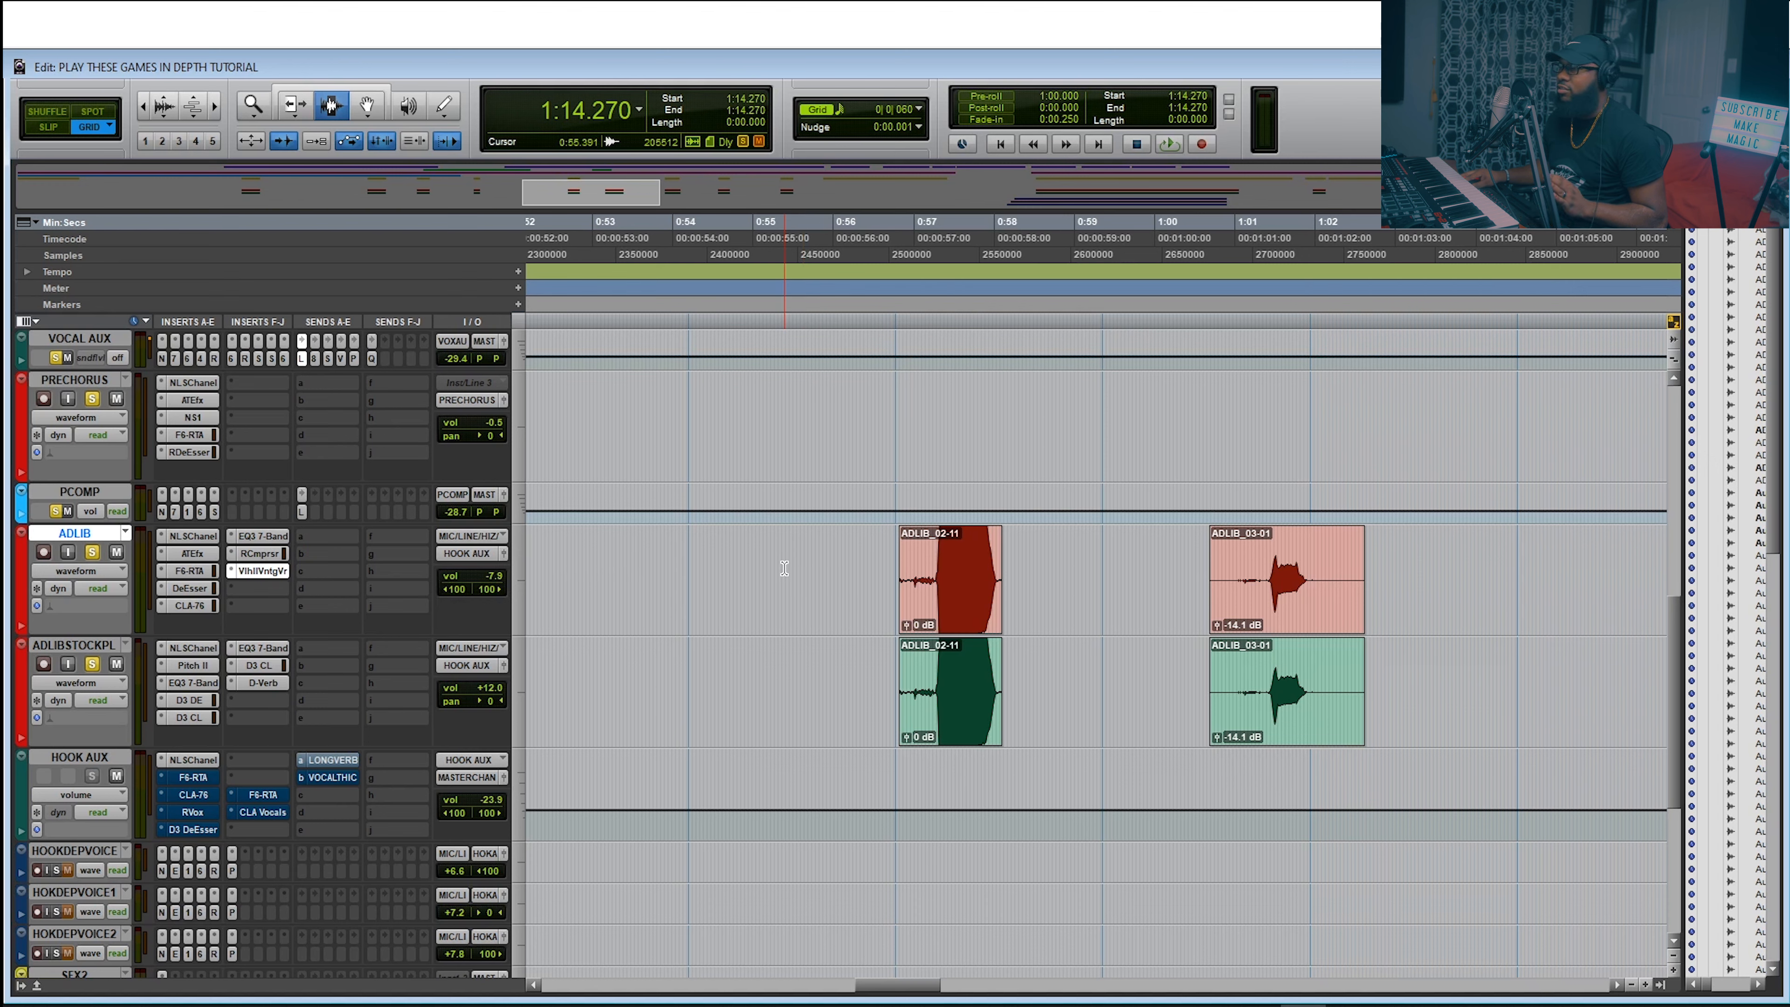
{"action": "left_click_drag", "start_coordinate": [785, 569], "coordinate": [1413, 346]}
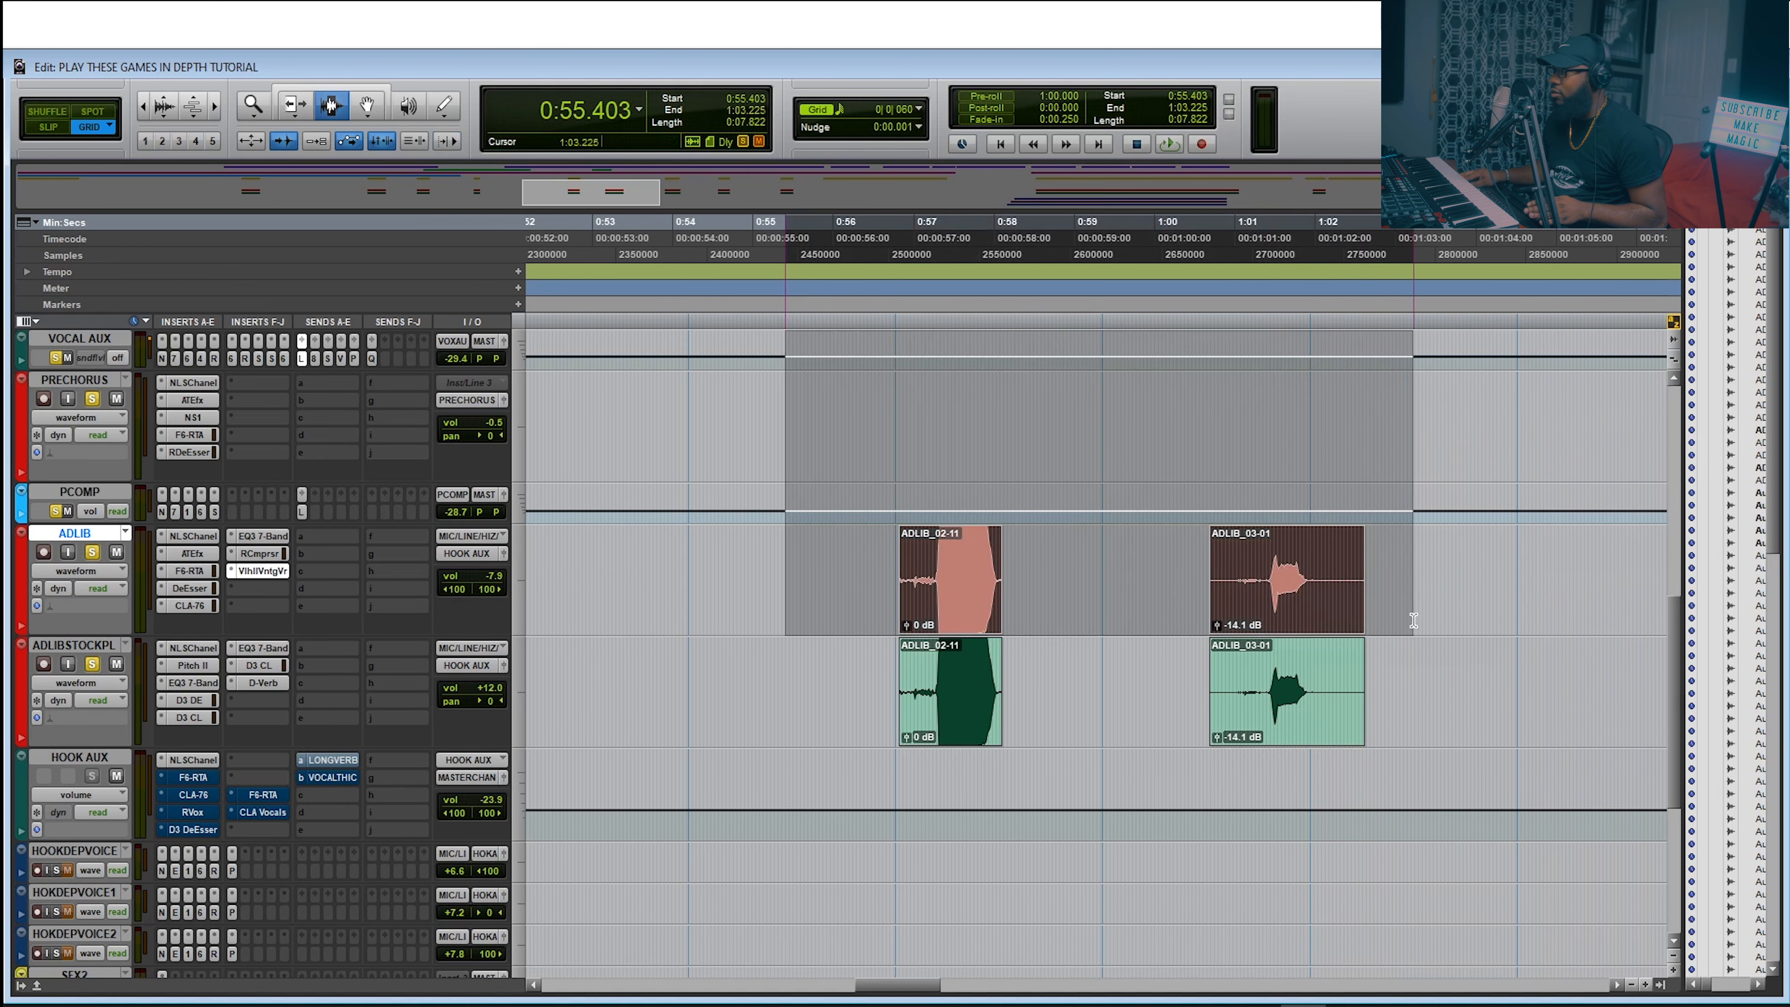
{"action": "left_click_drag", "start_coordinate": [1214, 625], "coordinate": [1216, 647]}
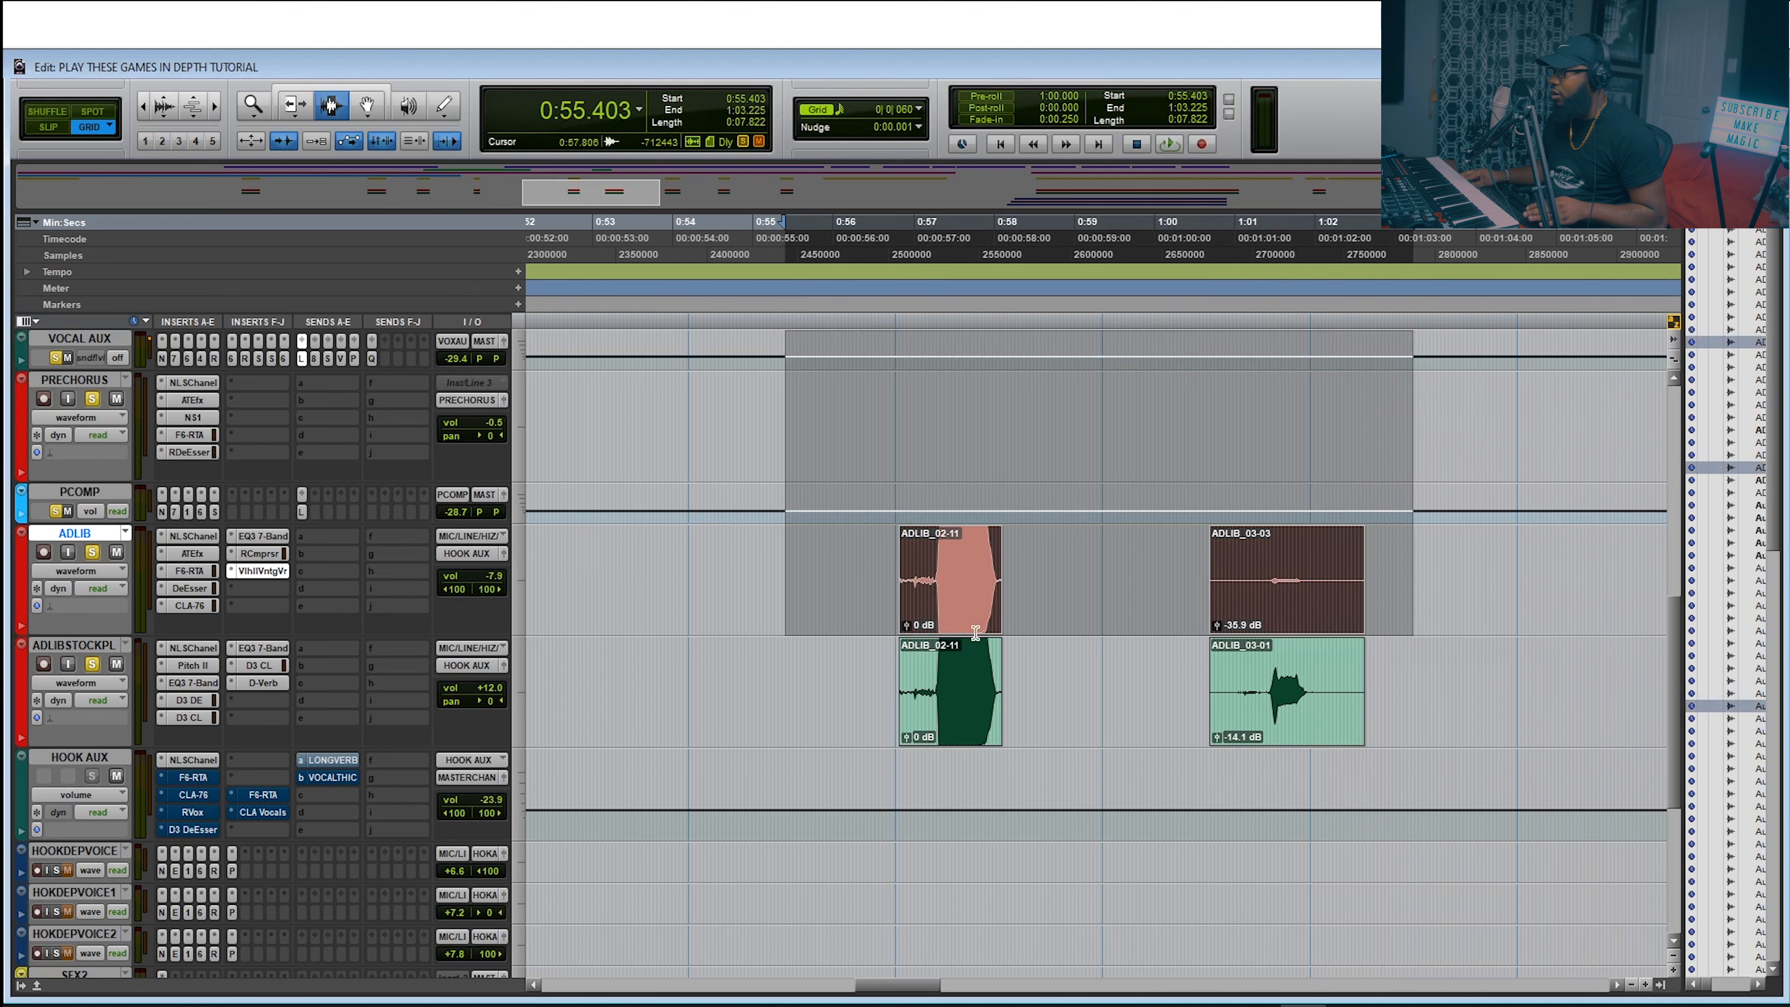
{"action": "left_click_drag", "start_coordinate": [904, 626], "coordinate": [904, 665]}
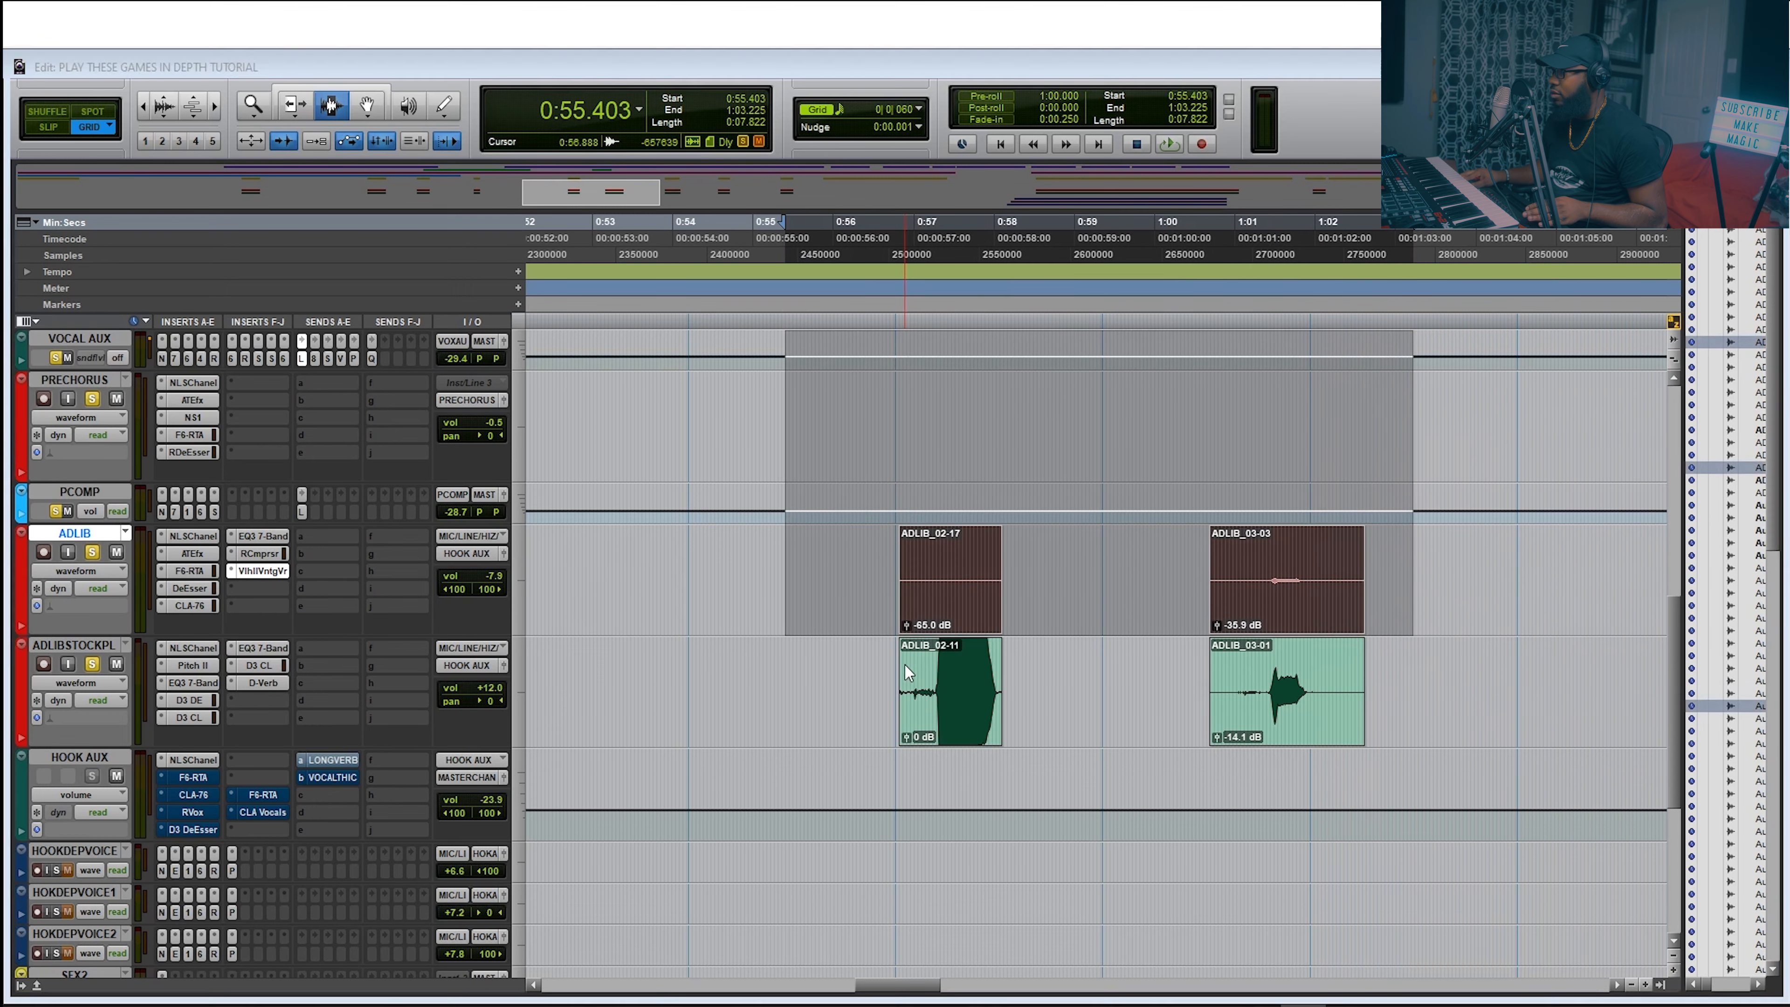
{"action": "left_click_drag", "start_coordinate": [1213, 621], "coordinate": [1208, 652]}
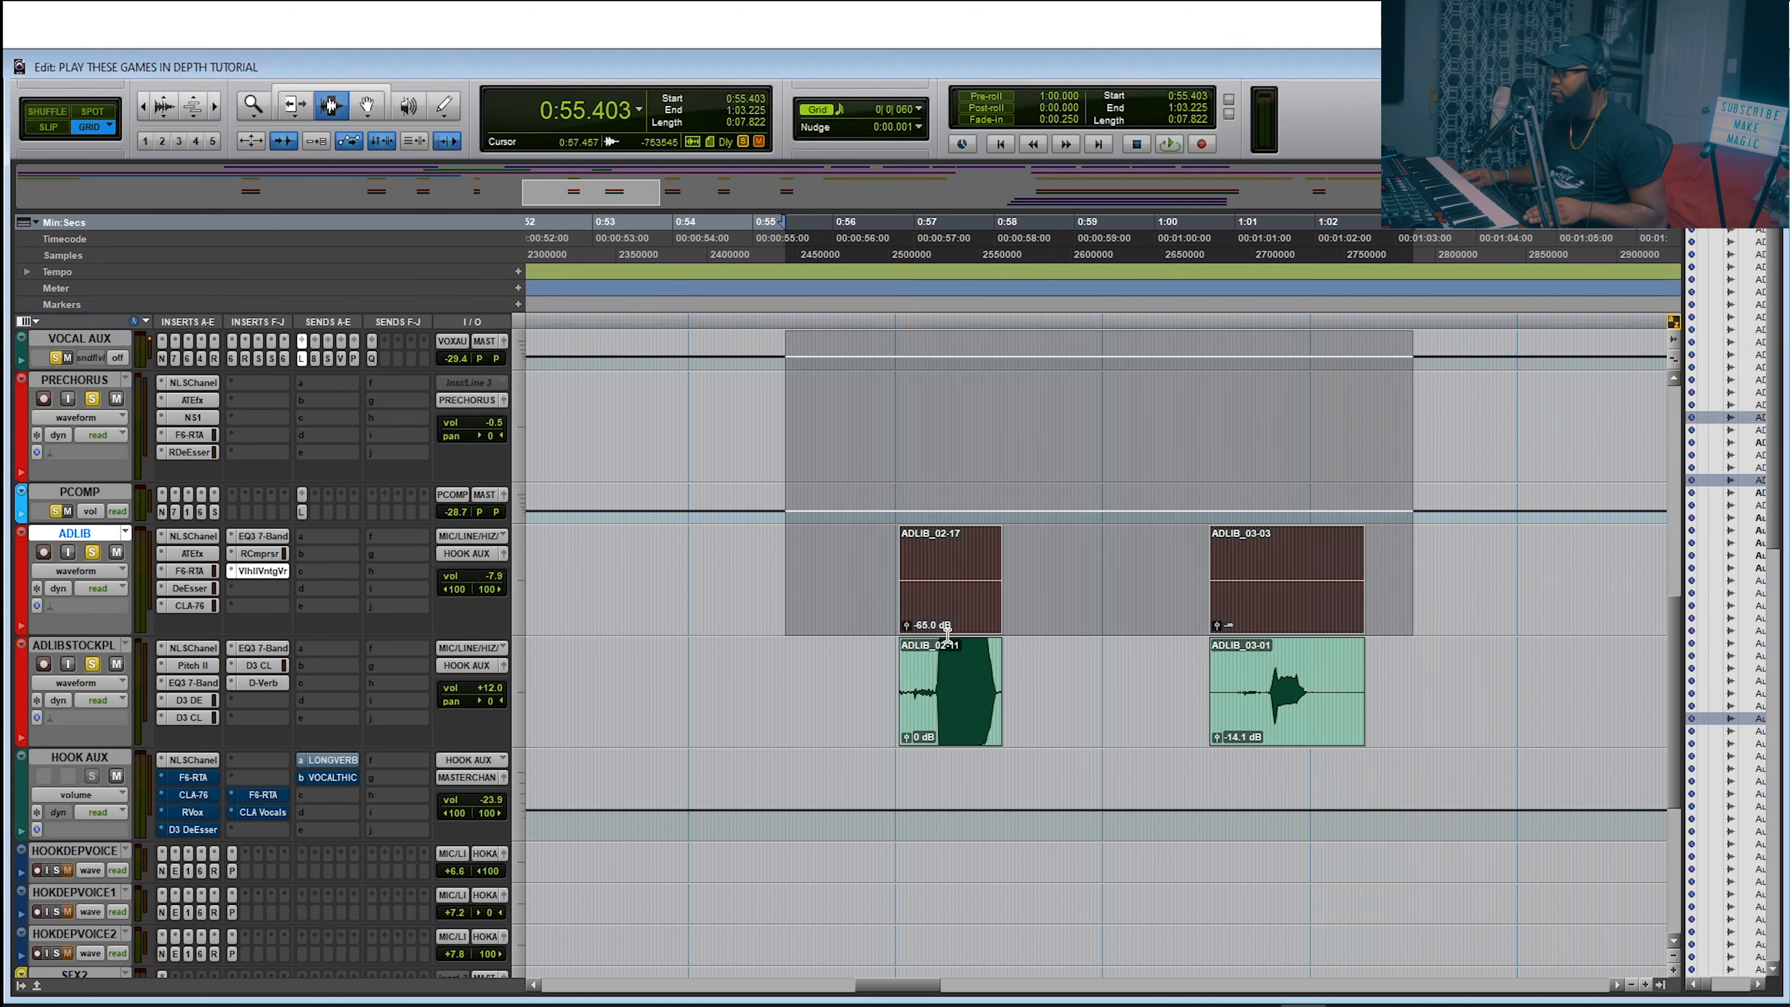
{"action": "left_click_drag", "start_coordinate": [906, 626], "coordinate": [905, 656]}
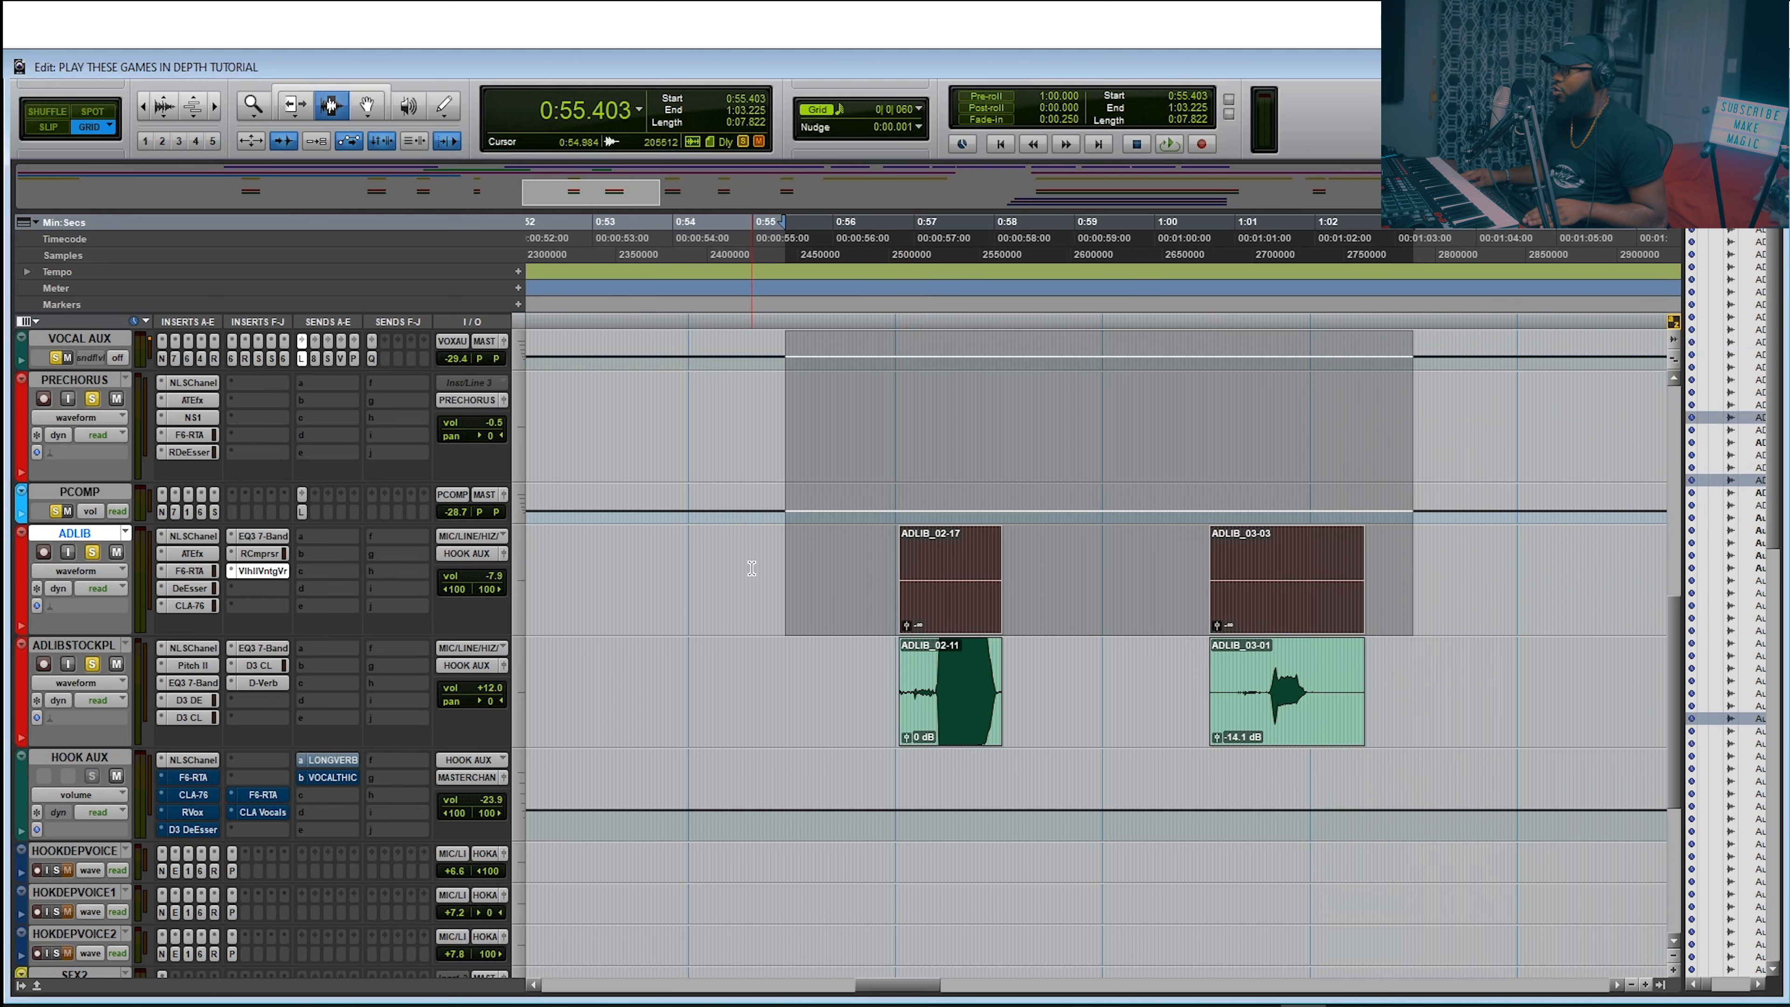
Play the soloed ADLIBSTOCKPL clips from about 0:55 with the ADLIB clips silenced
{"action": "left_click", "coordinate": [734, 564]}
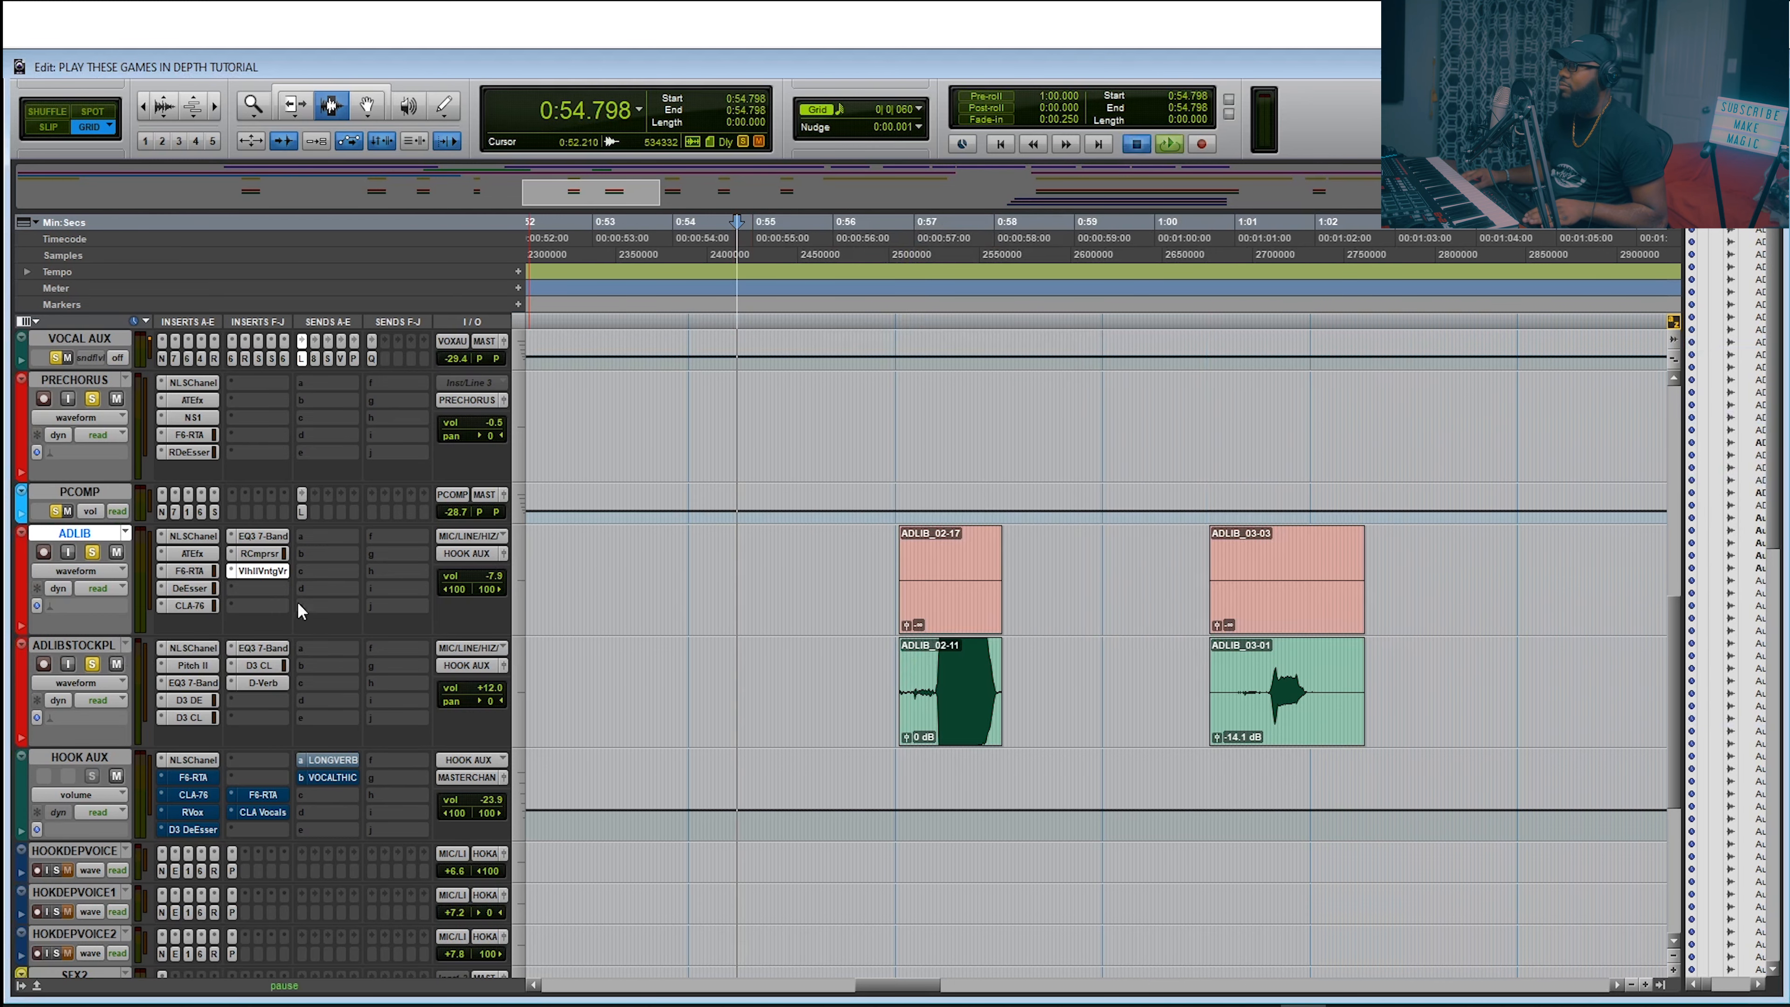
{"action": "key", "text": "space"}
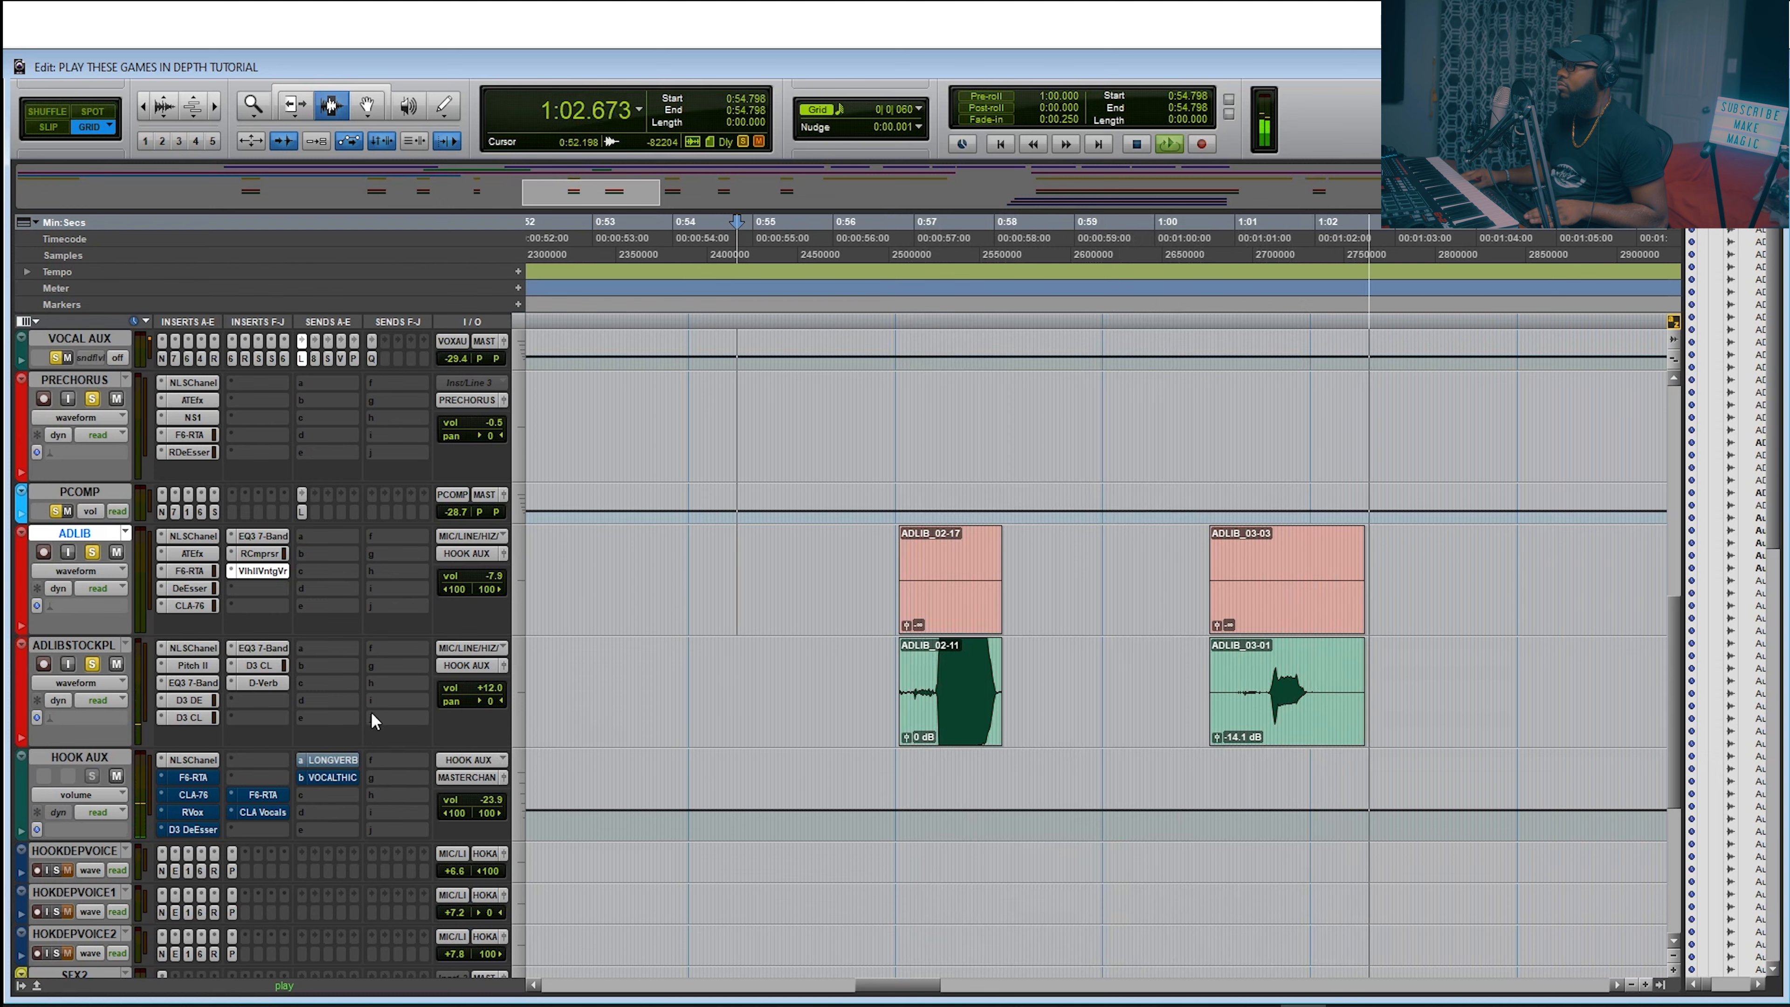
{"action": "key", "text": "space"}
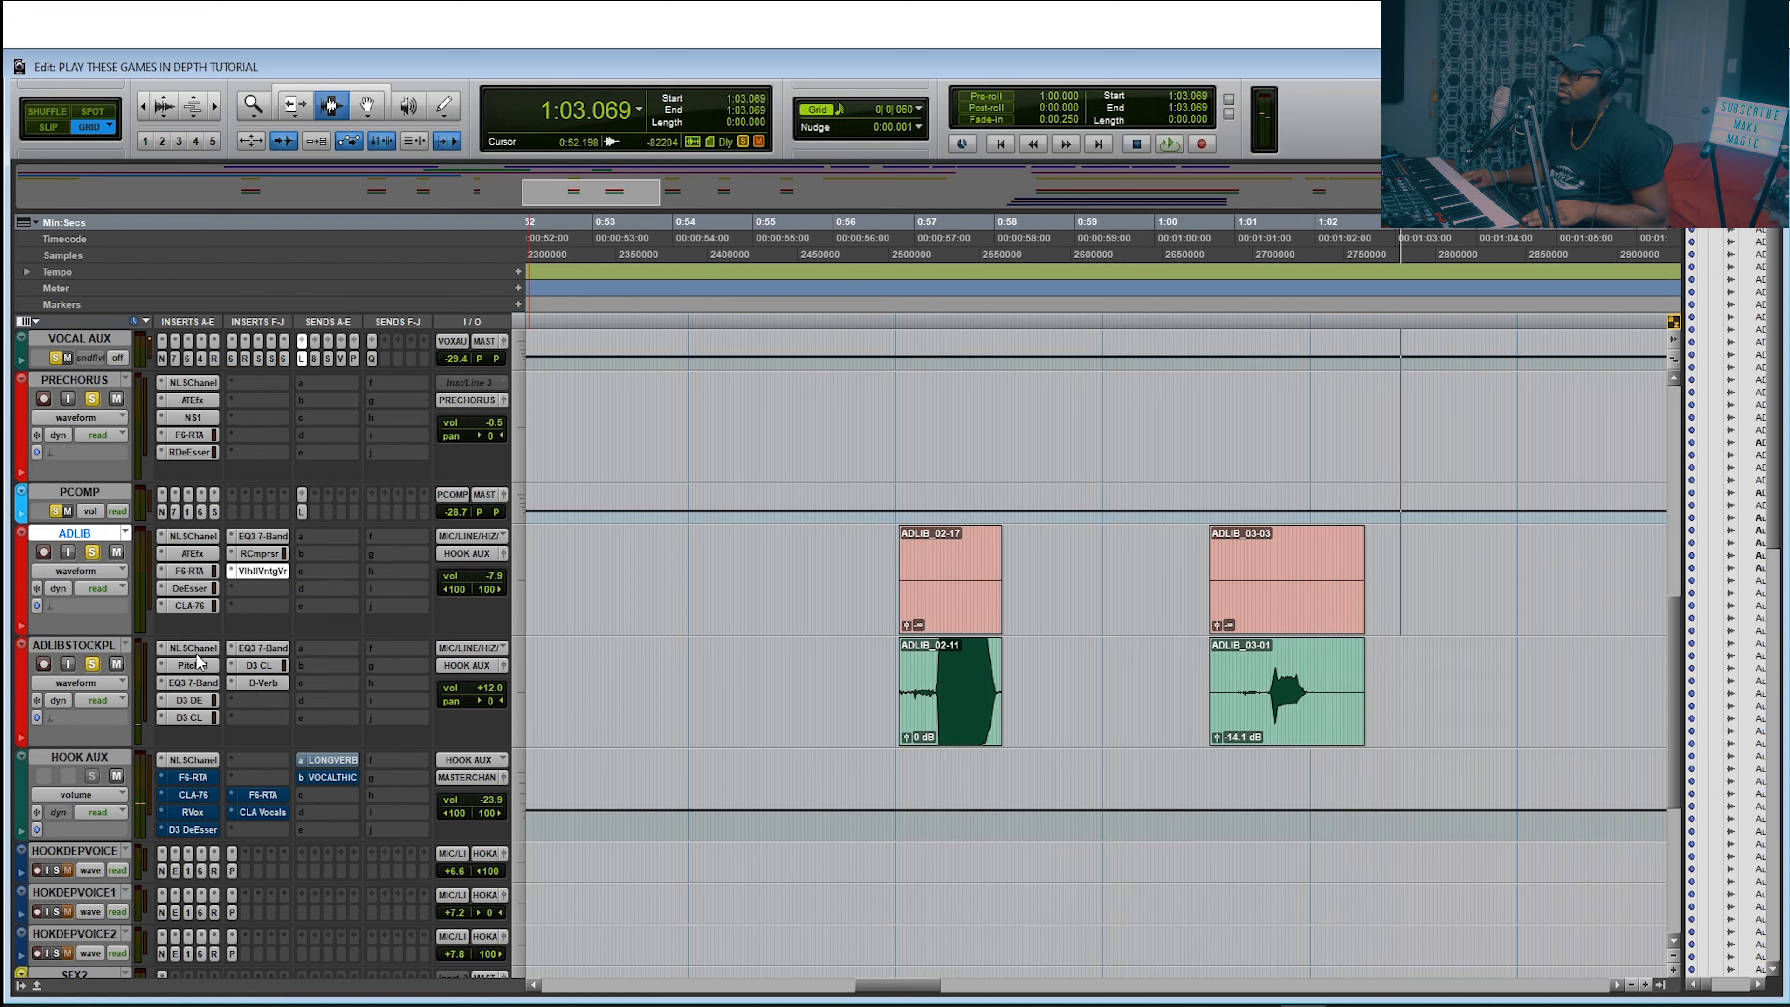
Make the ADLIBSTOCKPL track's NLS Channel insert inactive and play its clips again from about 0:55
{"action": "right_click", "coordinate": [172, 649]}
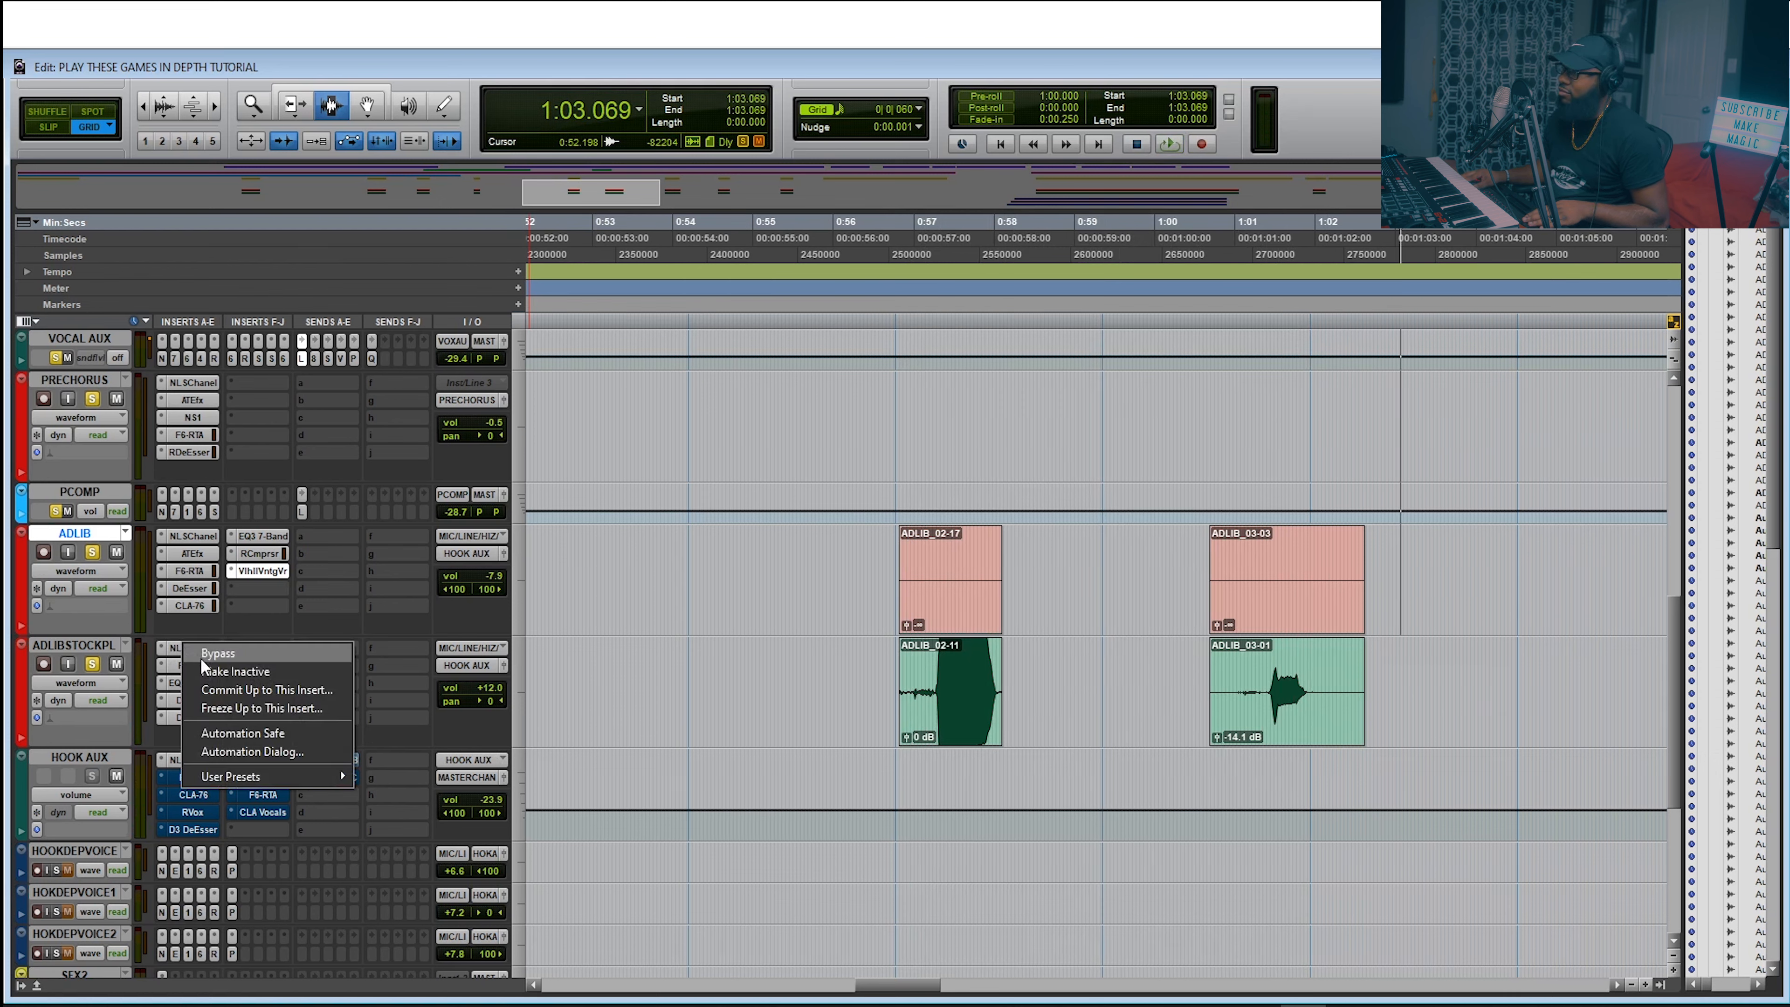
{"action": "left_click", "coordinate": [222, 665]}
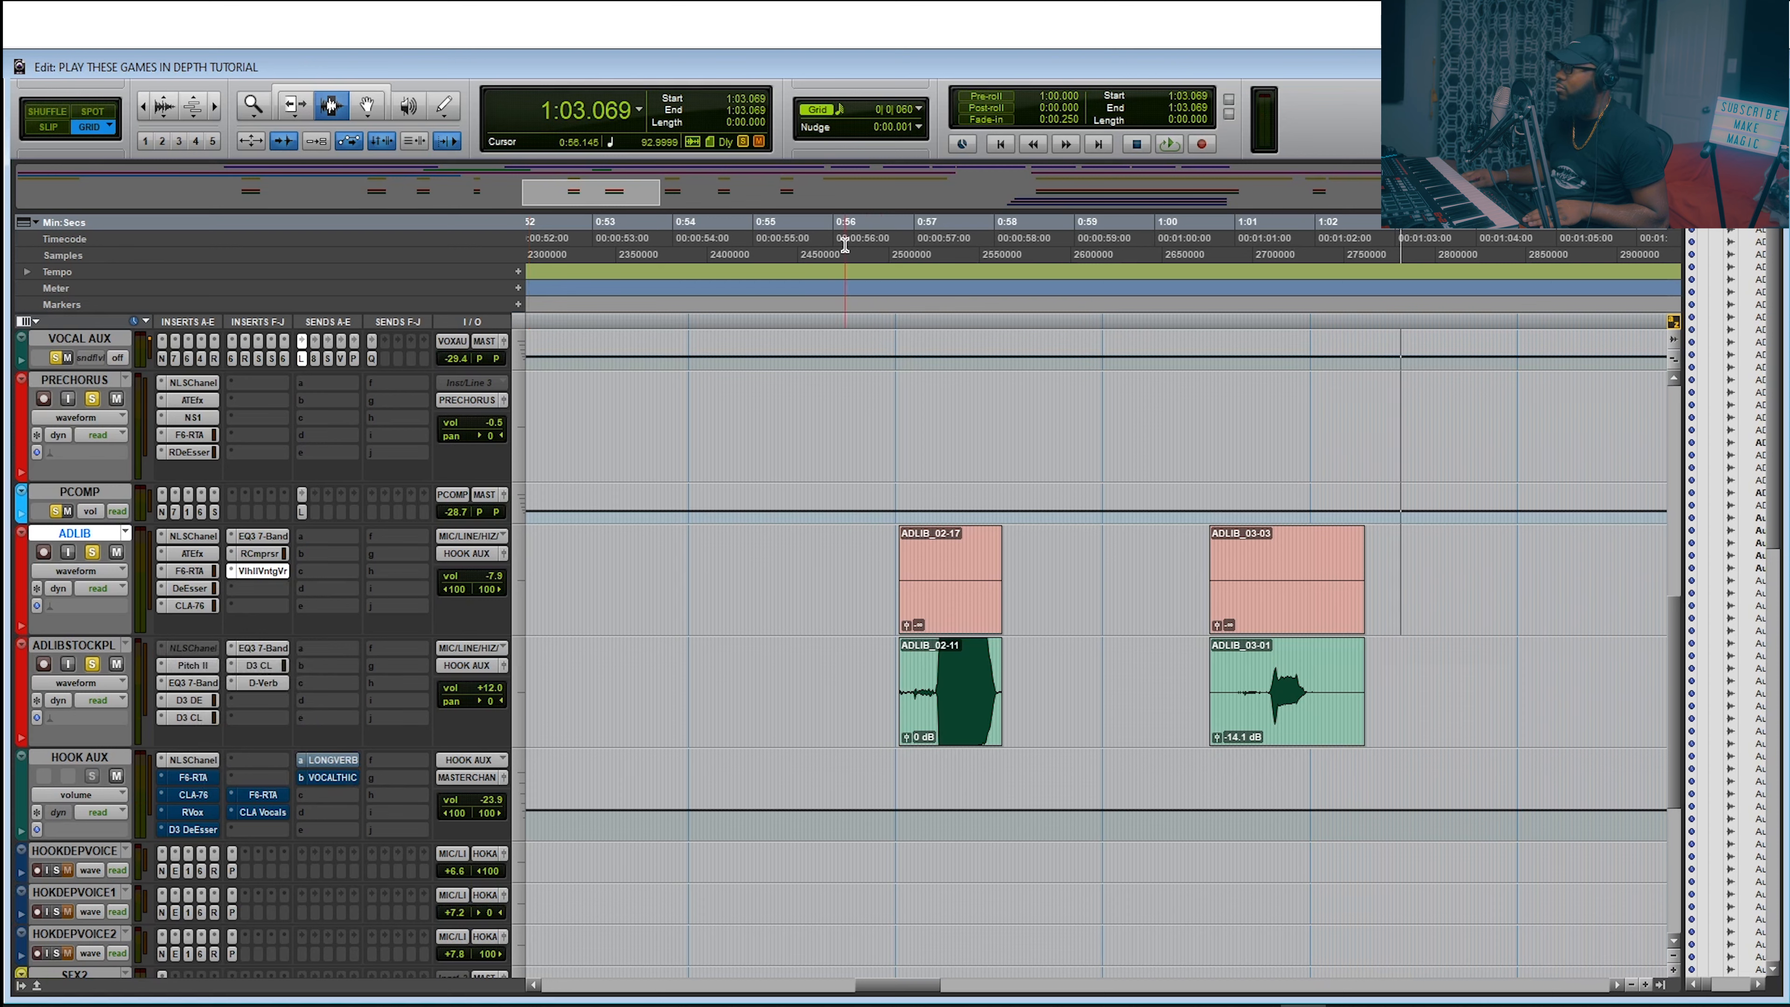
{"action": "left_click", "coordinate": [790, 239]}
{"action": "key", "text": "space"}
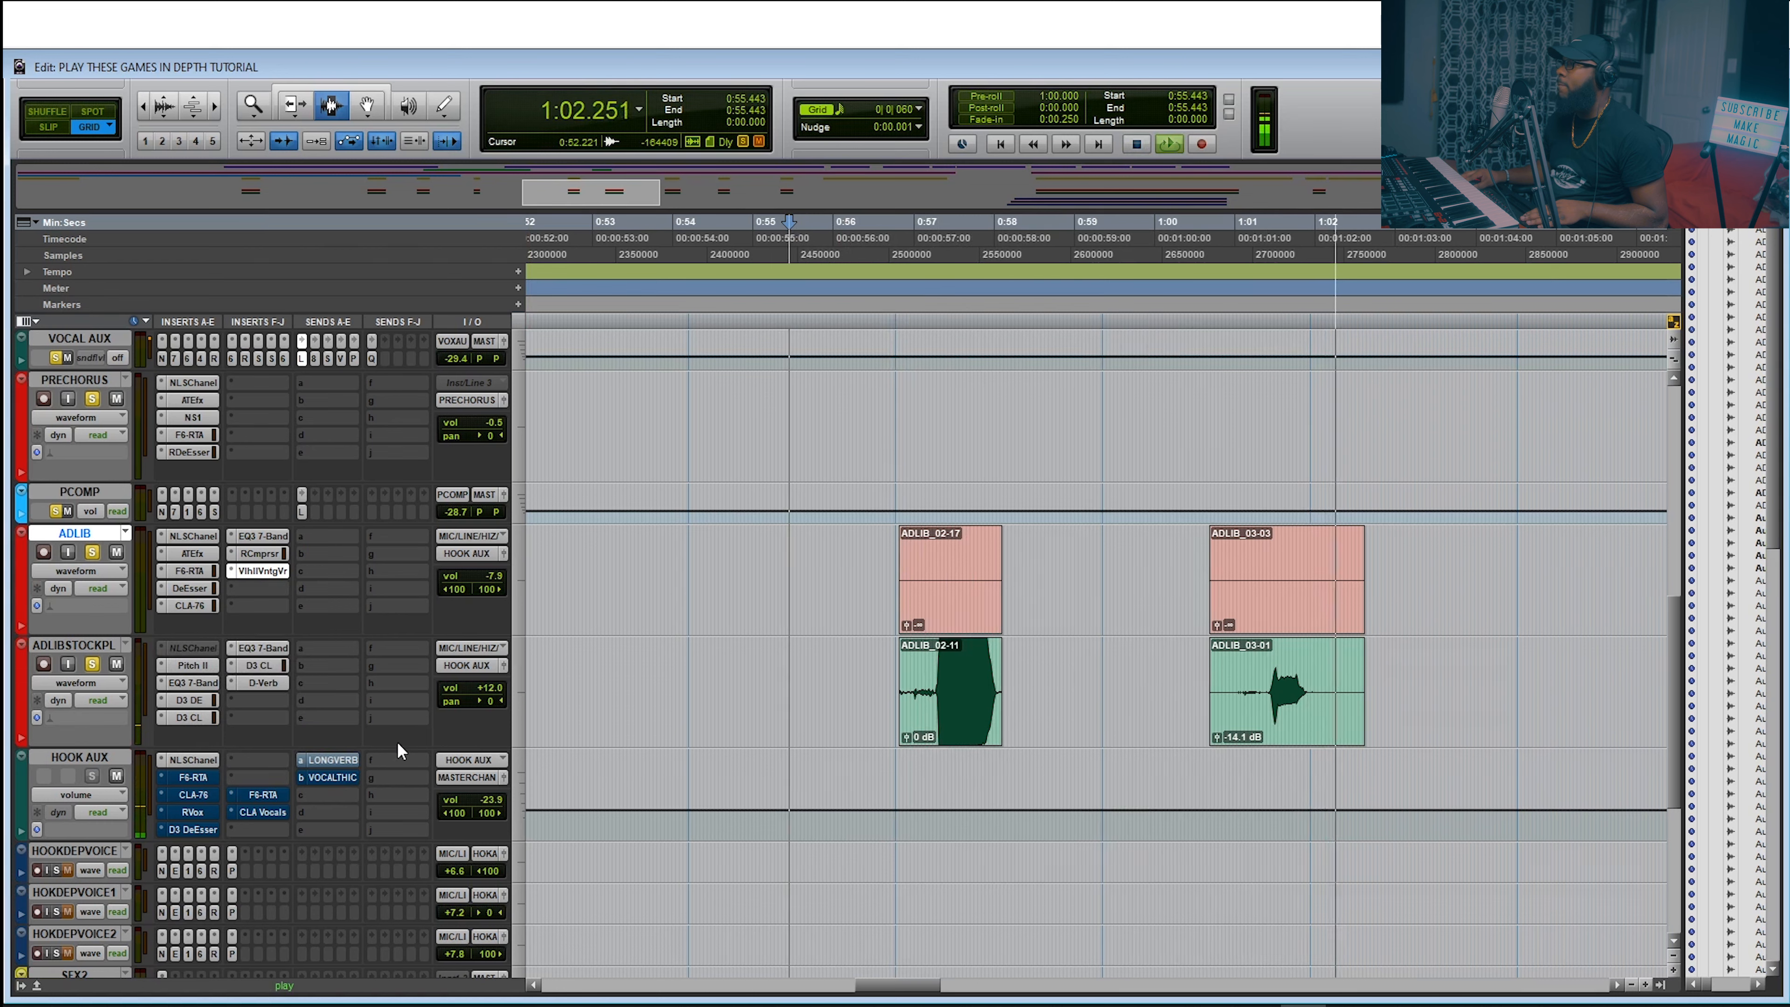
{"action": "key", "text": "space"}
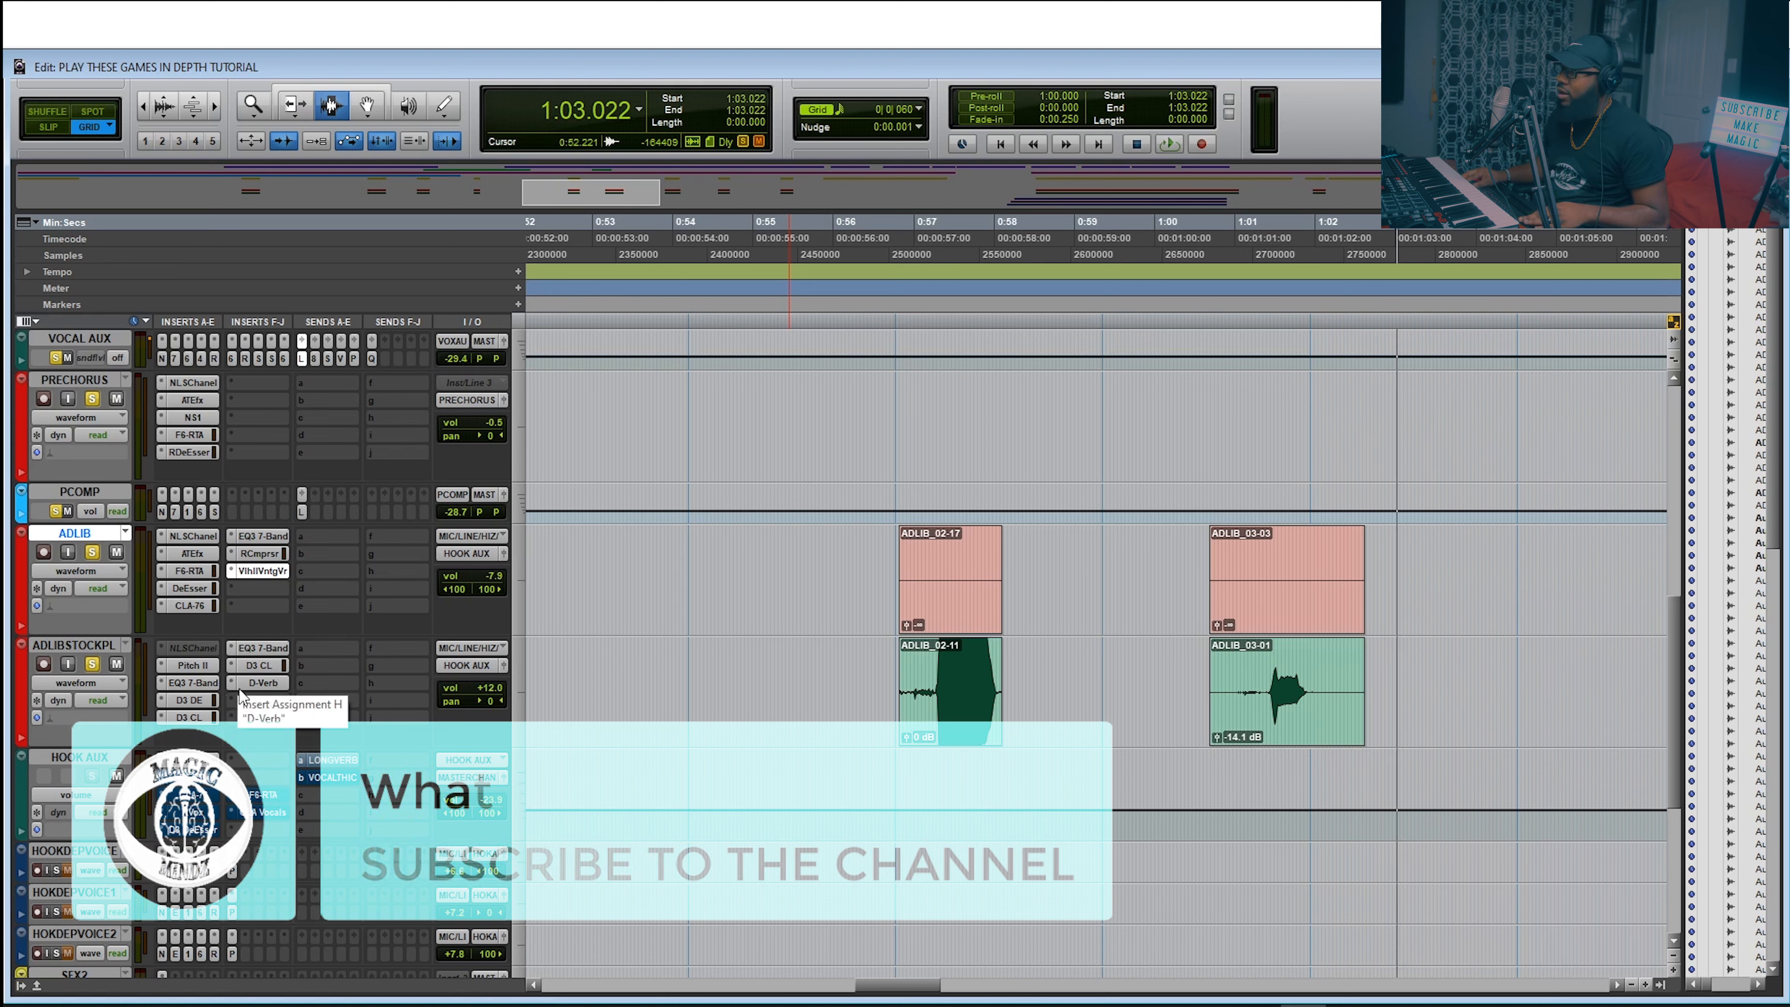
Examine the ADLIBSTOCKPL track's Pitch II and first EQ3 7-Band settings, briefly switching the high-pass section to notch mode and back
{"action": "left_click", "coordinate": [192, 665]}
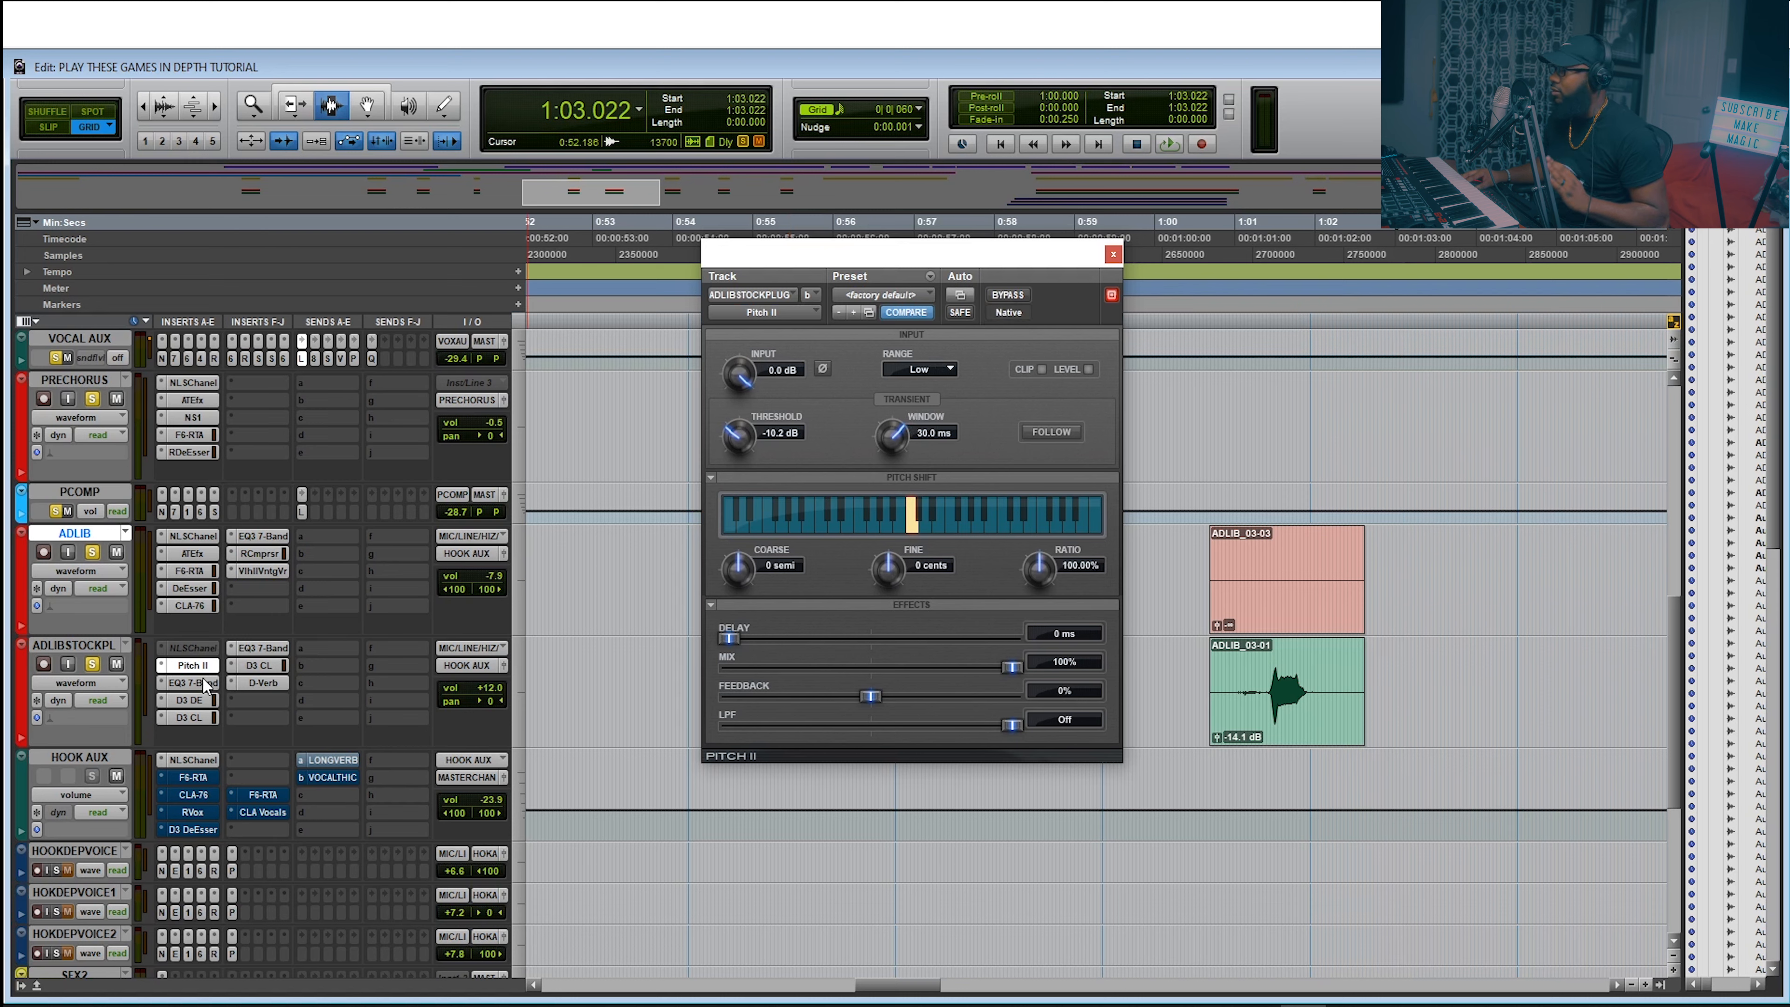
{"action": "left_click", "coordinate": [192, 684]}
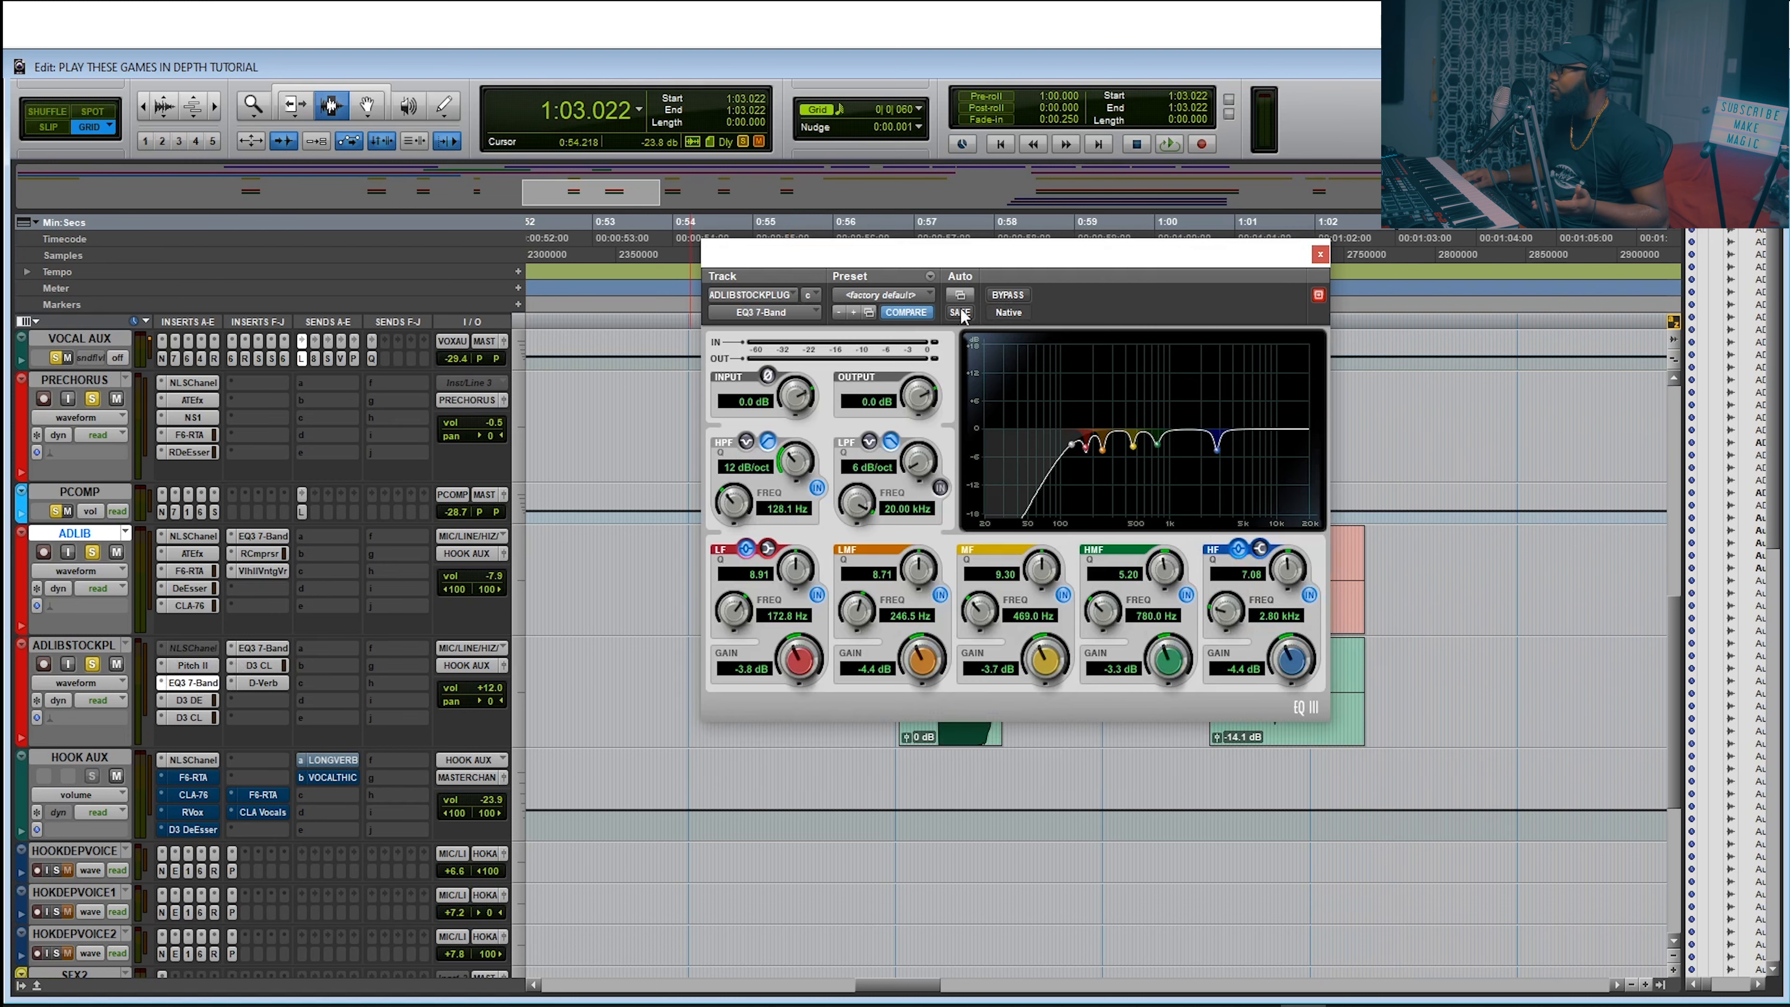
{"action": "left_click_drag", "start_coordinate": [983, 261], "coordinate": [777, 333]}
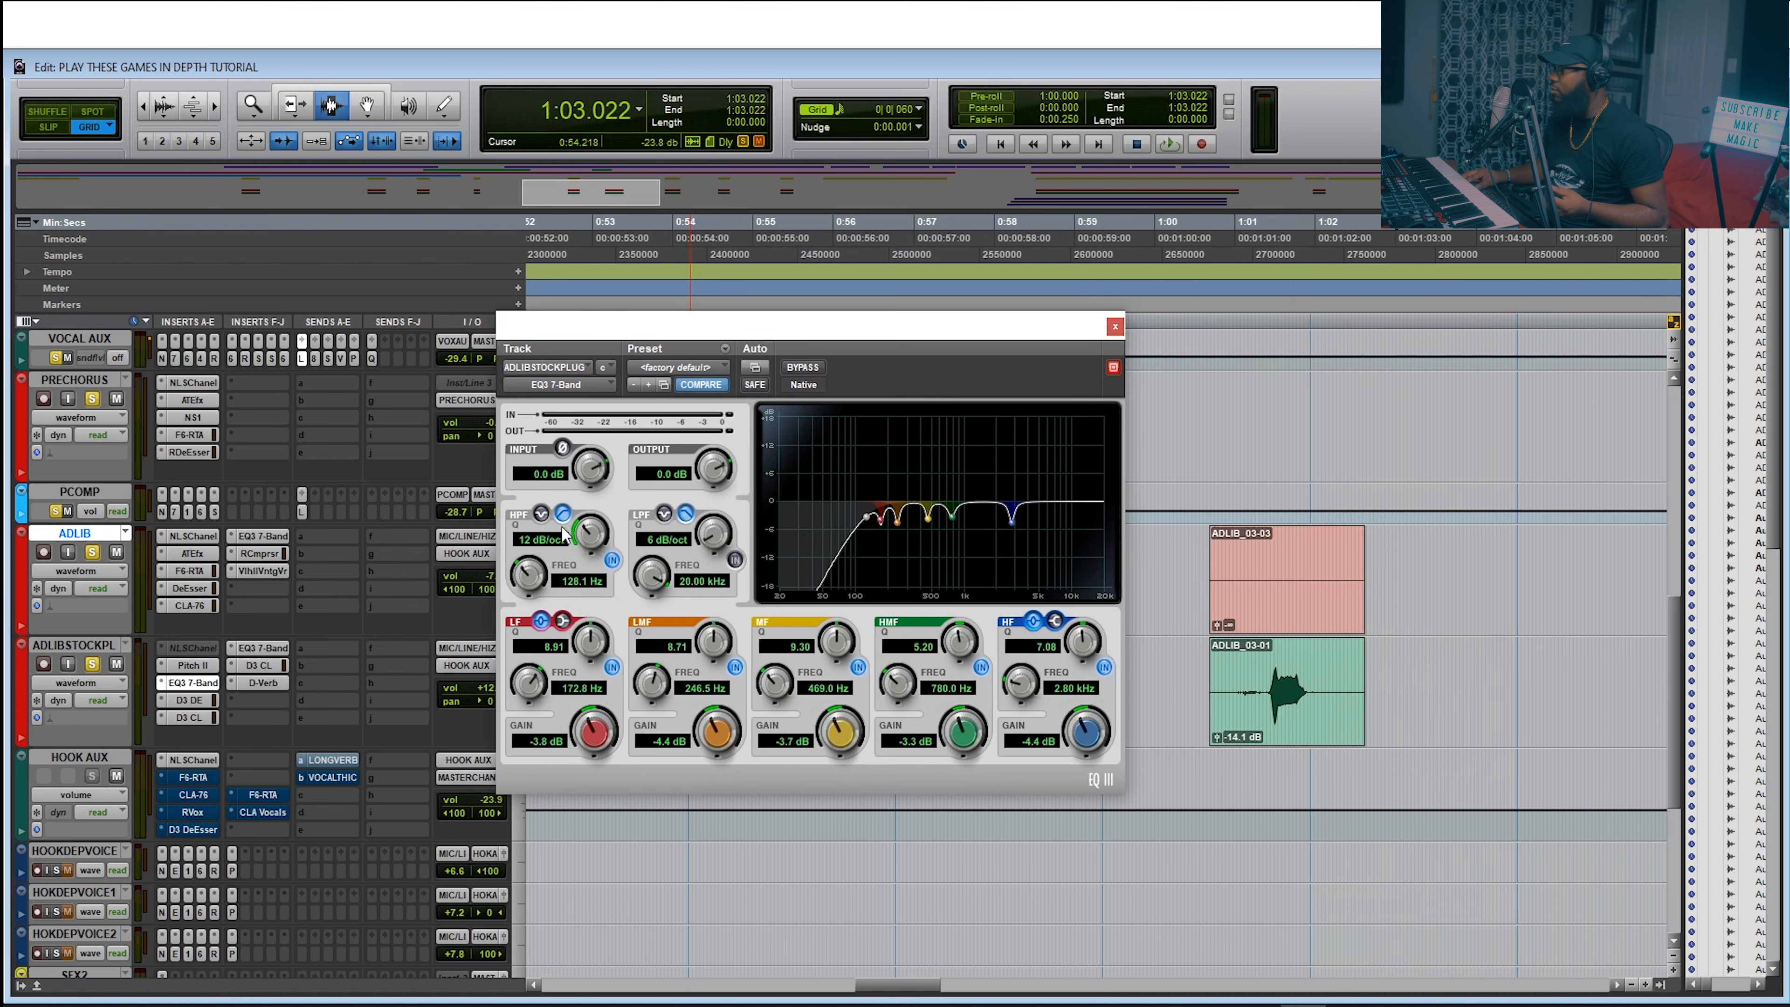
{"action": "left_click", "coordinate": [542, 515]}
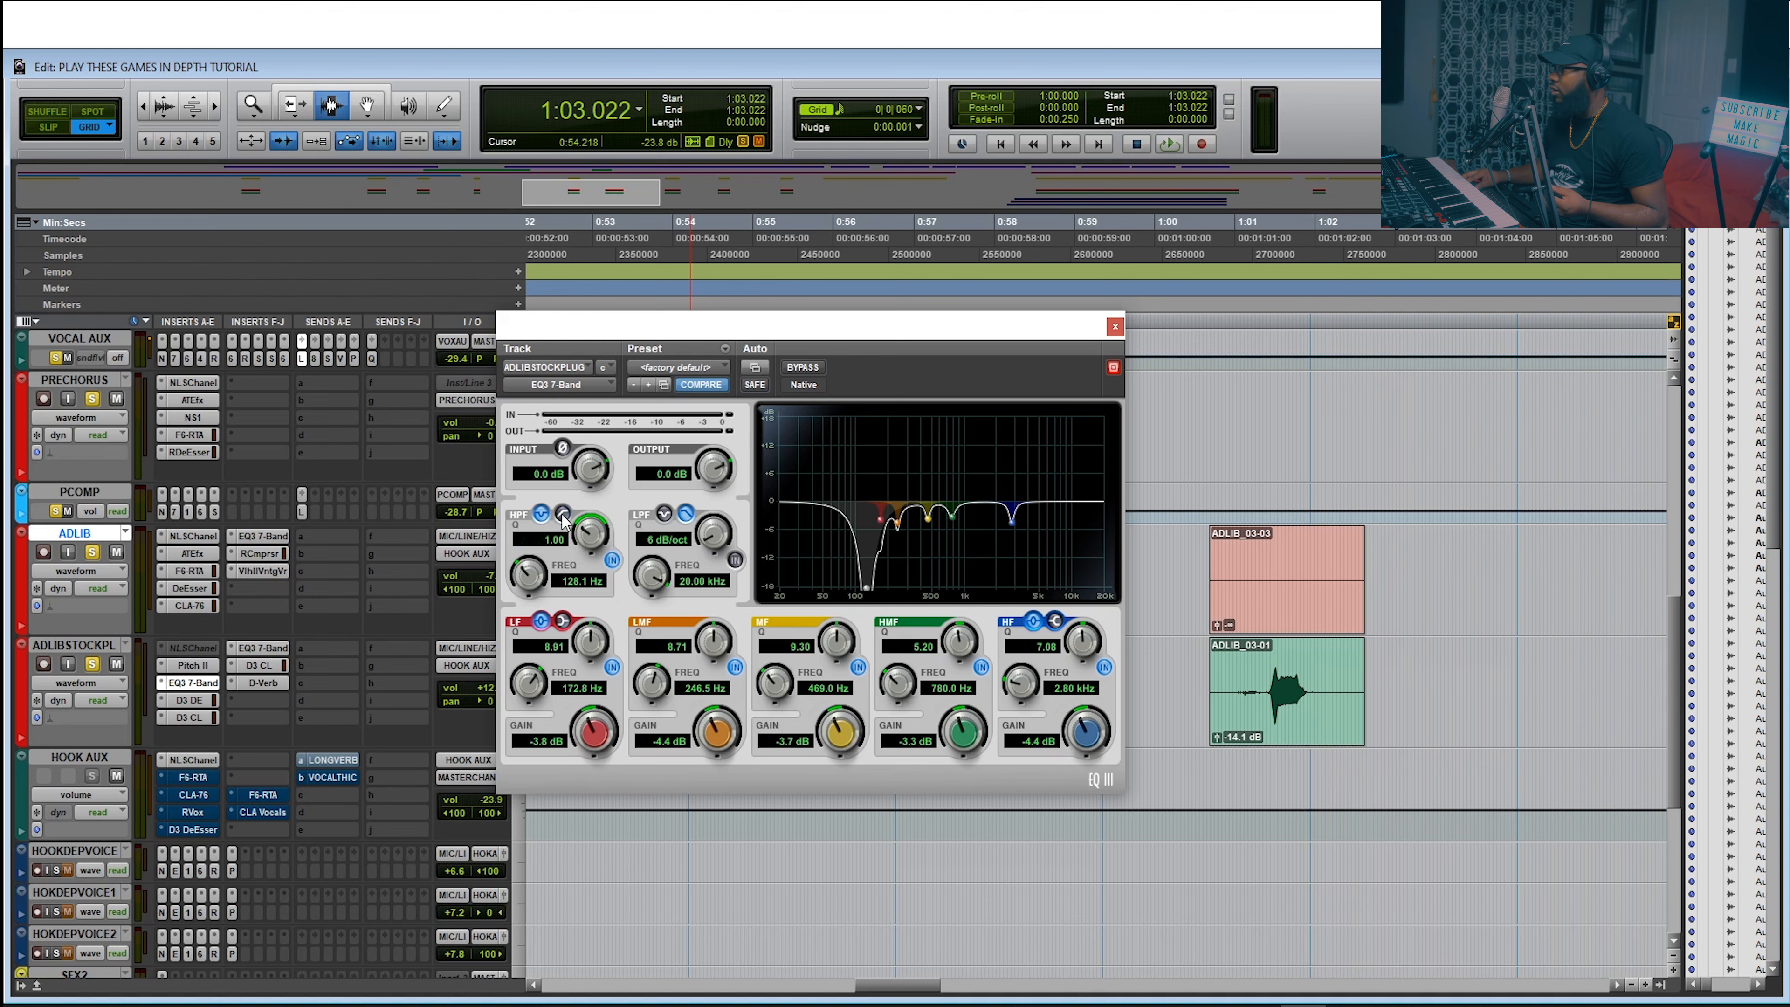
{"action": "left_click", "coordinate": [562, 514]}
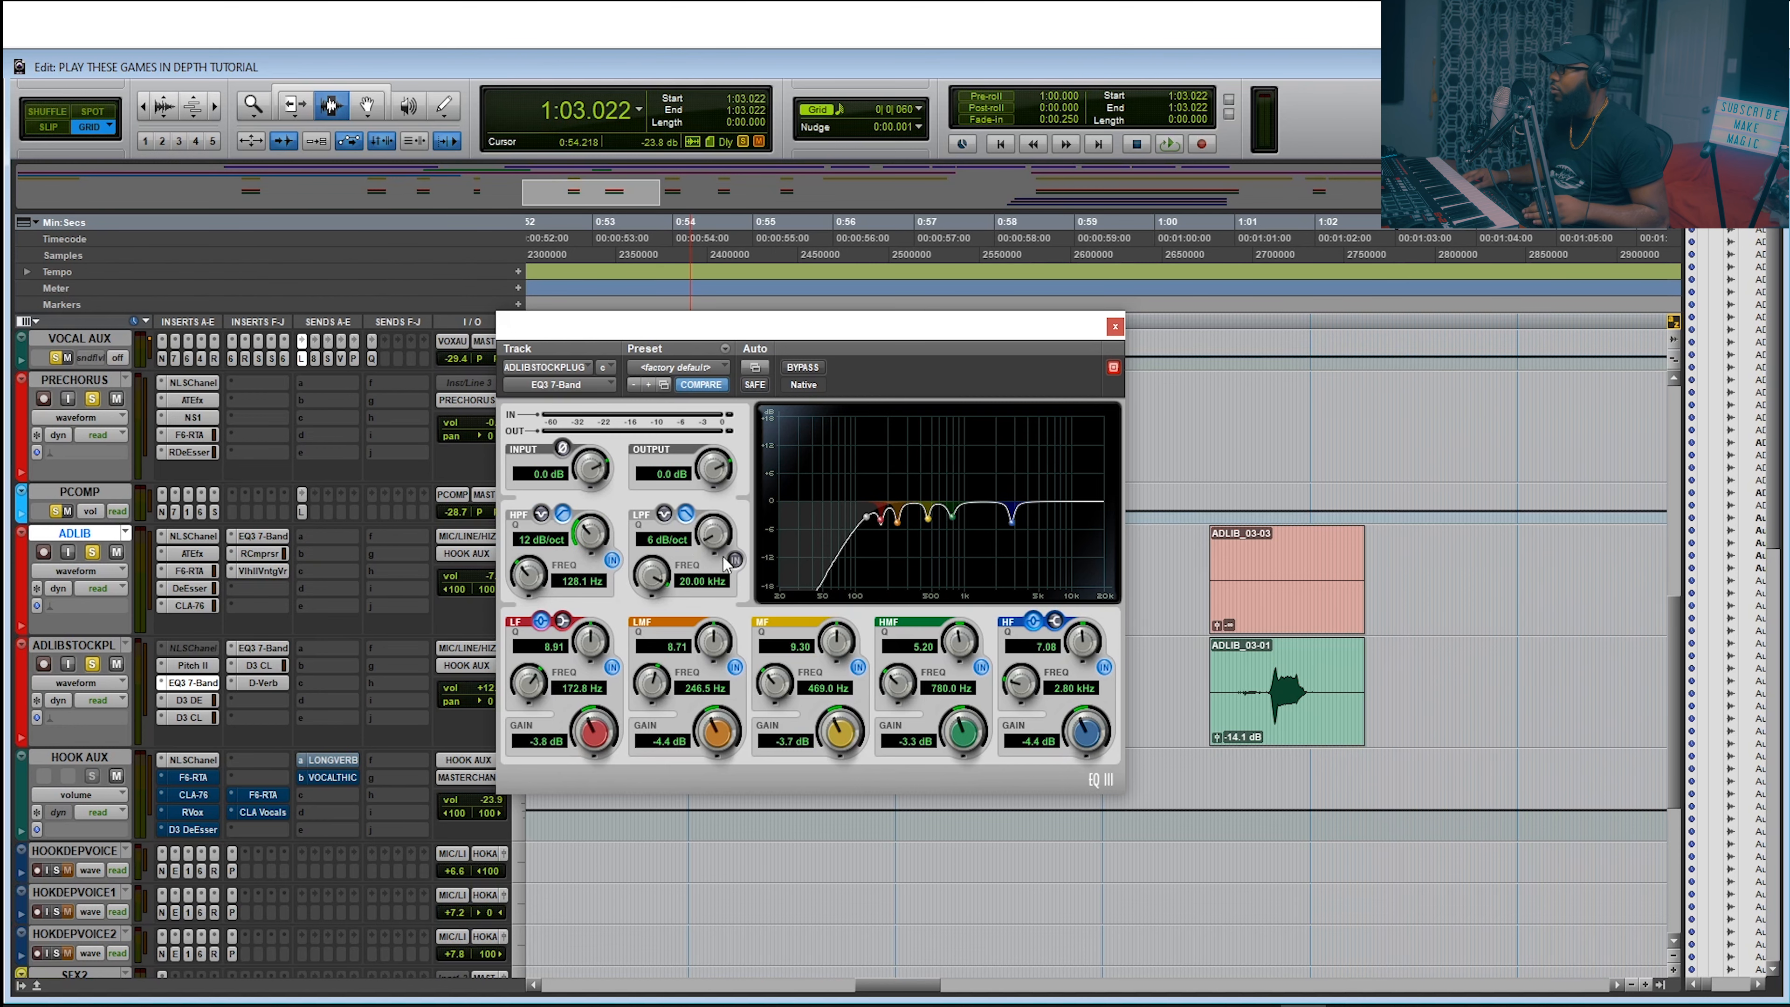
{"action": "left_click_drag", "start_coordinate": [564, 336], "coordinate": [762, 331]}
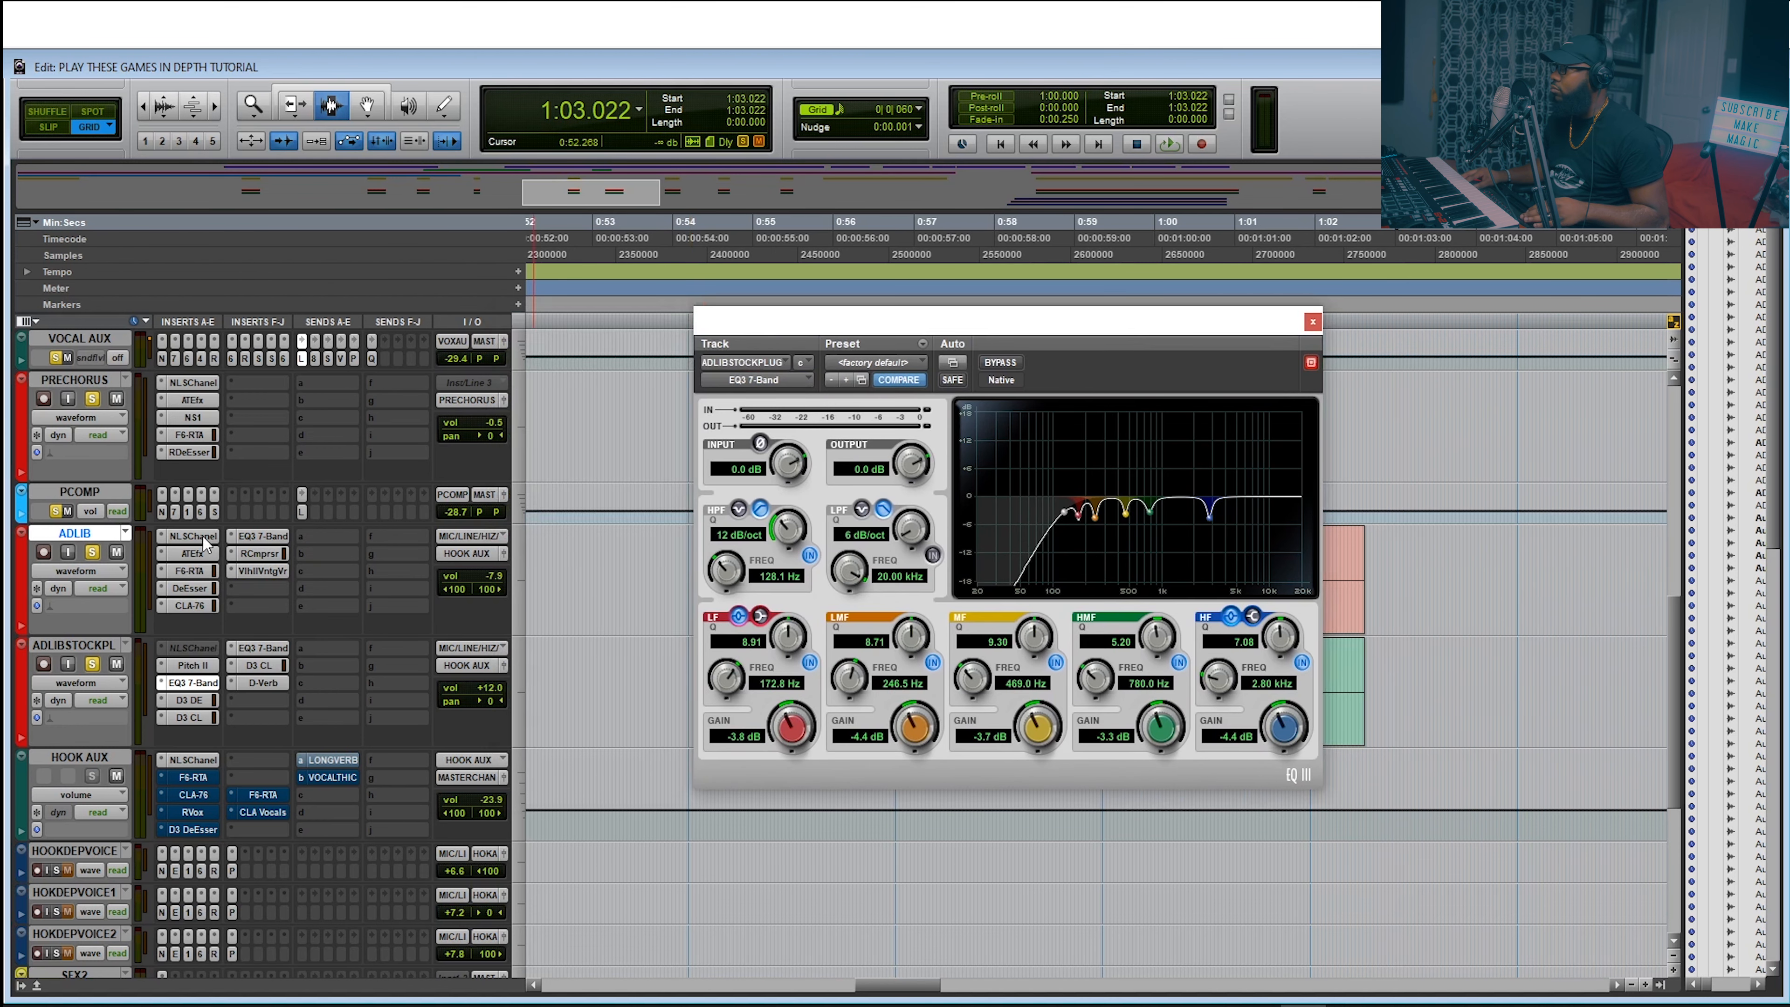
Examine the De-Esser settings and the first Compressor/Limiter settings on the ADLIBSTOCKPL track
{"action": "left_click", "coordinate": [190, 699]}
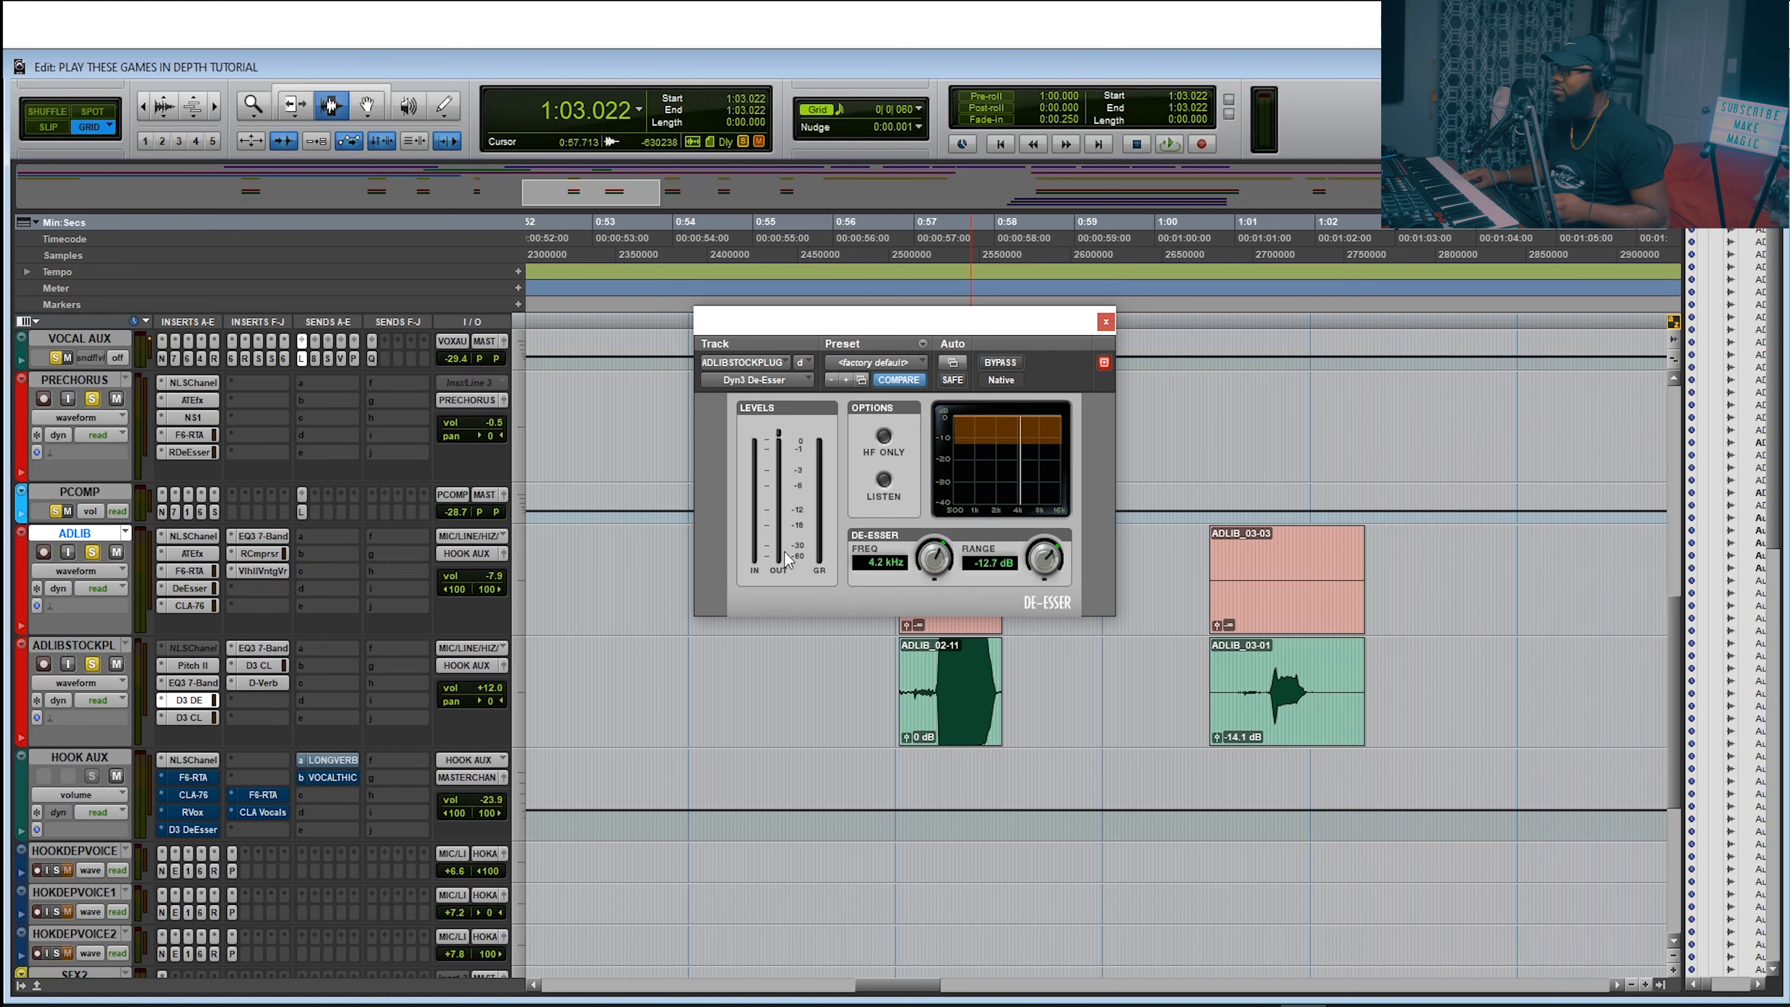
{"action": "left_click", "coordinate": [191, 718]}
{"action": "left_click_drag", "start_coordinate": [896, 336], "coordinate": [773, 311]}
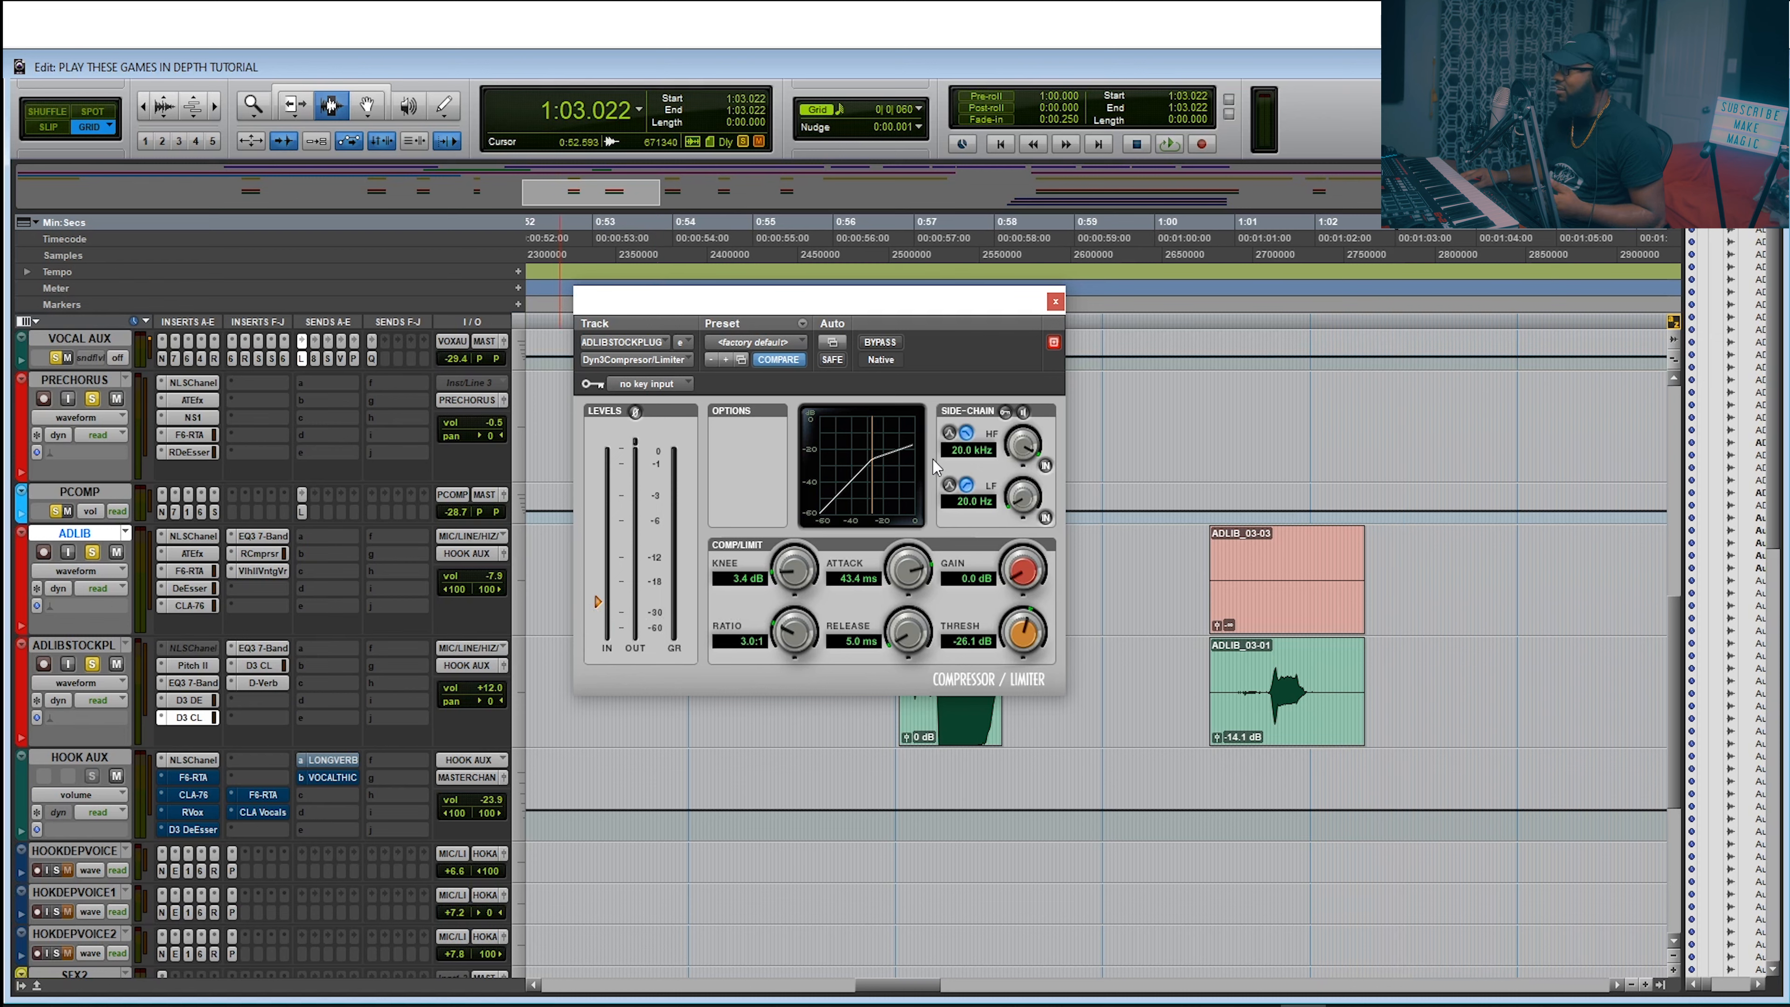
{"action": "left_click_drag", "start_coordinate": [793, 308], "coordinate": [833, 272]}
Examine the ADLIBSTOCKPL track's second EQ3 7-Band, second Compressor/Limiter and D-Verb settings
{"action": "left_click", "coordinate": [262, 647]}
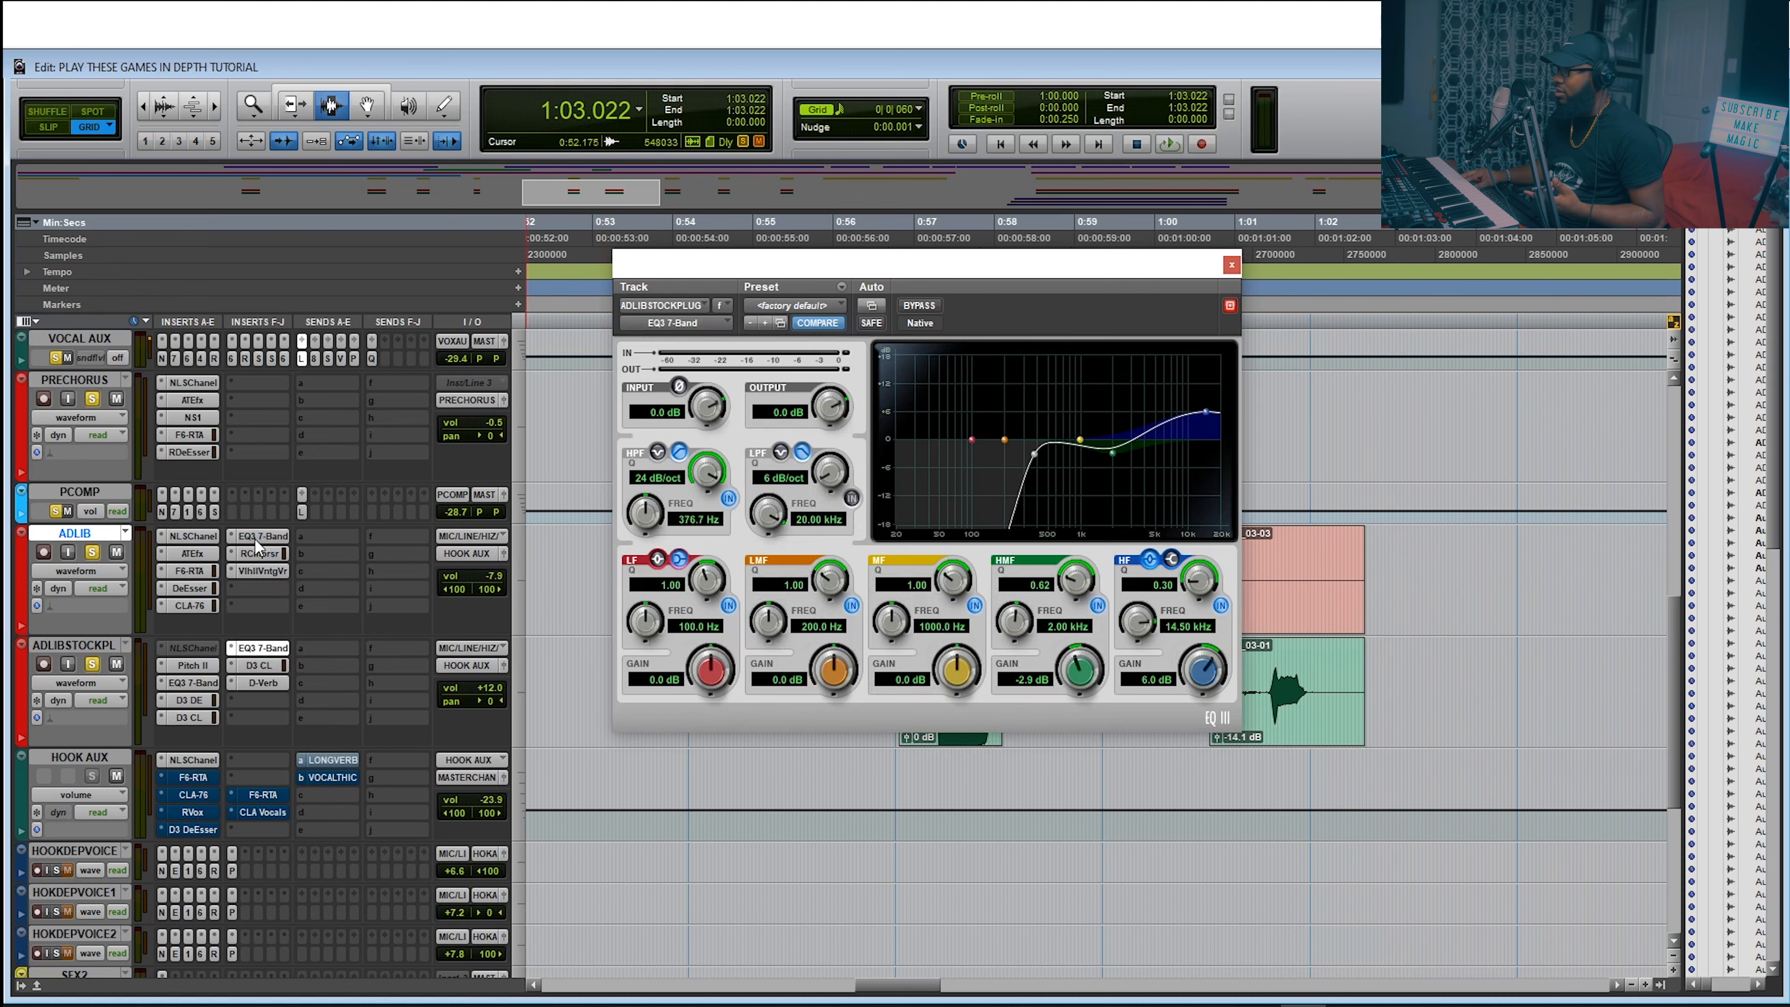
{"action": "left_click", "coordinate": [261, 666]}
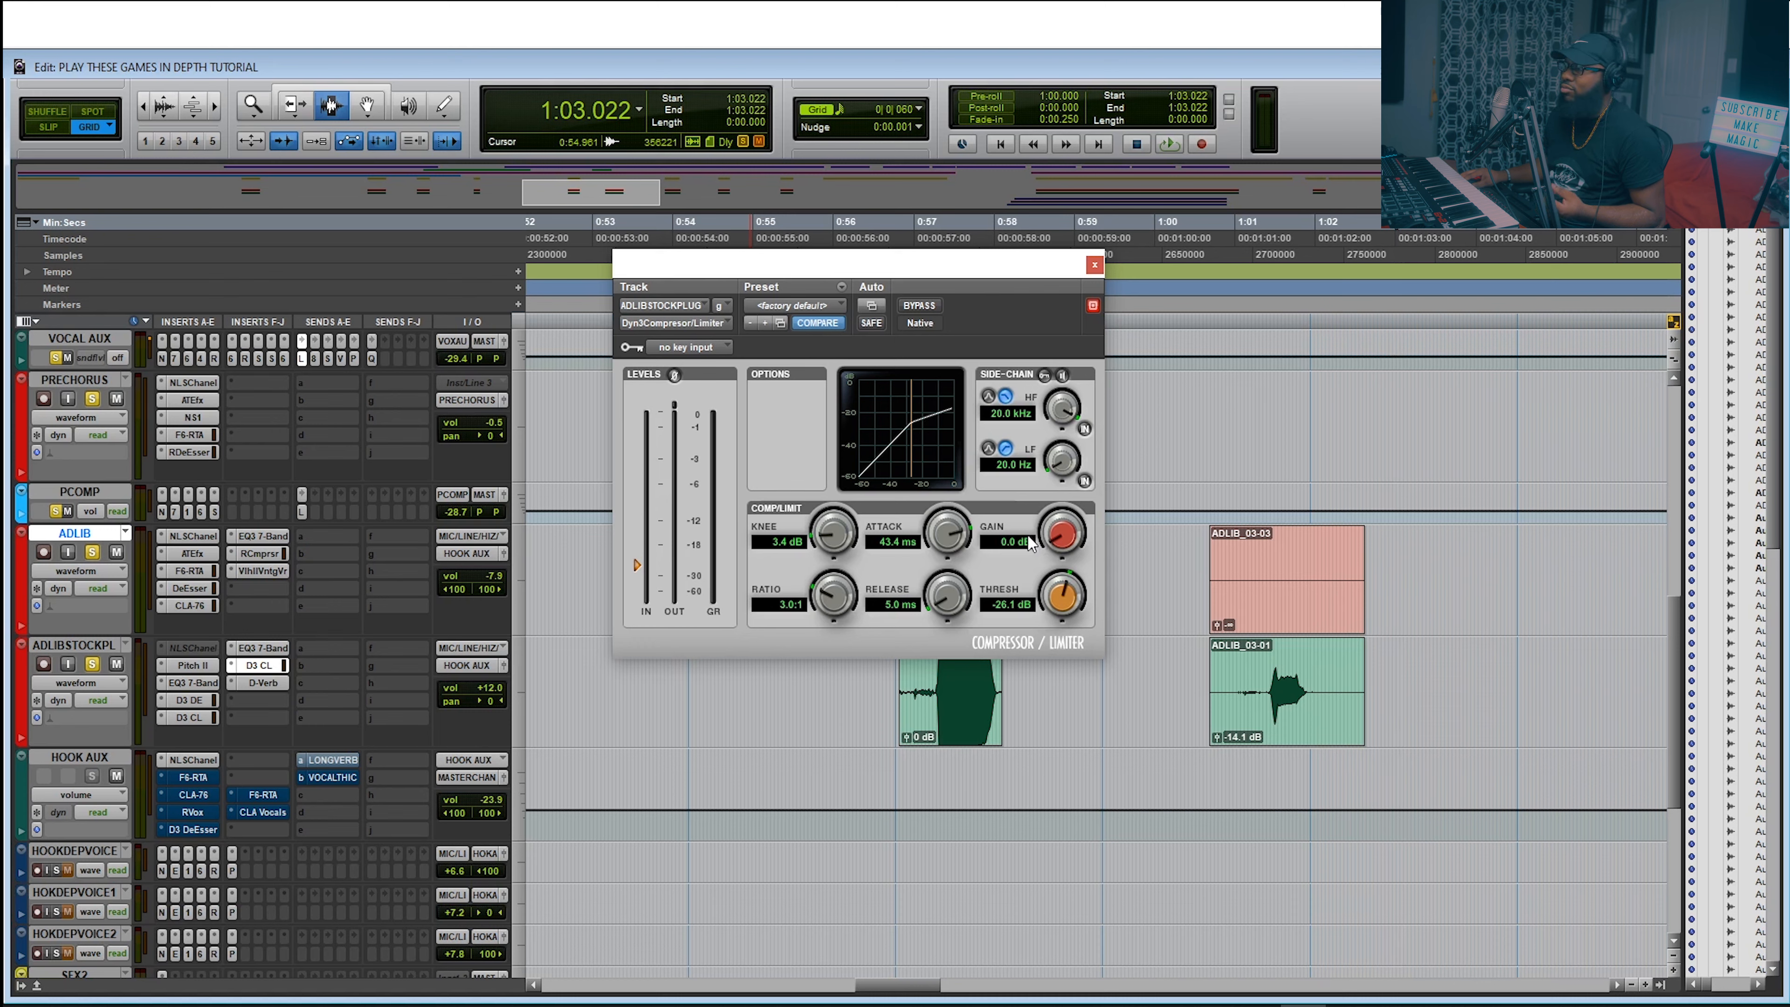
{"action": "left_click", "coordinate": [262, 682]}
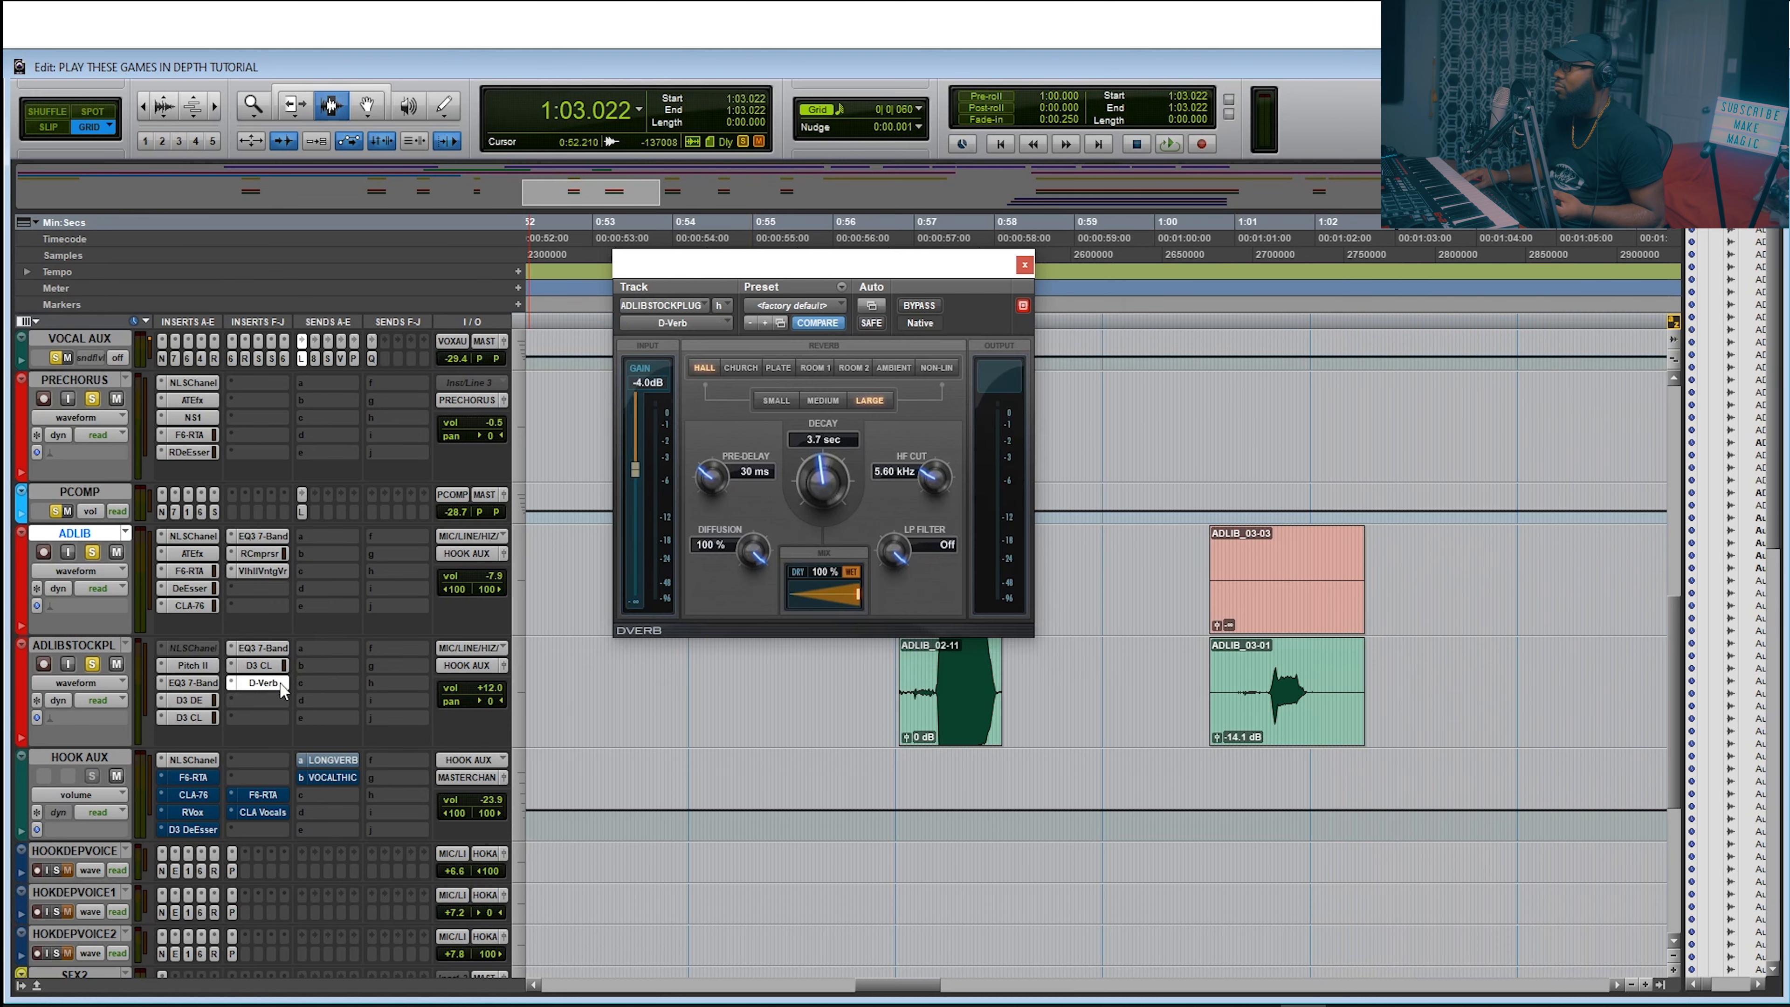
{"action": "left_click_drag", "start_coordinate": [747, 275], "coordinate": [639, 331]}
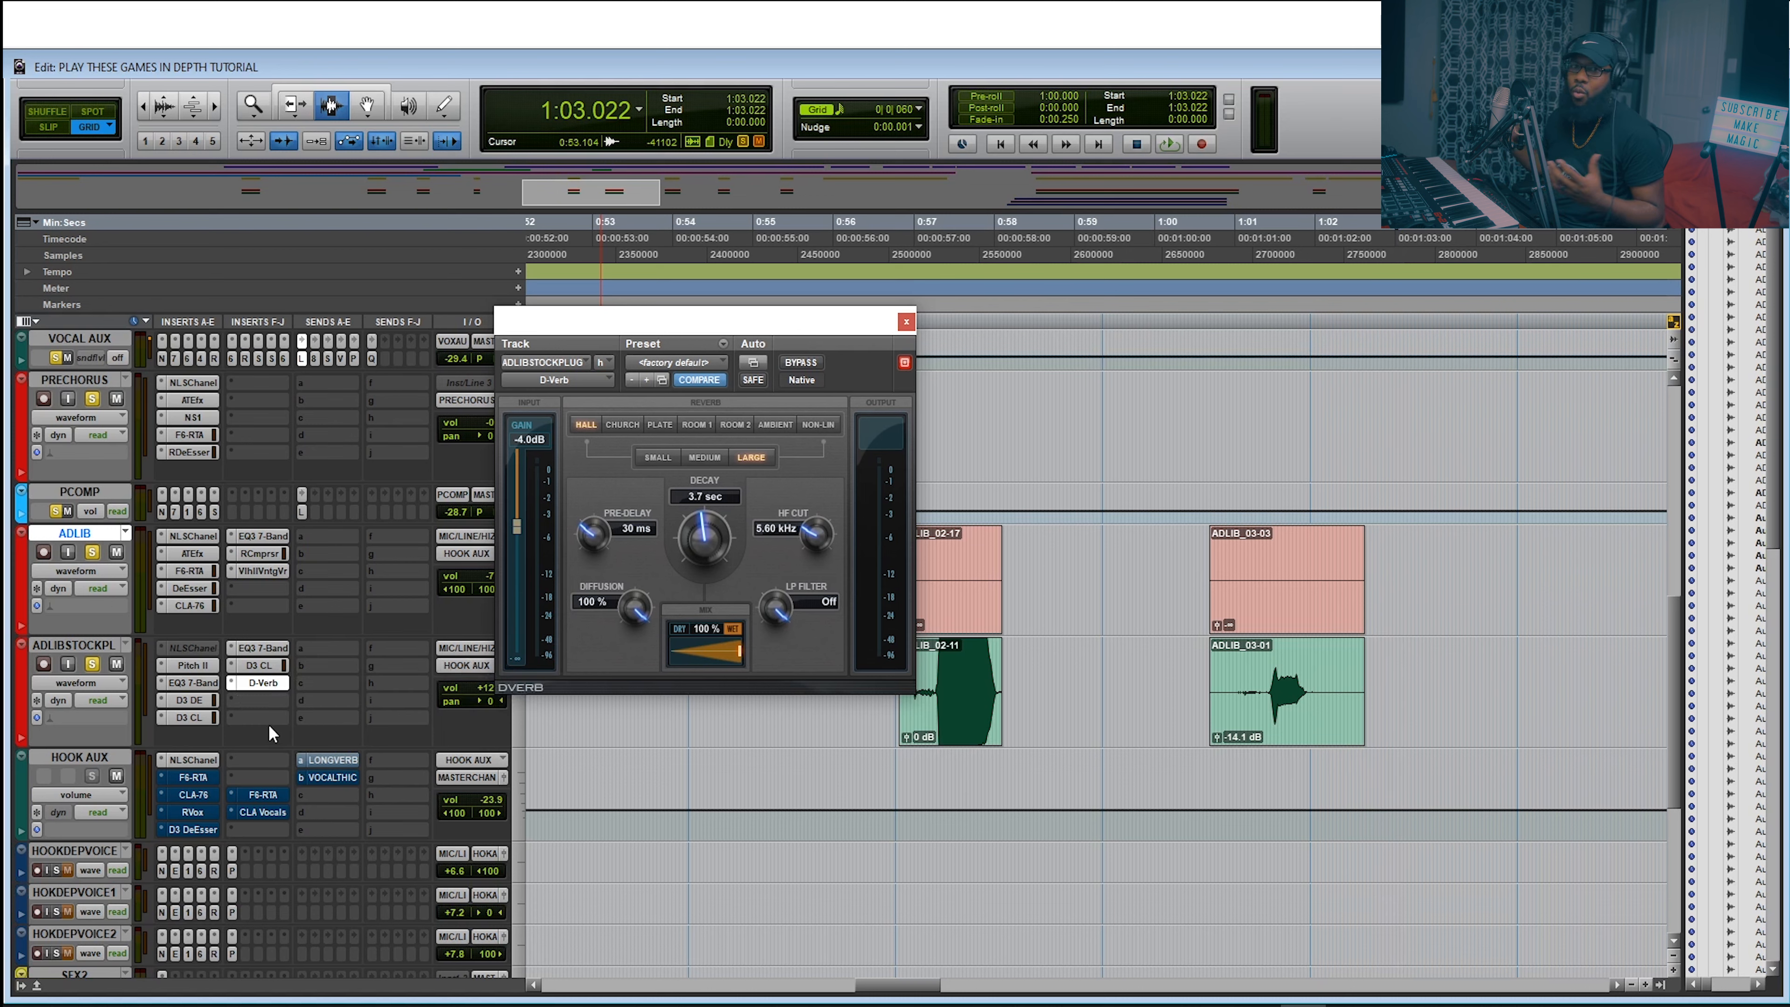
Take the HOOK AUX track's first F6-RTA, CLA-76, RVox and D3 DeEsser inserts out of bypass
{"action": "right_click", "coordinate": [193, 778]}
{"action": "left_click", "coordinate": [220, 783]}
{"action": "right_click", "coordinate": [196, 799]}
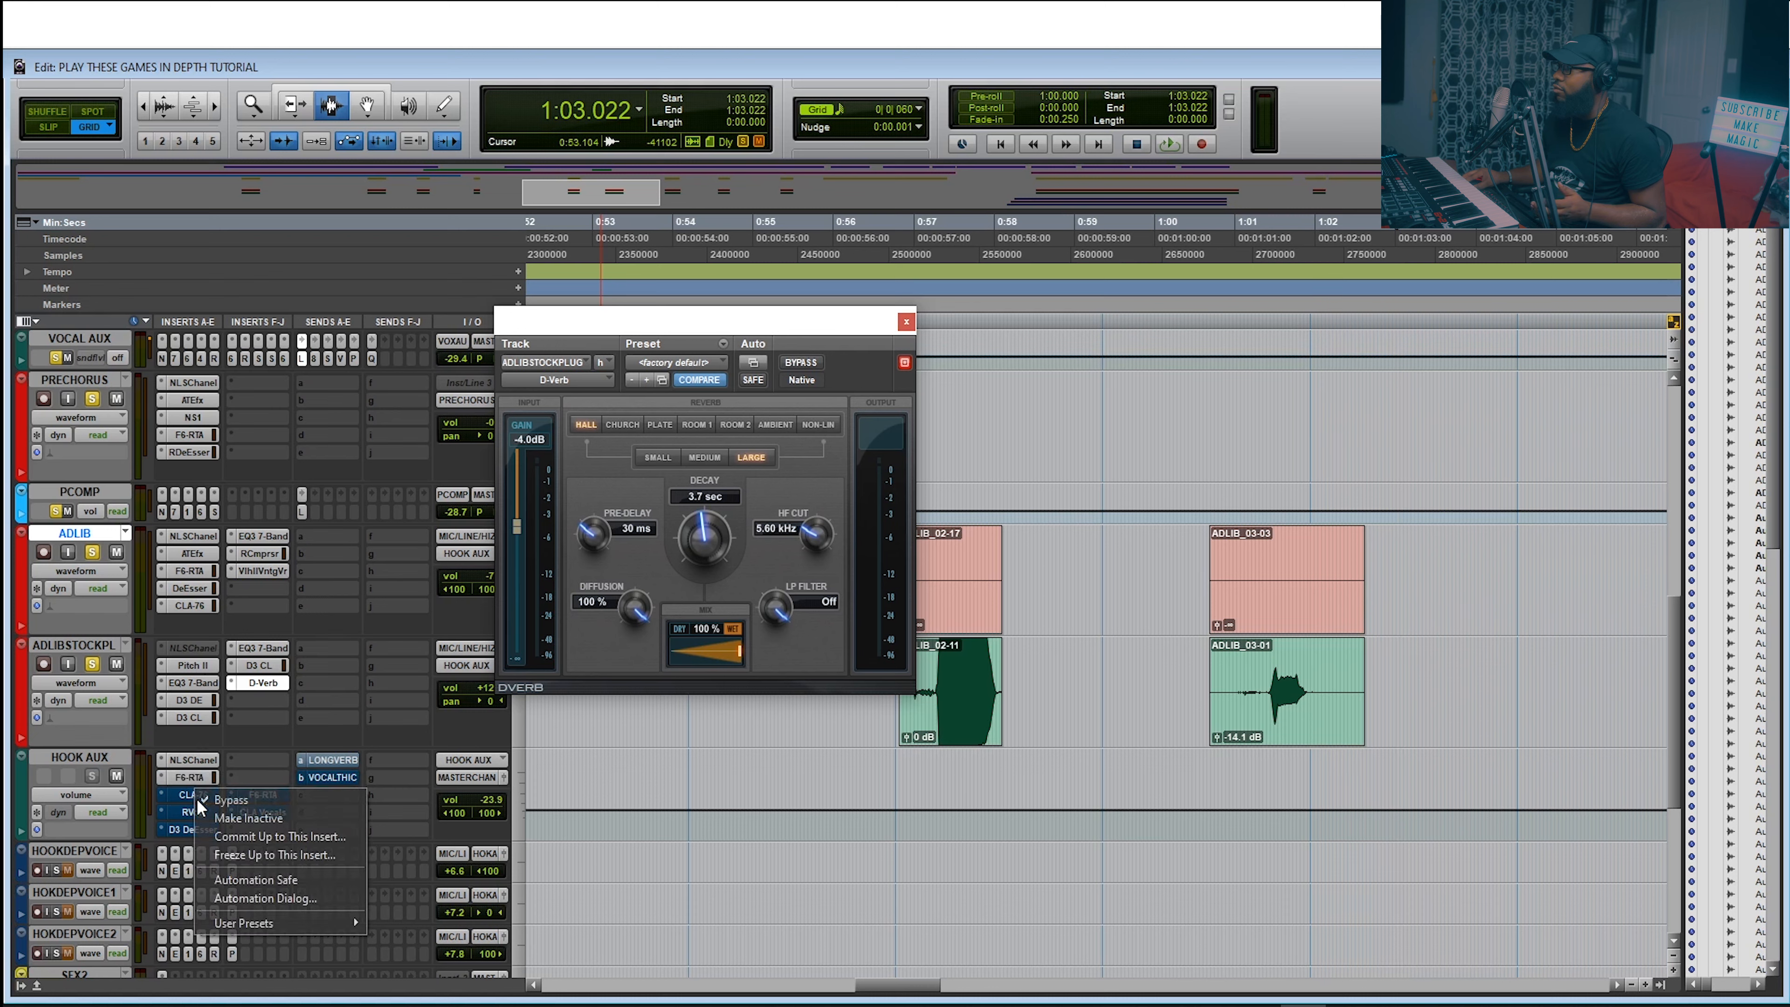
{"action": "left_click", "coordinate": [218, 803]}
{"action": "right_click", "coordinate": [203, 817]}
{"action": "left_click", "coordinate": [207, 818]}
{"action": "right_click", "coordinate": [196, 831]}
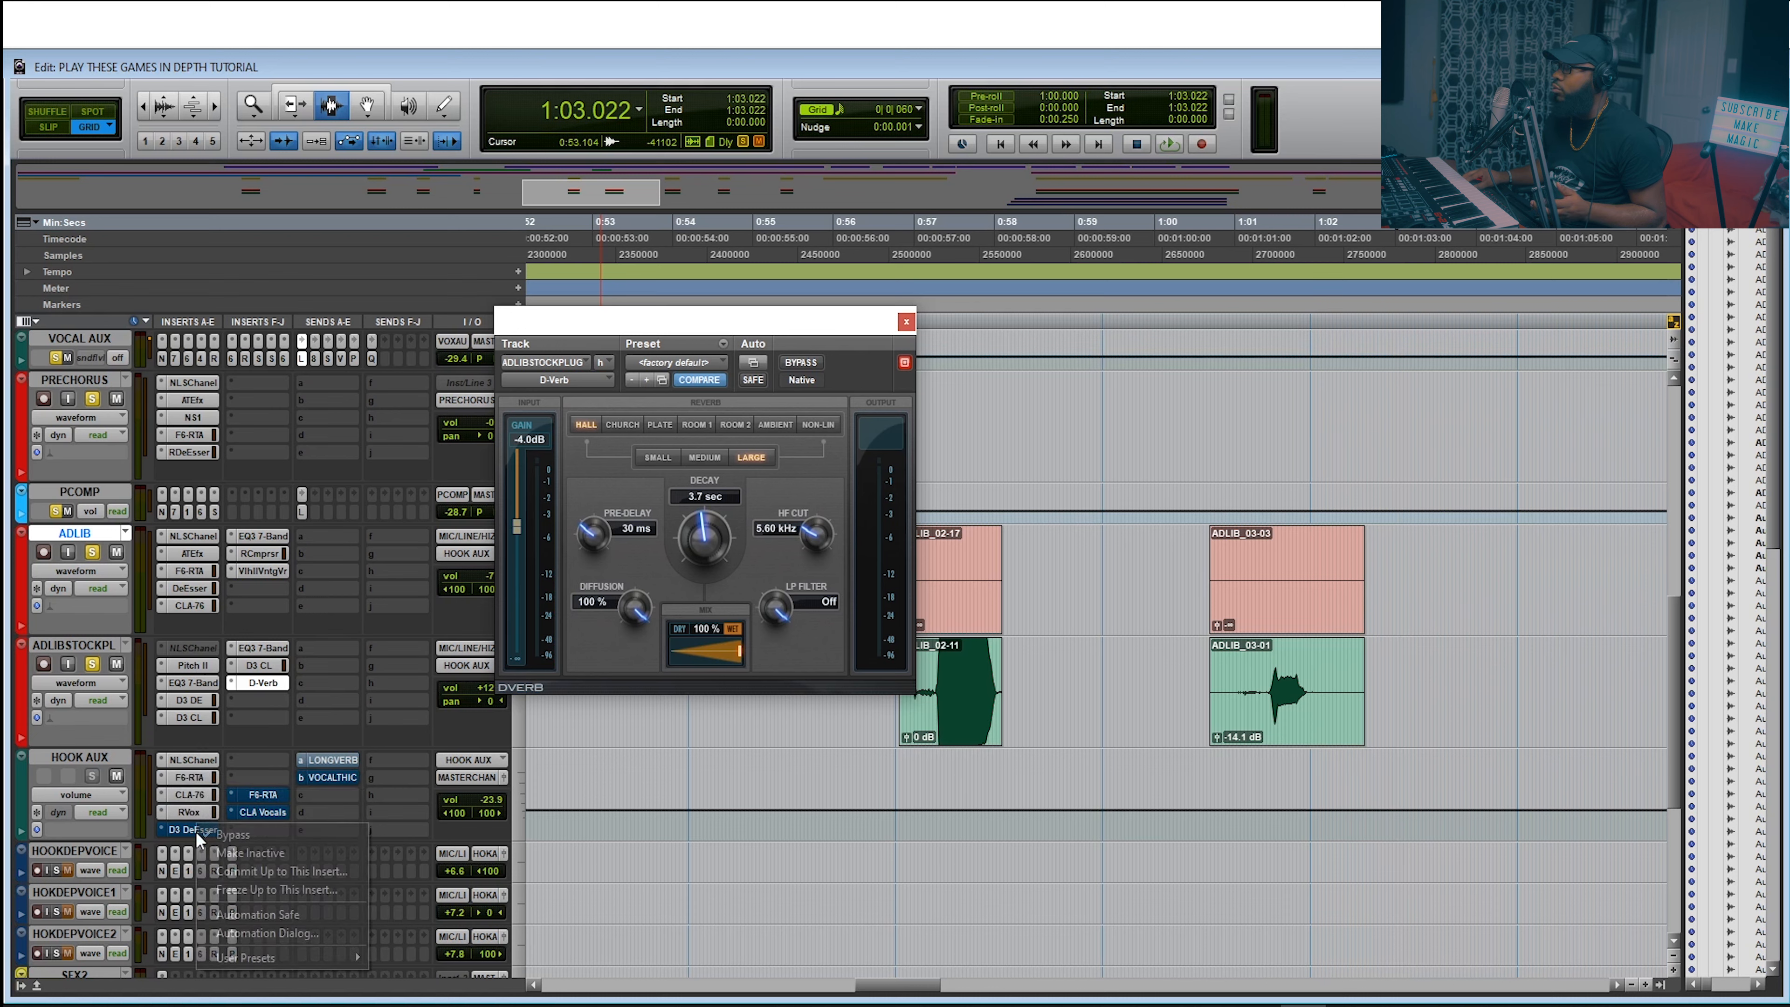
{"action": "left_click", "coordinate": [253, 834]}
Take HOOK AUX's second F6-RTA and CLA Vocals inserts out of bypass and unmute its LONGVERB and VOCAL THICKENER sends
{"action": "right_click", "coordinate": [264, 797]}
{"action": "left_click", "coordinate": [278, 803]}
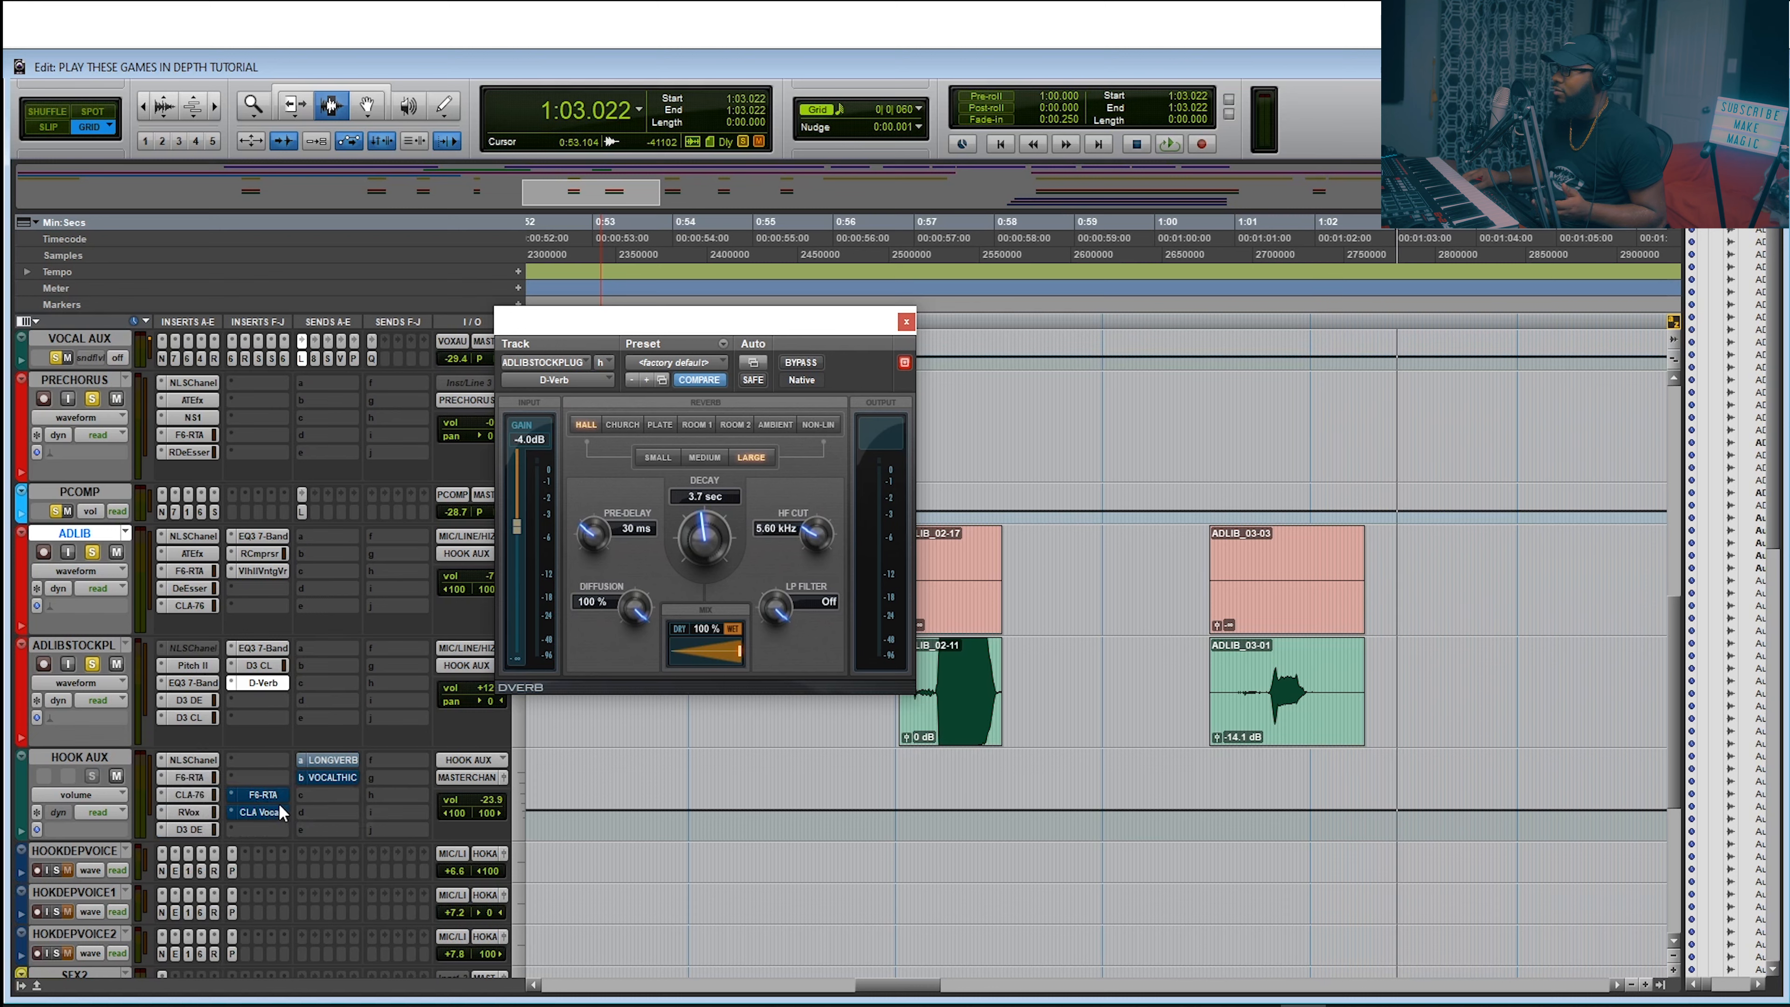
{"action": "right_click", "coordinate": [273, 804]}
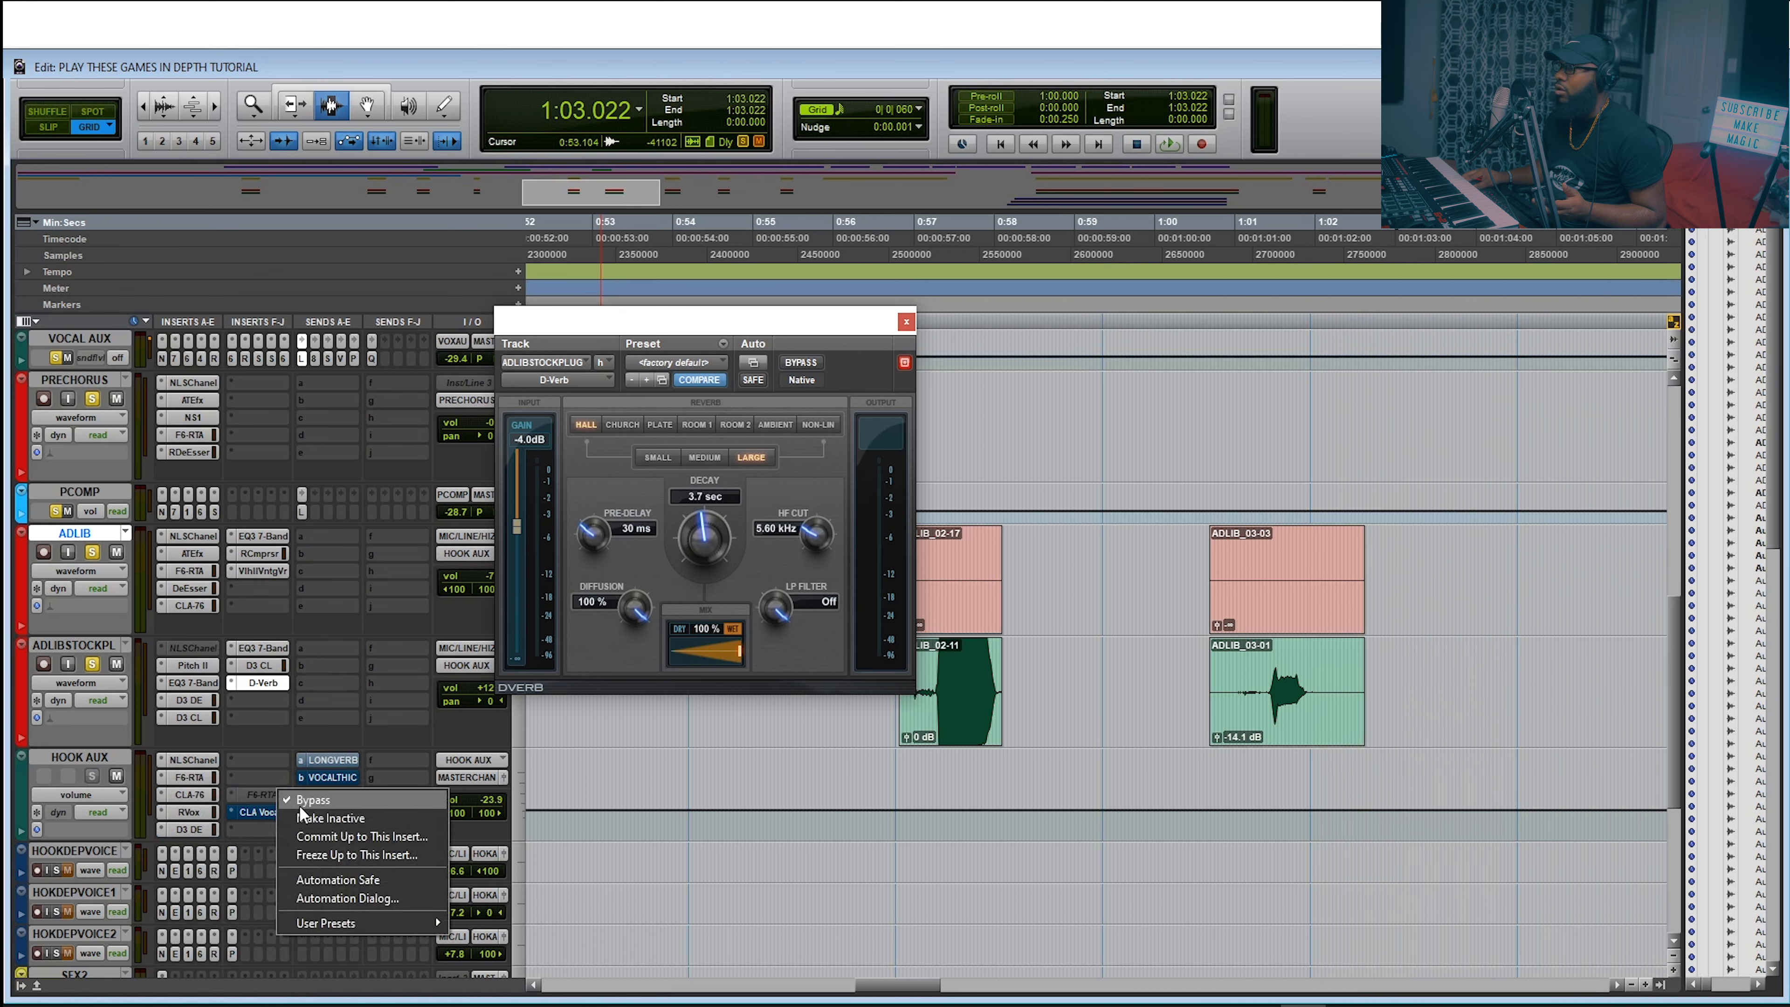
{"action": "left_click", "coordinate": [296, 807]}
{"action": "right_click", "coordinate": [264, 795]}
{"action": "left_click", "coordinate": [312, 812]}
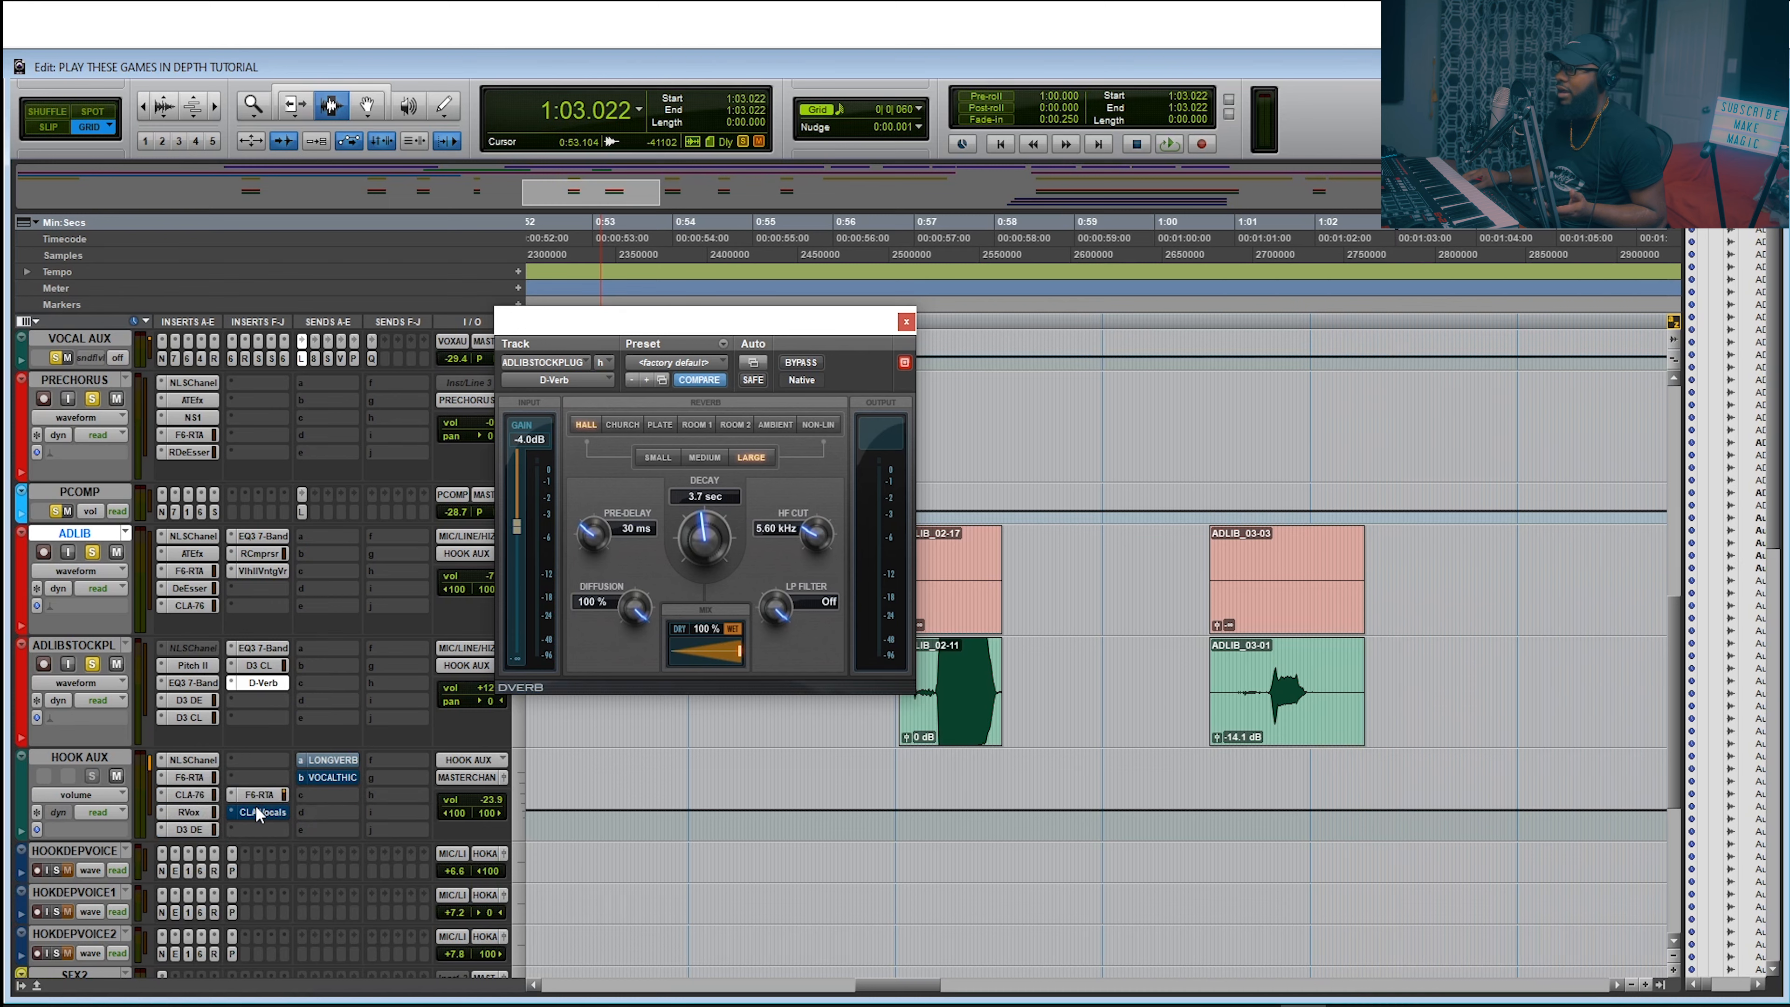
{"action": "right_click", "coordinate": [256, 808]}
{"action": "left_click", "coordinate": [284, 815]}
{"action": "right_click", "coordinate": [328, 777]}
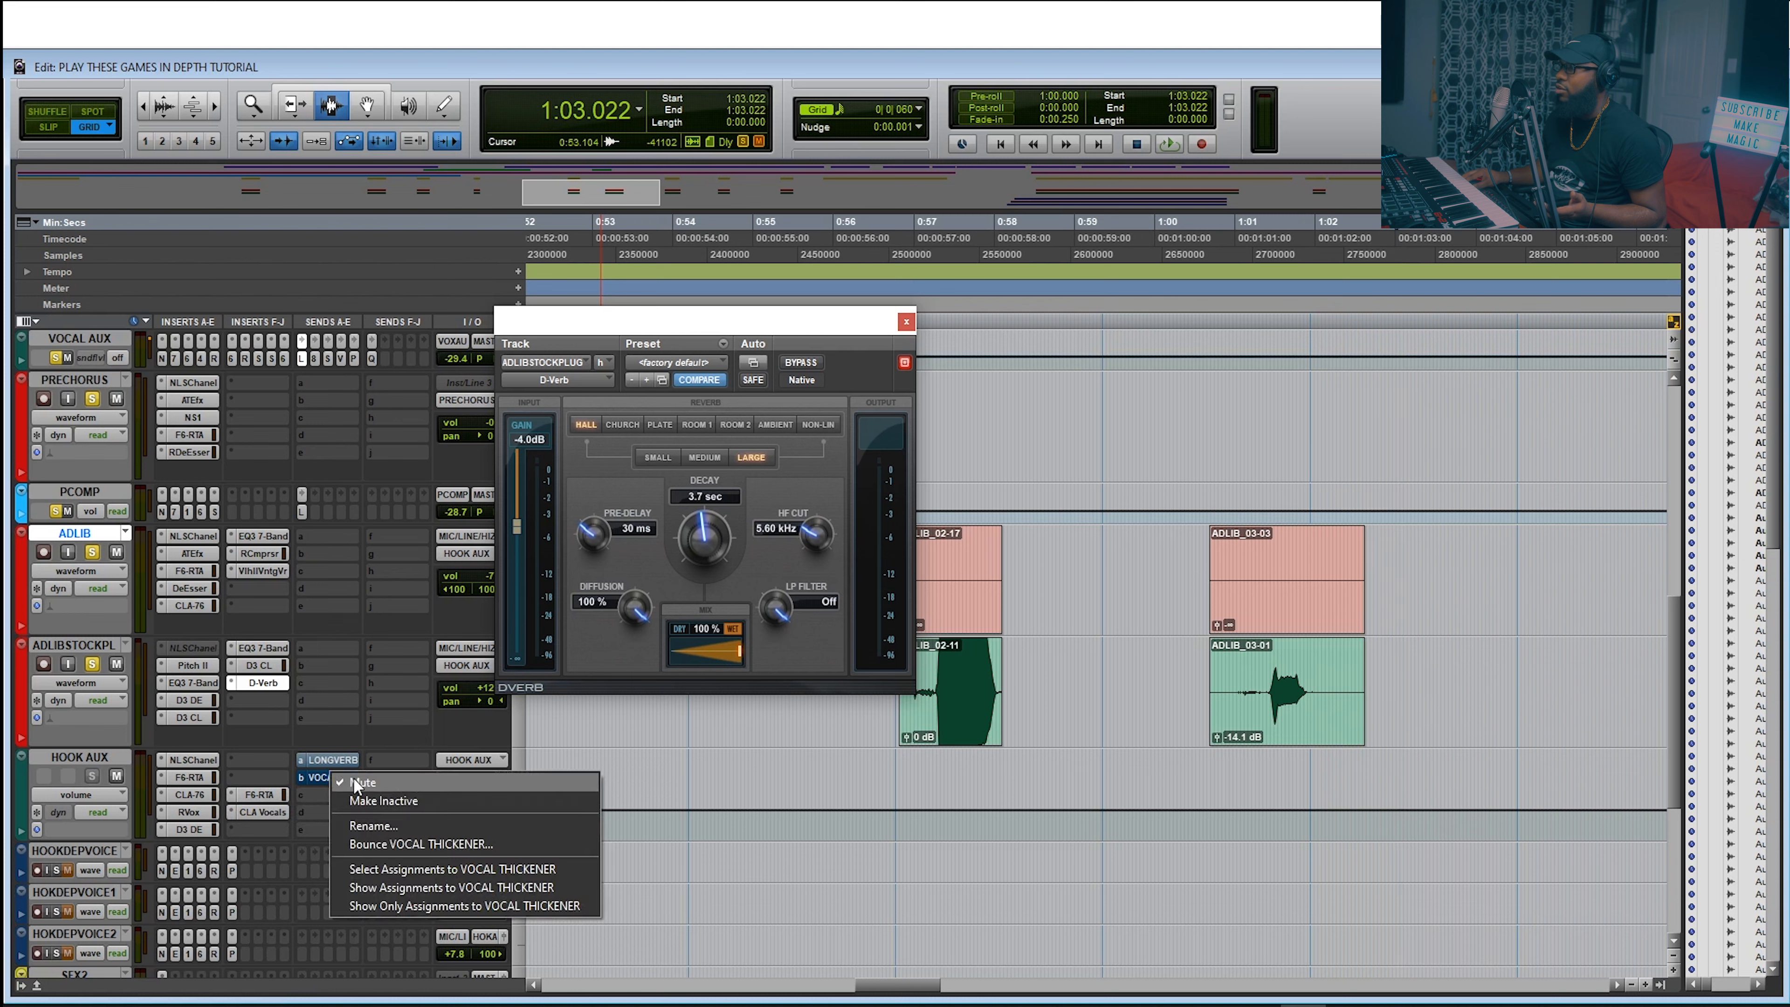
{"action": "left_click", "coordinate": [354, 781]}
Play the soloed stock-plug-in ad-libs from about 0:55 with the HOOK AUX processing active
{"action": "left_click", "coordinate": [727, 251]}
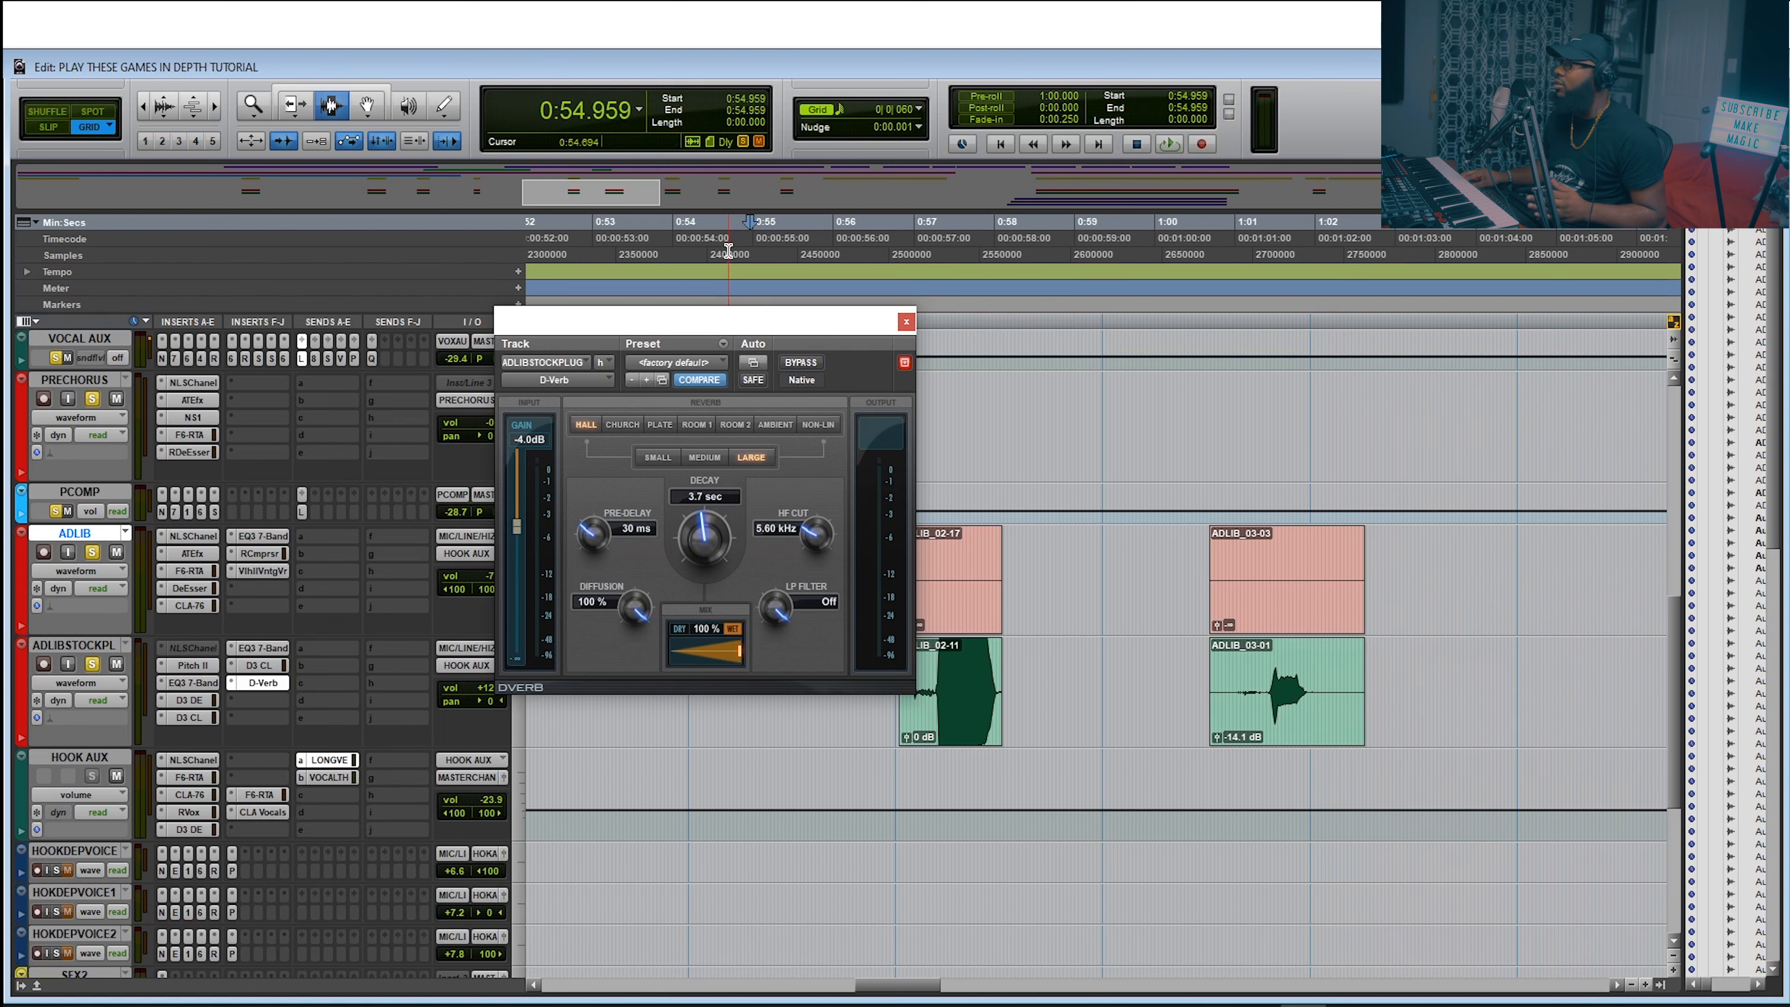
{"action": "key", "text": "space"}
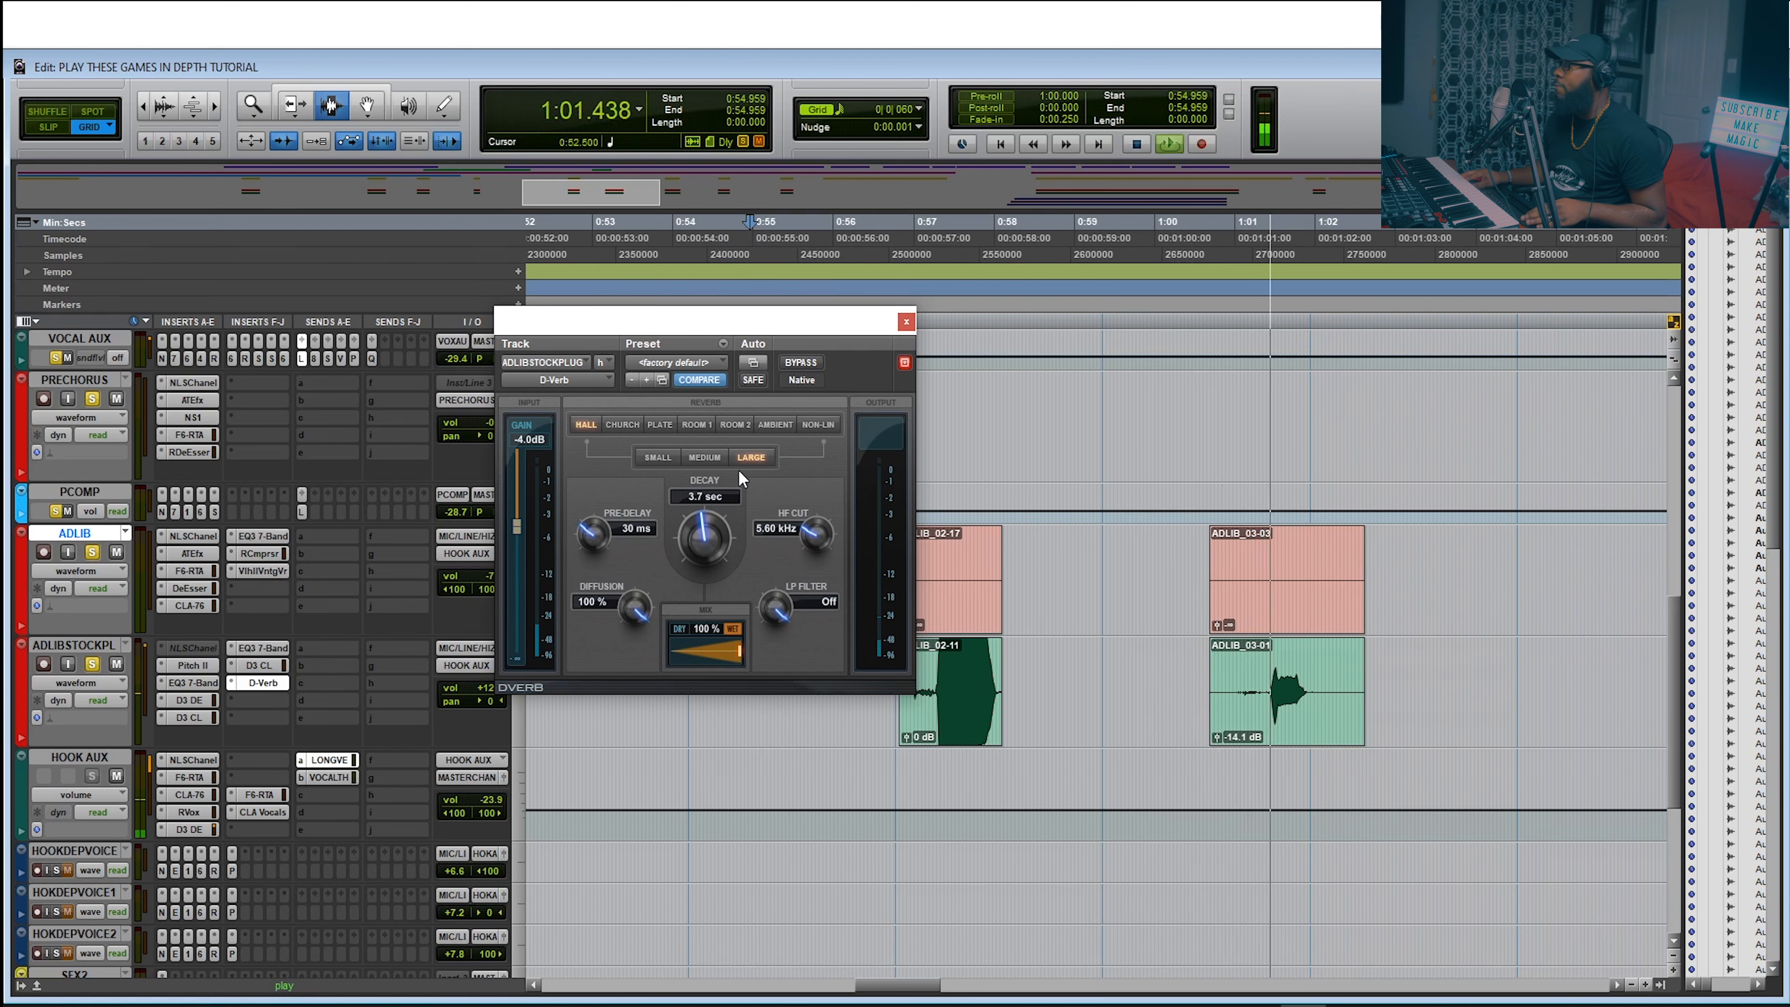
{"action": "key", "text": "space"}
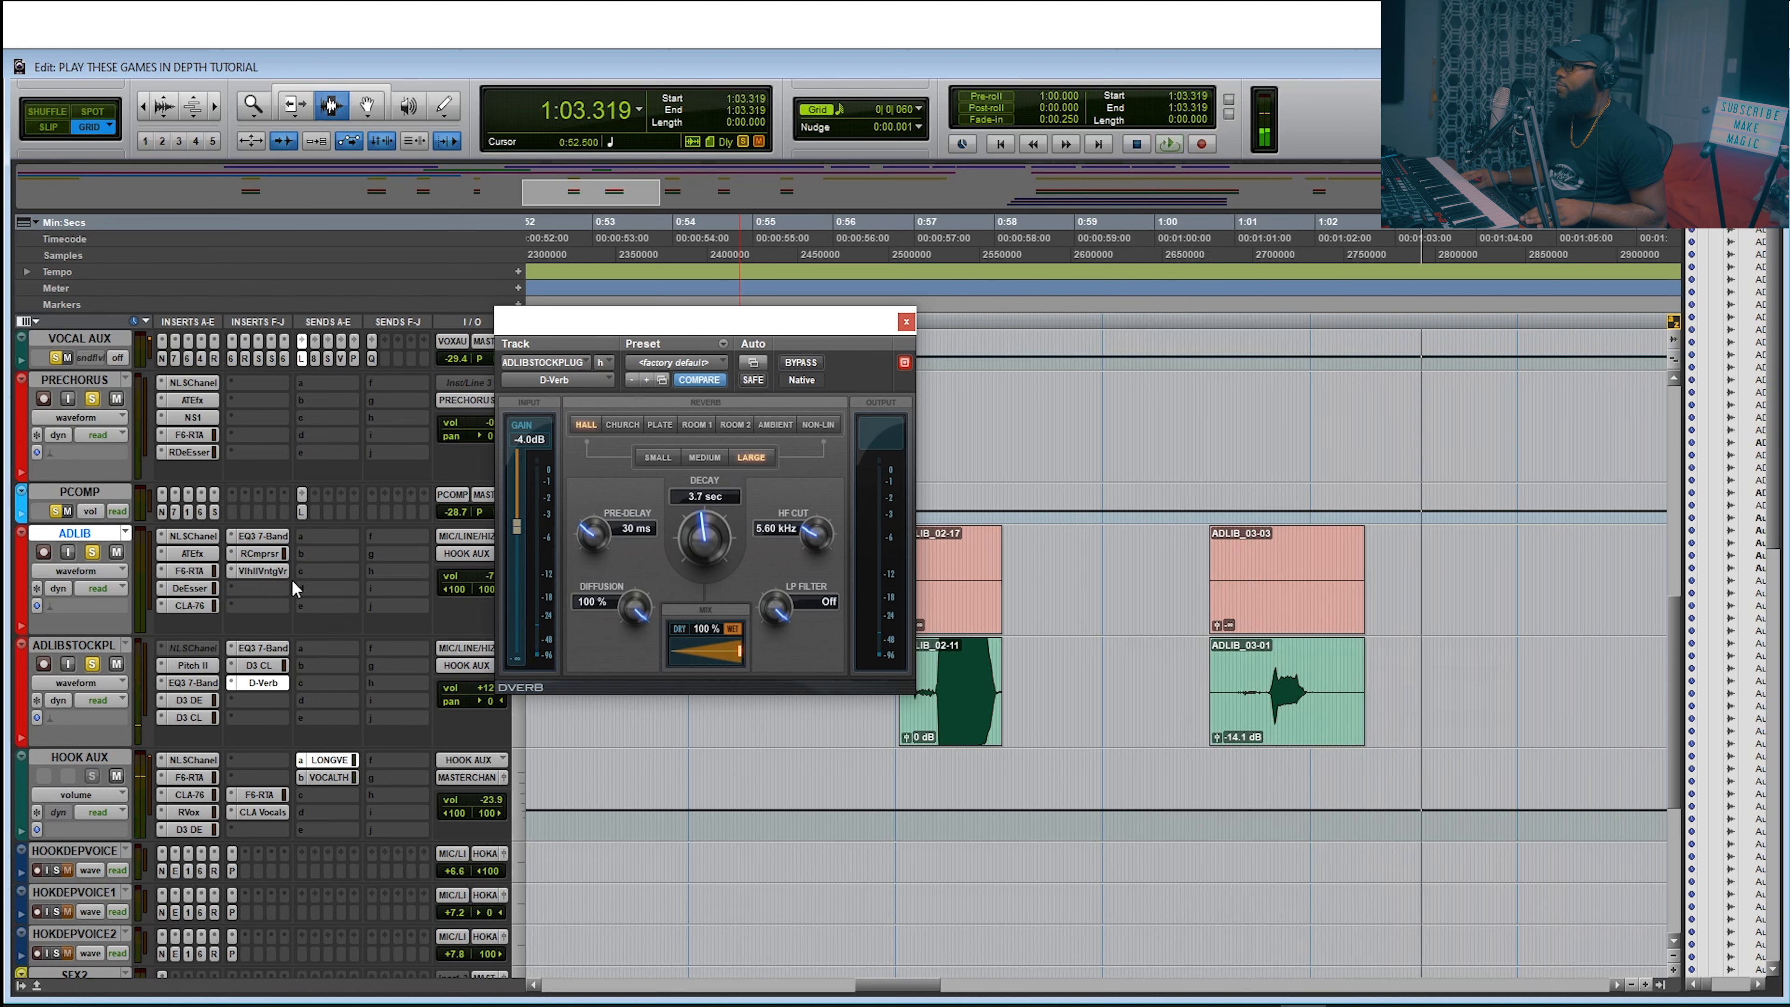
Clear the solo on all tracks and play the full mix from about 0:53 past the 1:01 ad-lib
{"action": "left_click", "coordinate": [95, 555], "text": "alt"}
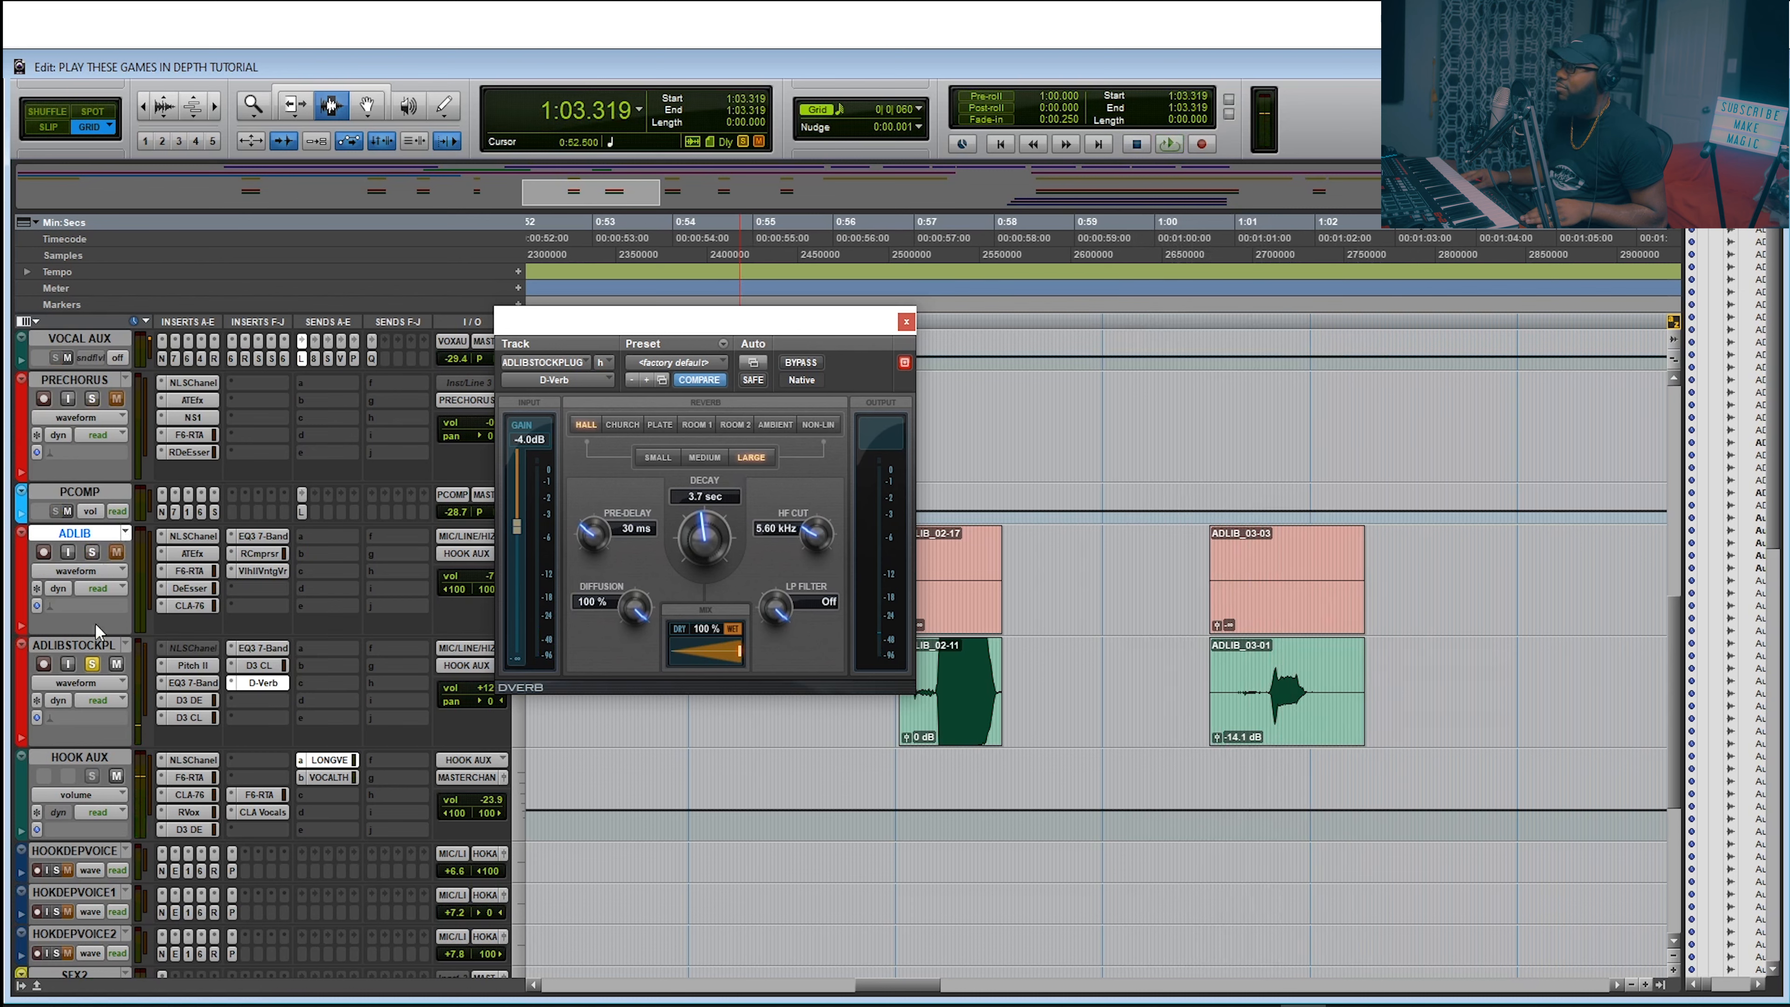
{"action": "left_click", "coordinate": [597, 238]}
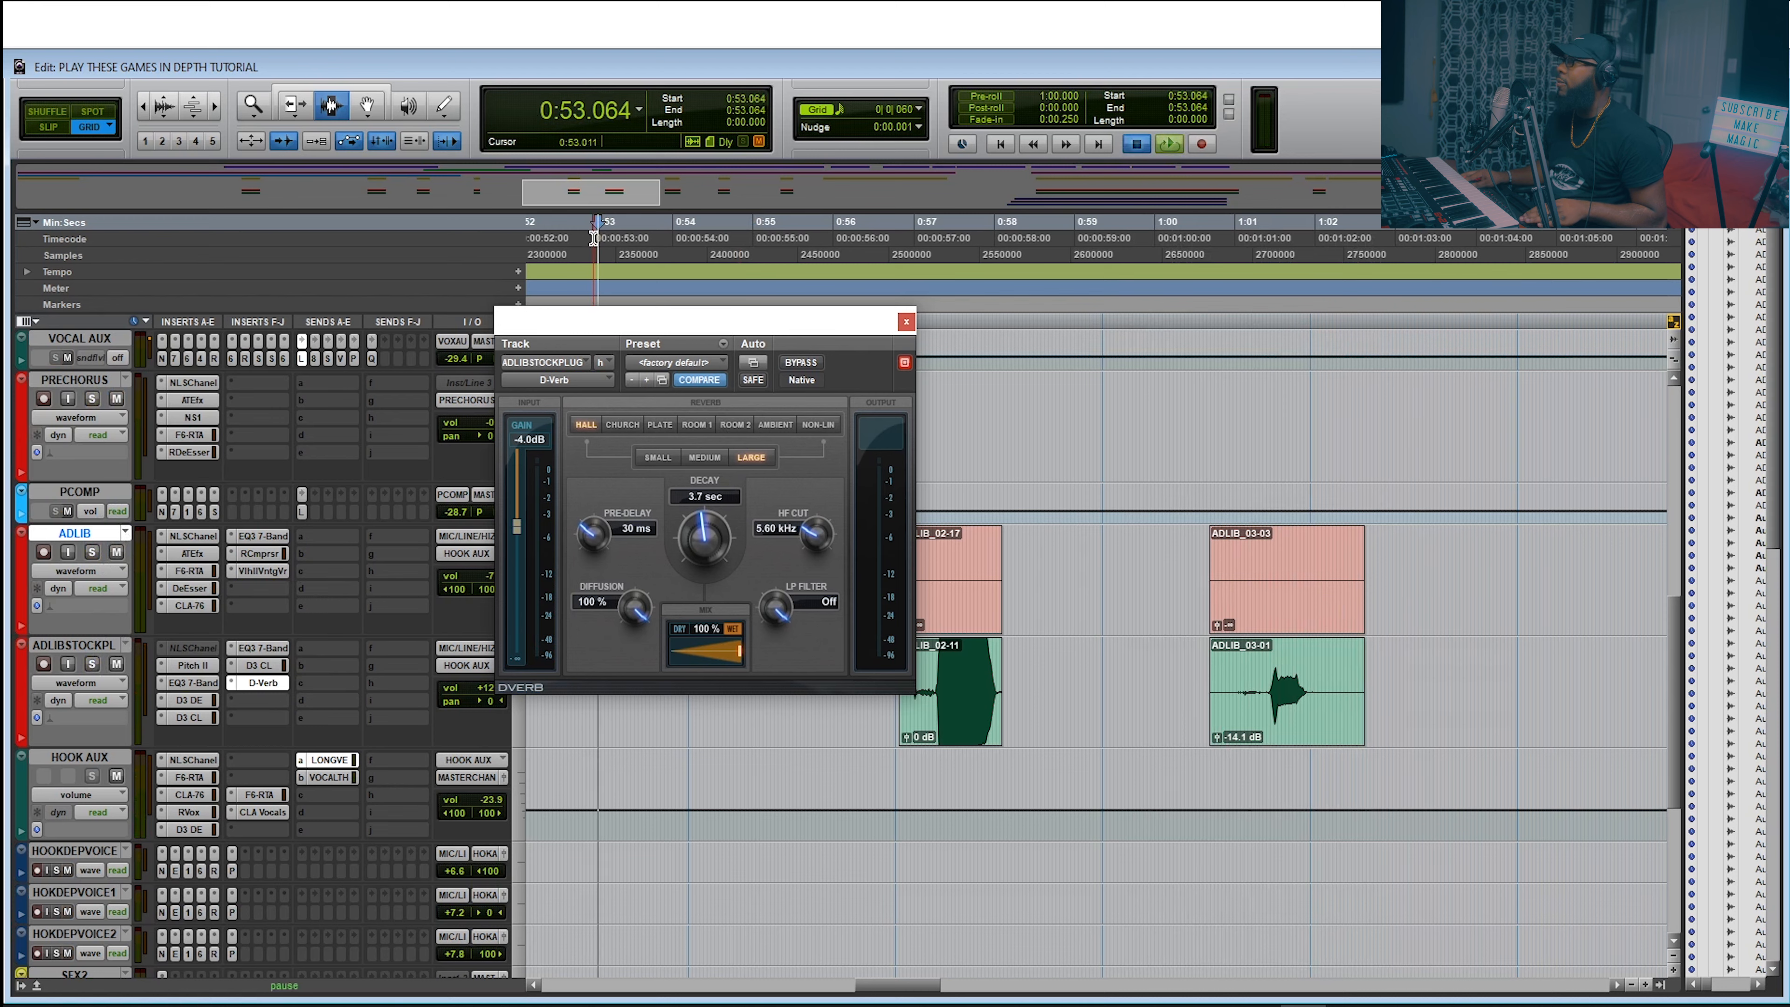
{"action": "key", "text": "space"}
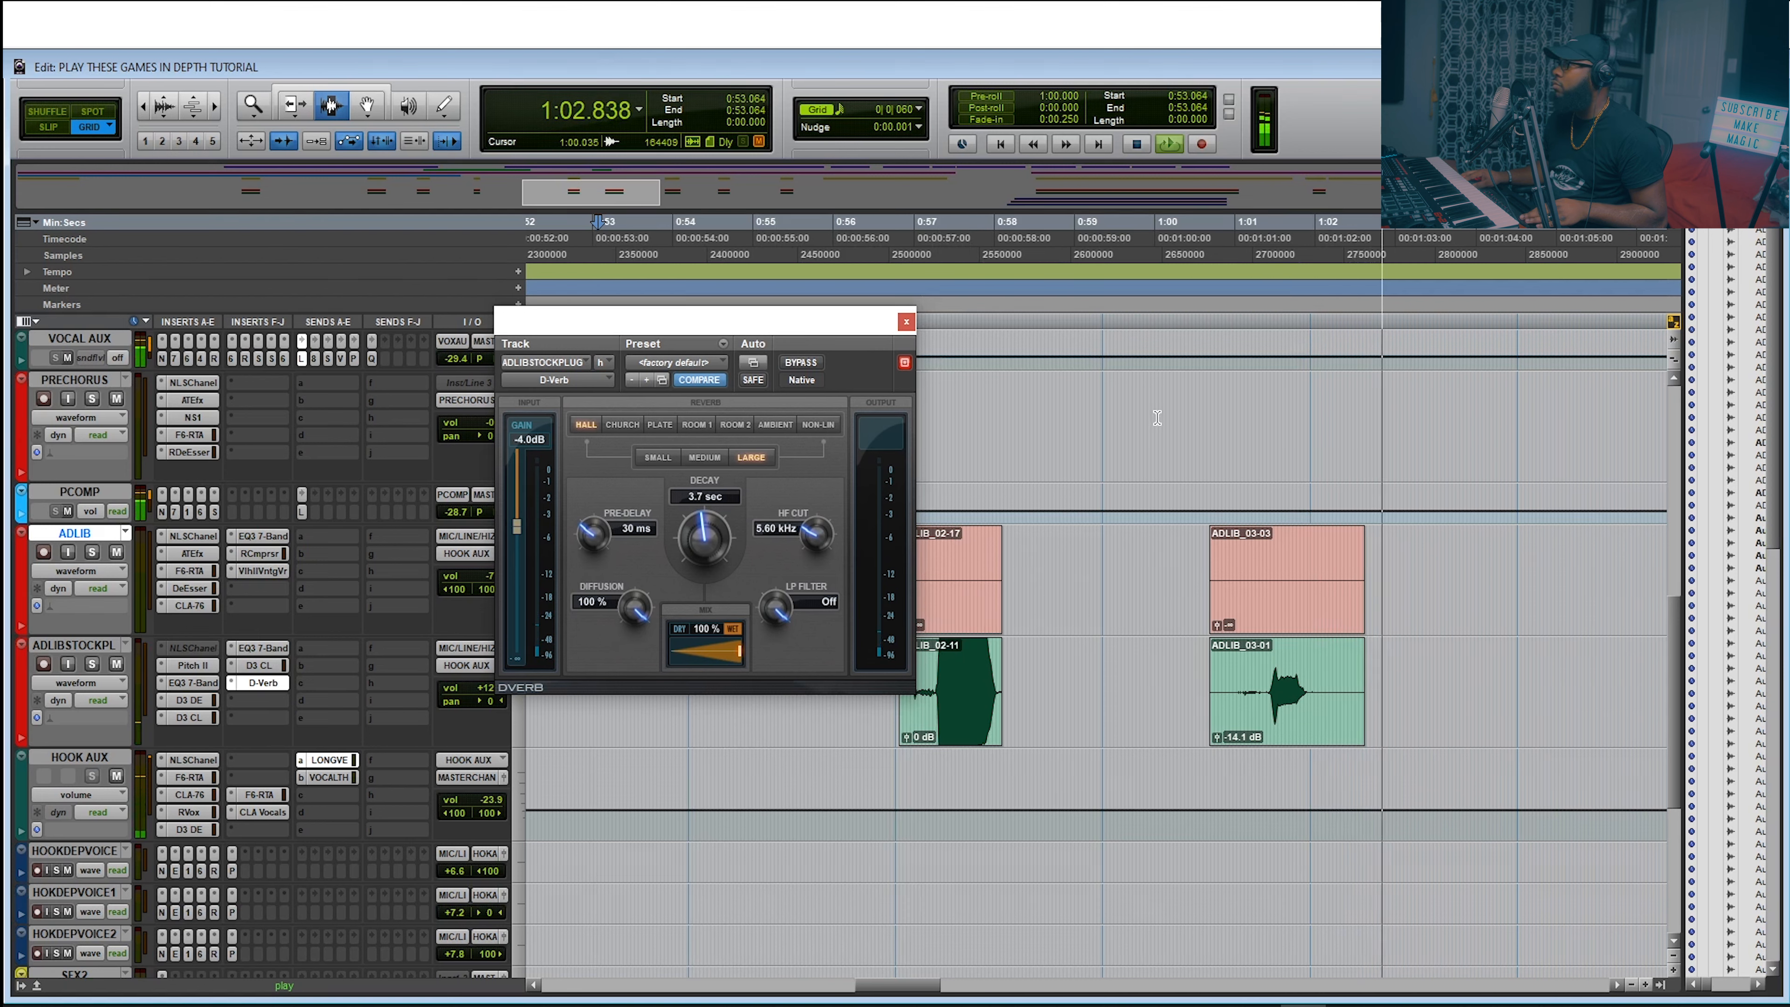
{"action": "key", "text": "space"}
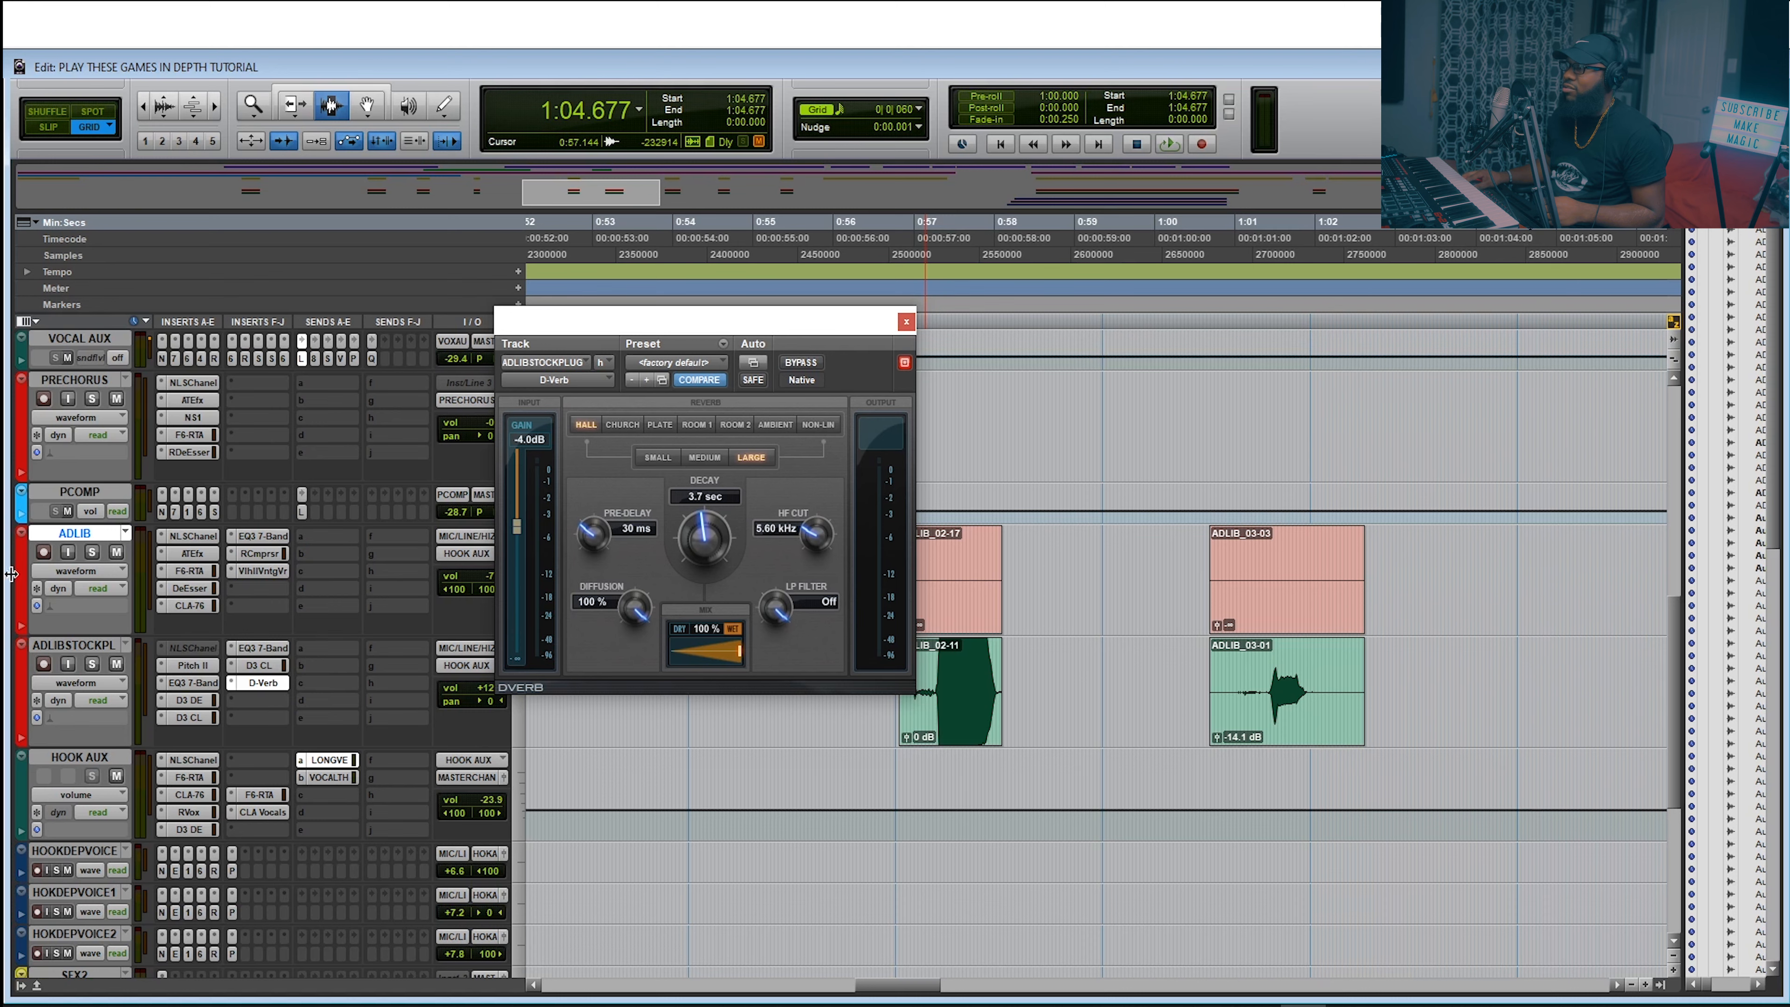
Play the full mix from about 1:43 through the ADLIB_04-01 section
{"action": "left_click_drag", "start_coordinate": [525, 320], "coordinate": [181, 239]}
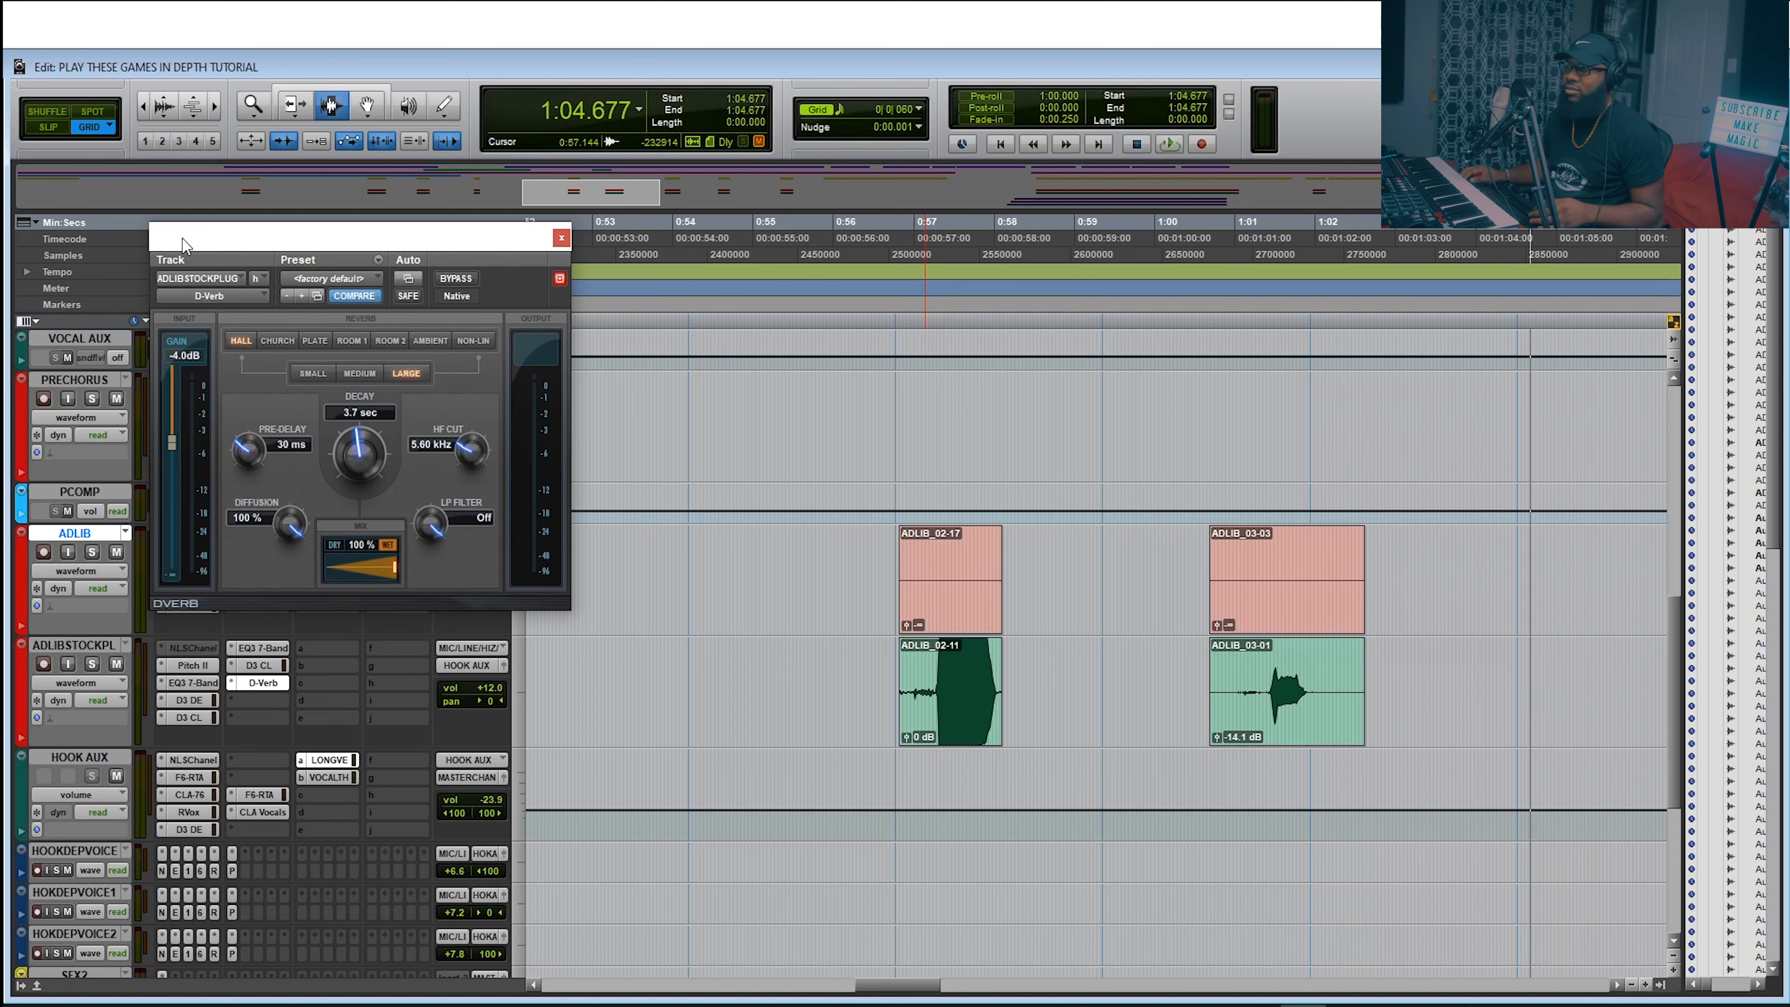
{"action": "left_click_drag", "start_coordinate": [181, 244], "coordinate": [207, 282]}
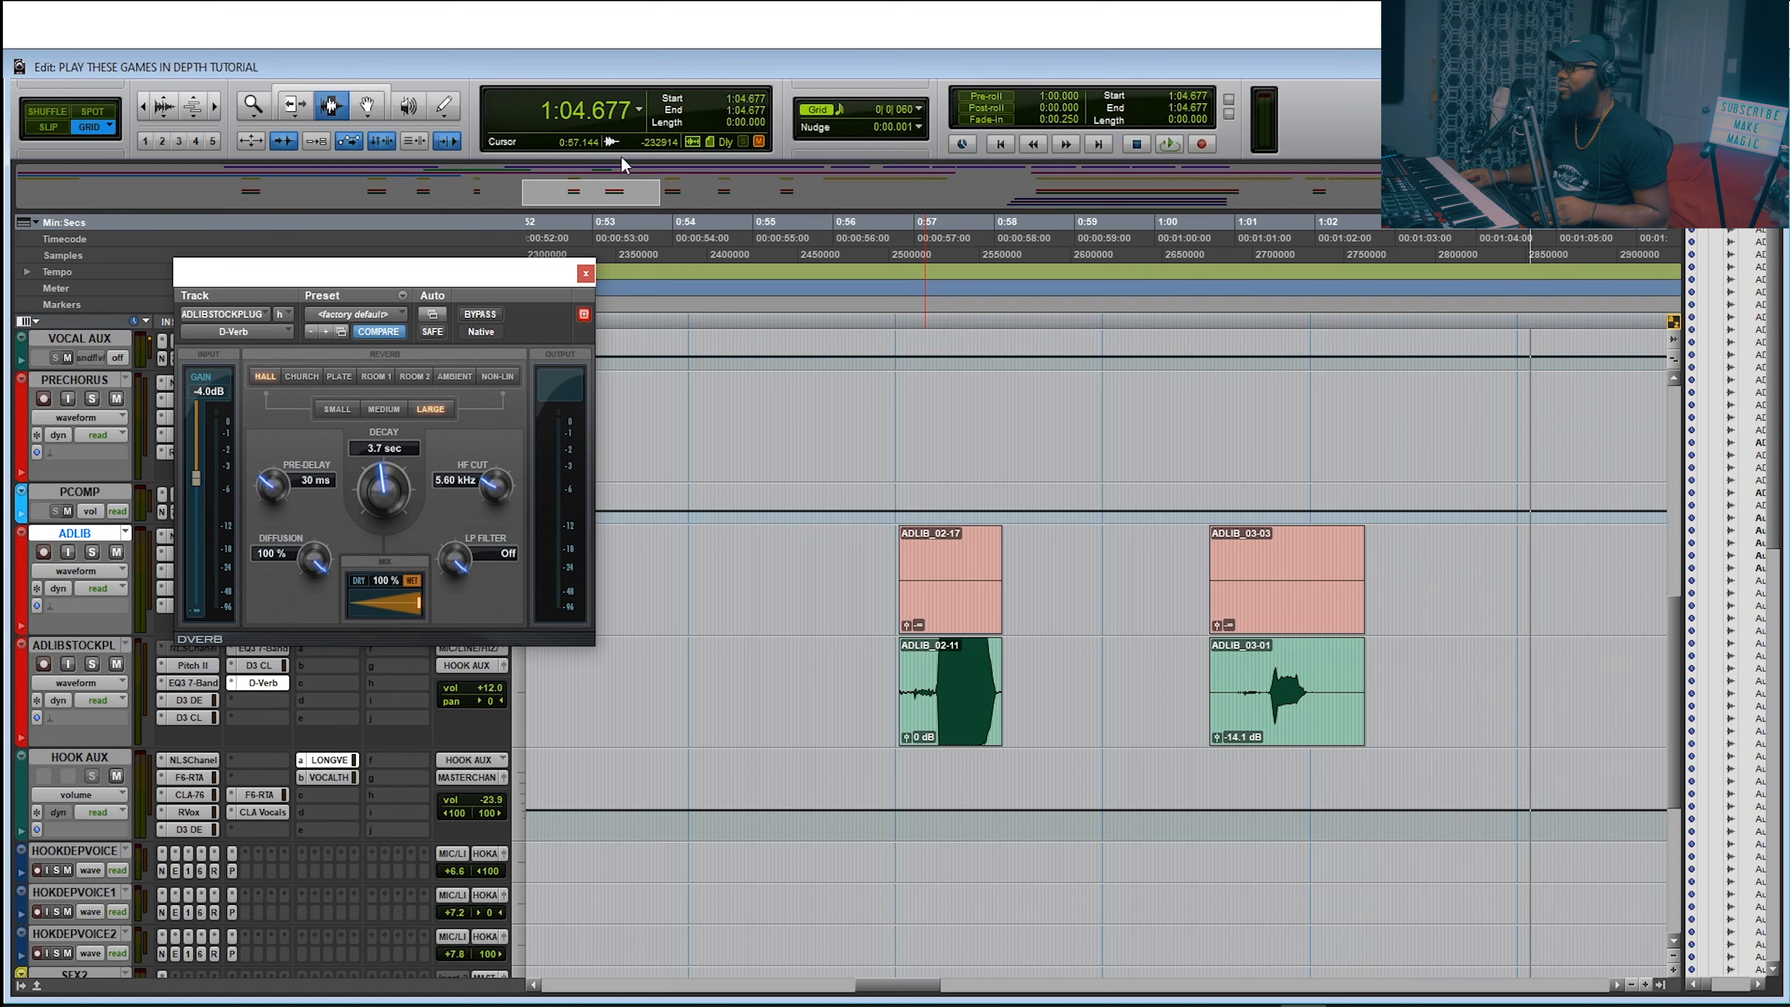
{"action": "left_click", "coordinate": [801, 240]}
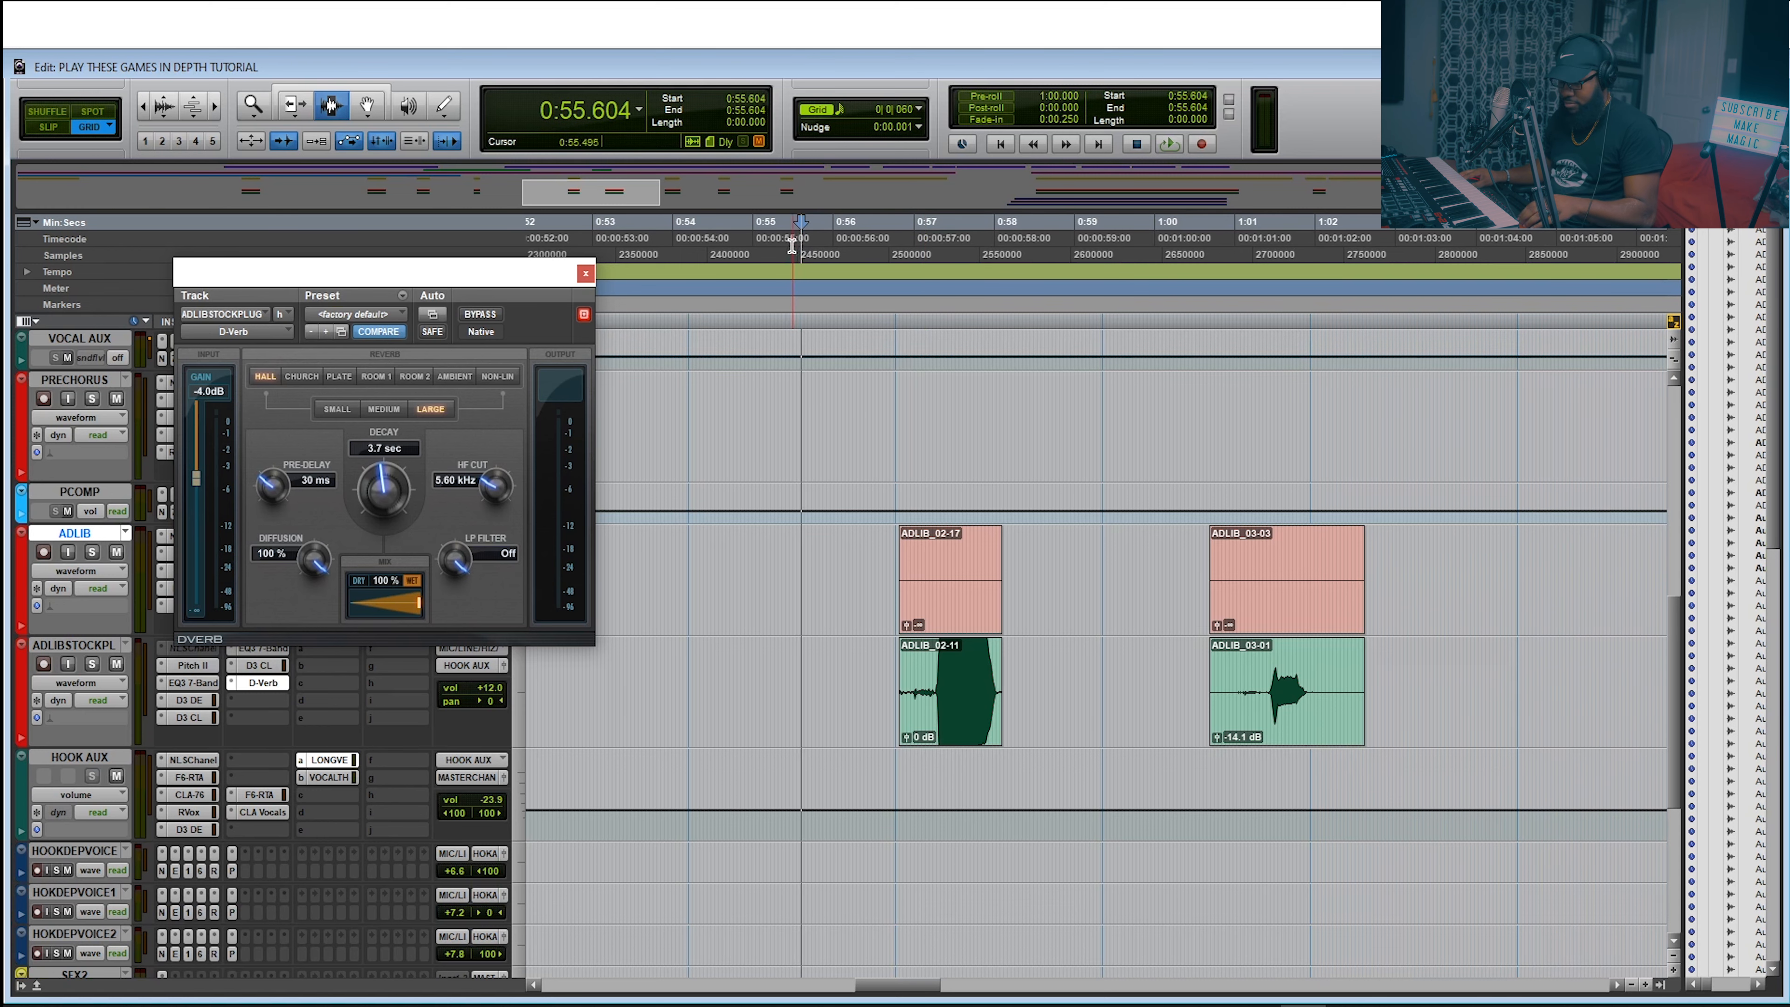
{"action": "key", "text": "r"}
{"action": "key", "text": "r"}
{"action": "key", "text": "r"}
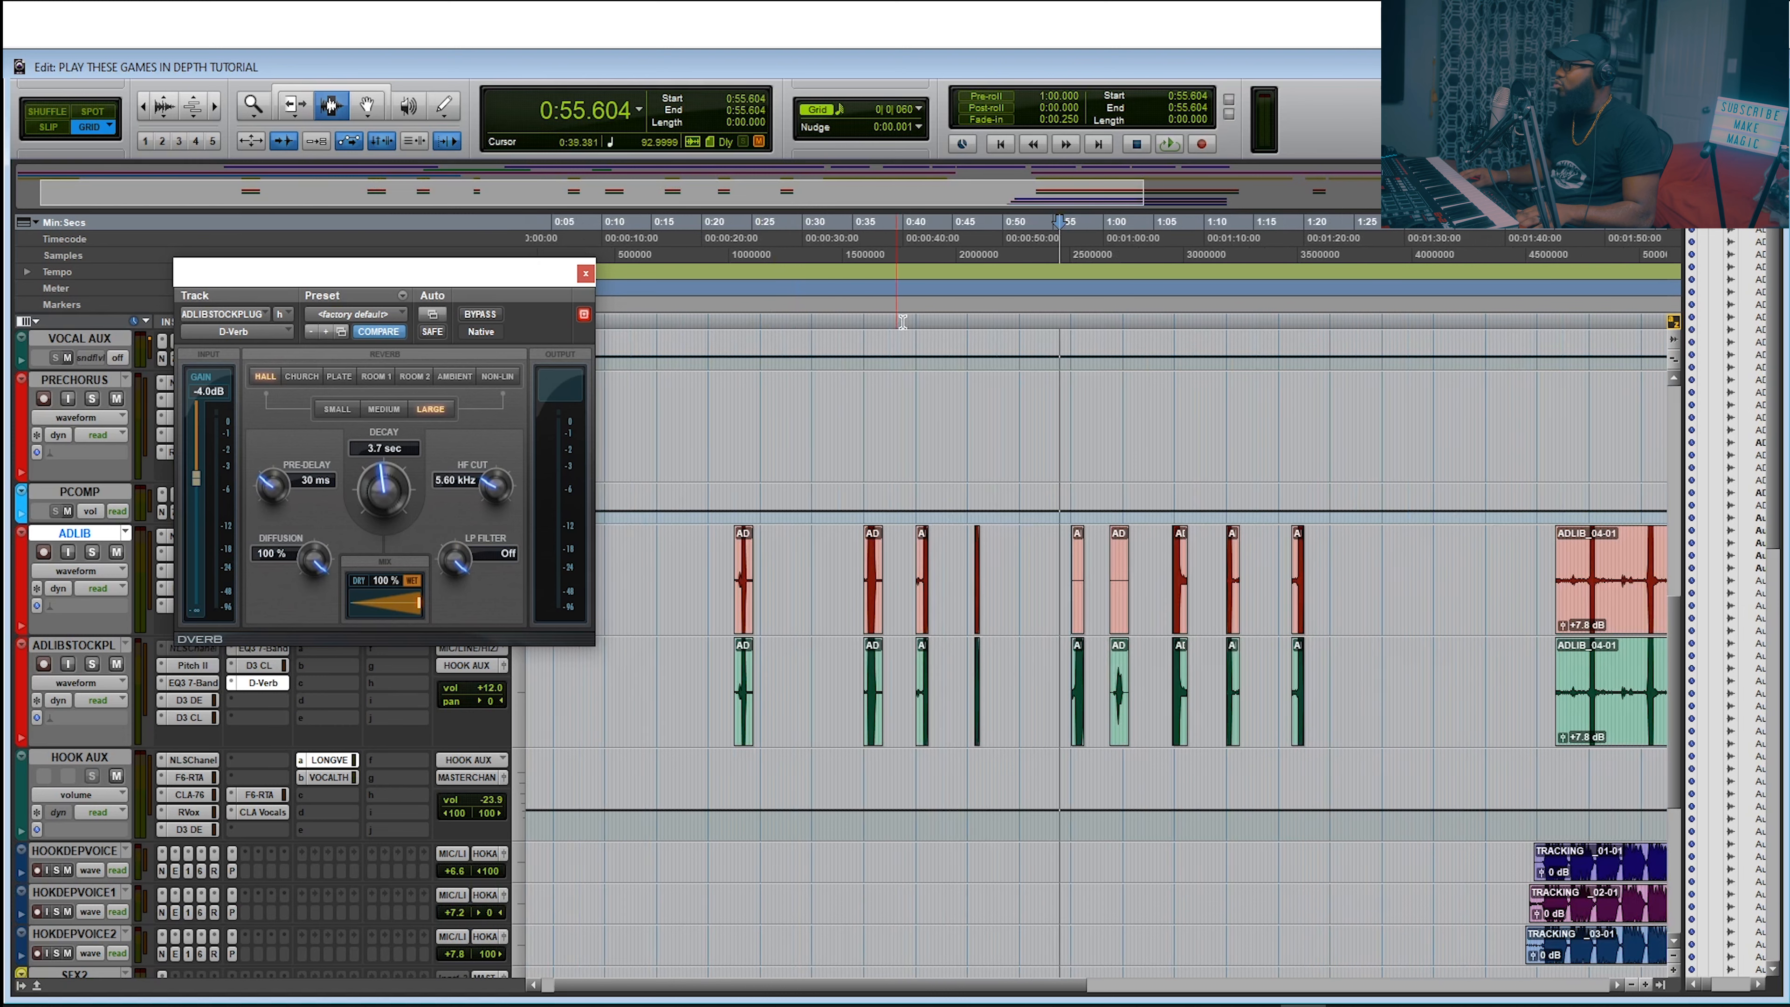
{"action": "key", "text": "r"}
{"action": "left_click", "coordinate": [1028, 245]}
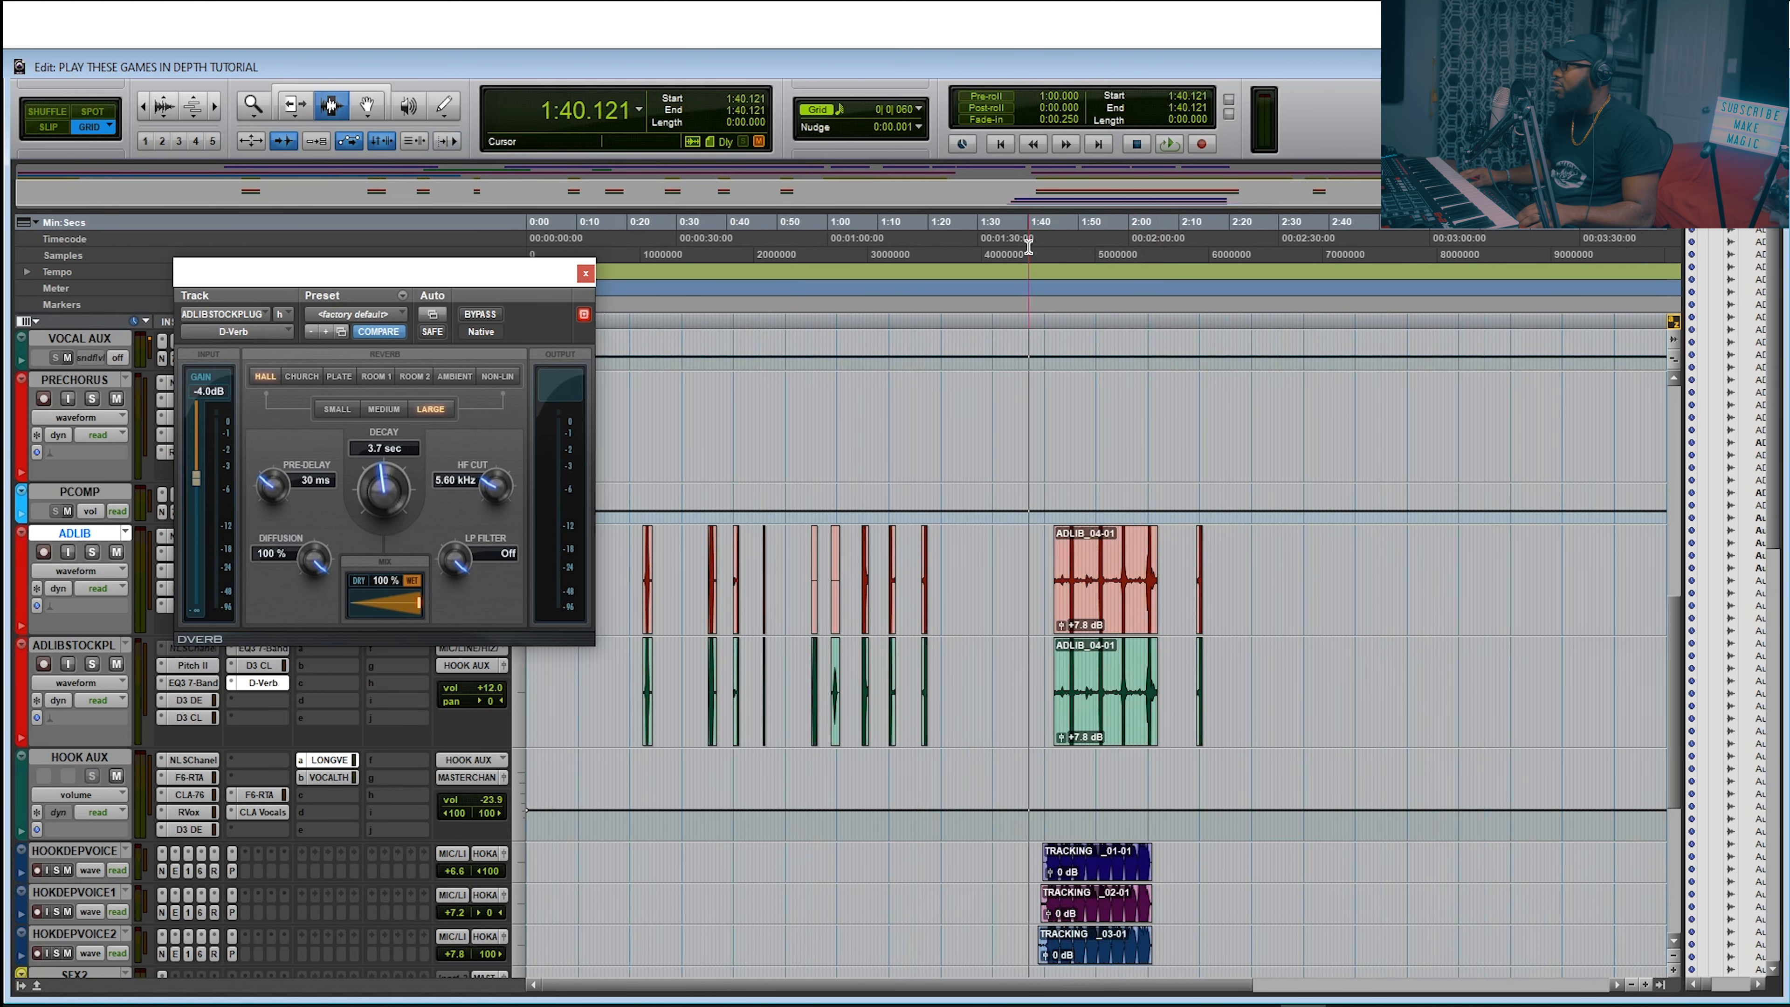
{"action": "left_click", "coordinate": [1048, 243]}
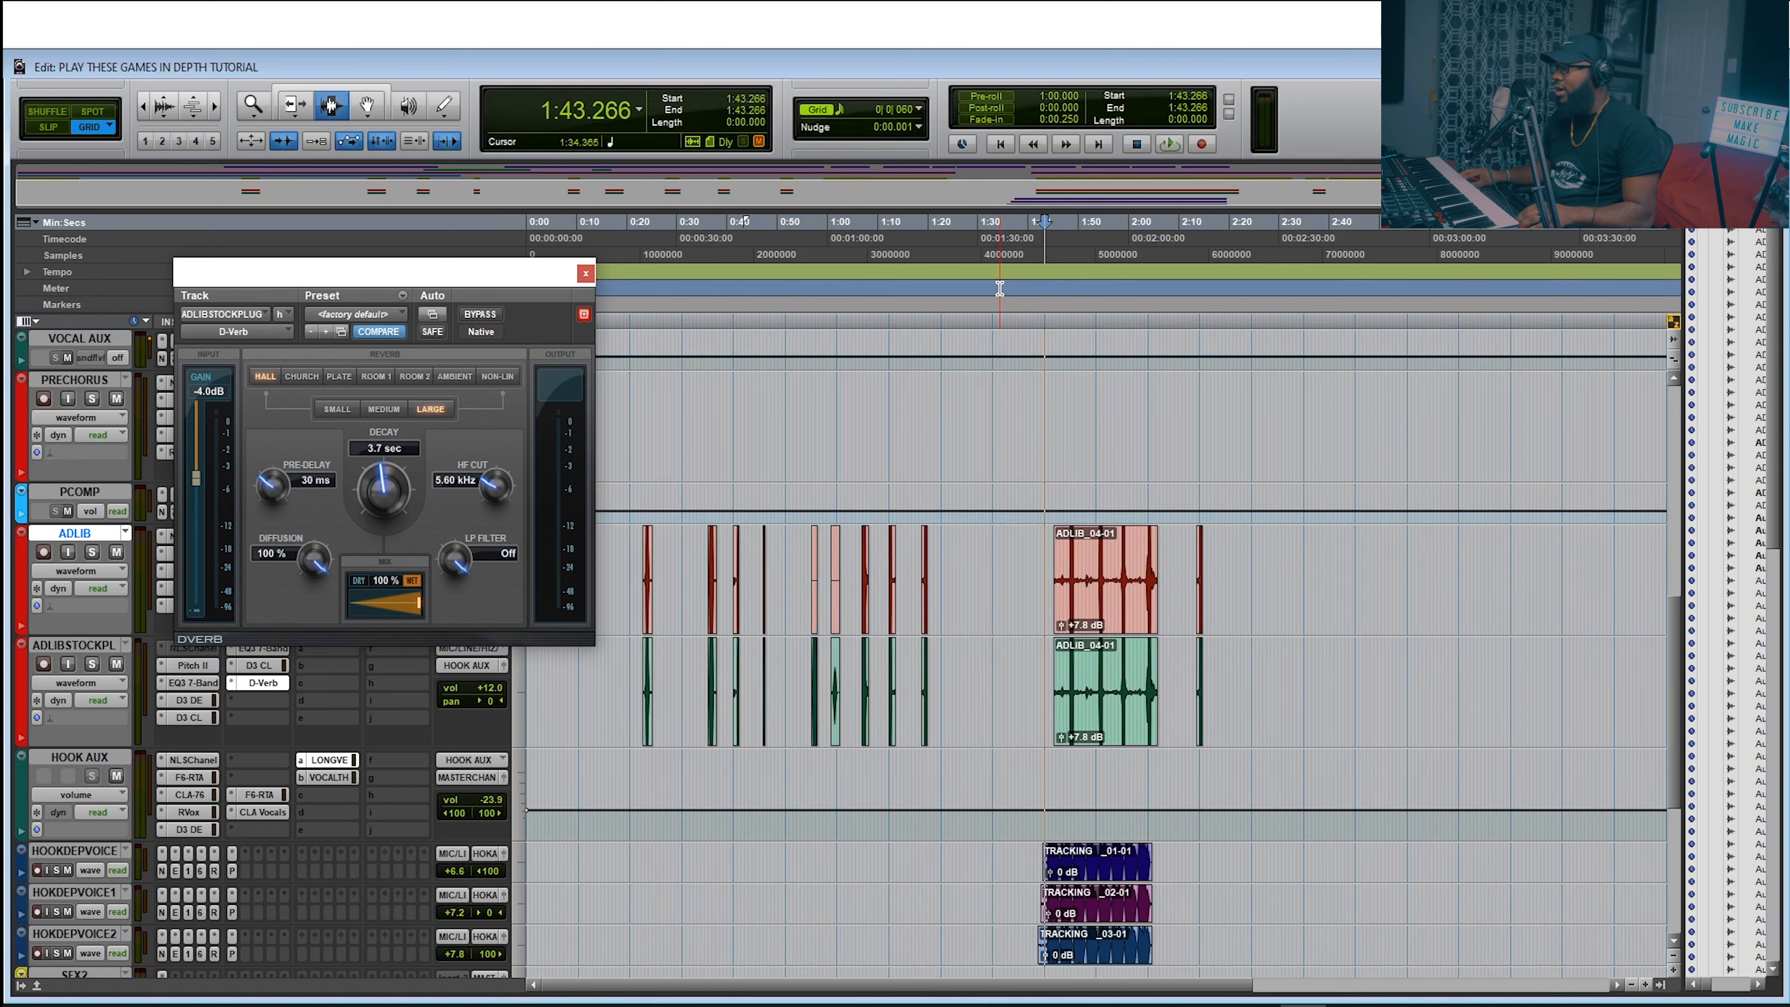
{"action": "key", "text": "space"}
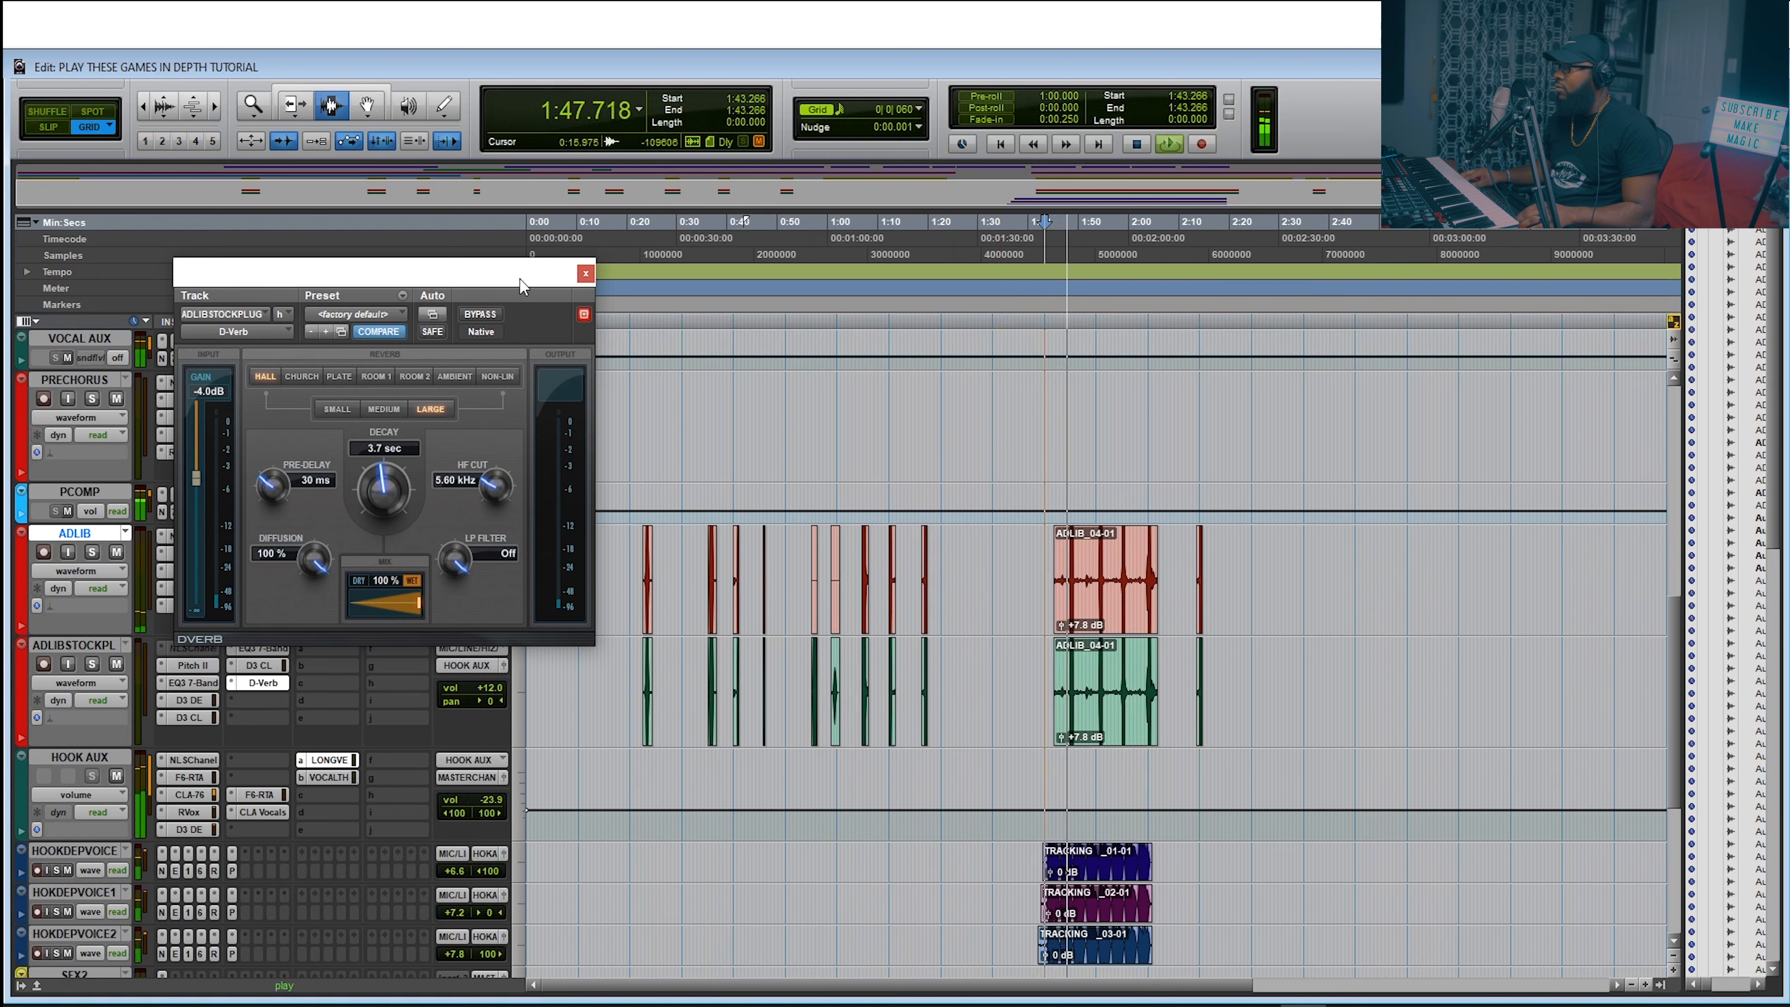
{"action": "left_click_drag", "start_coordinate": [416, 282], "coordinate": [695, 293]}
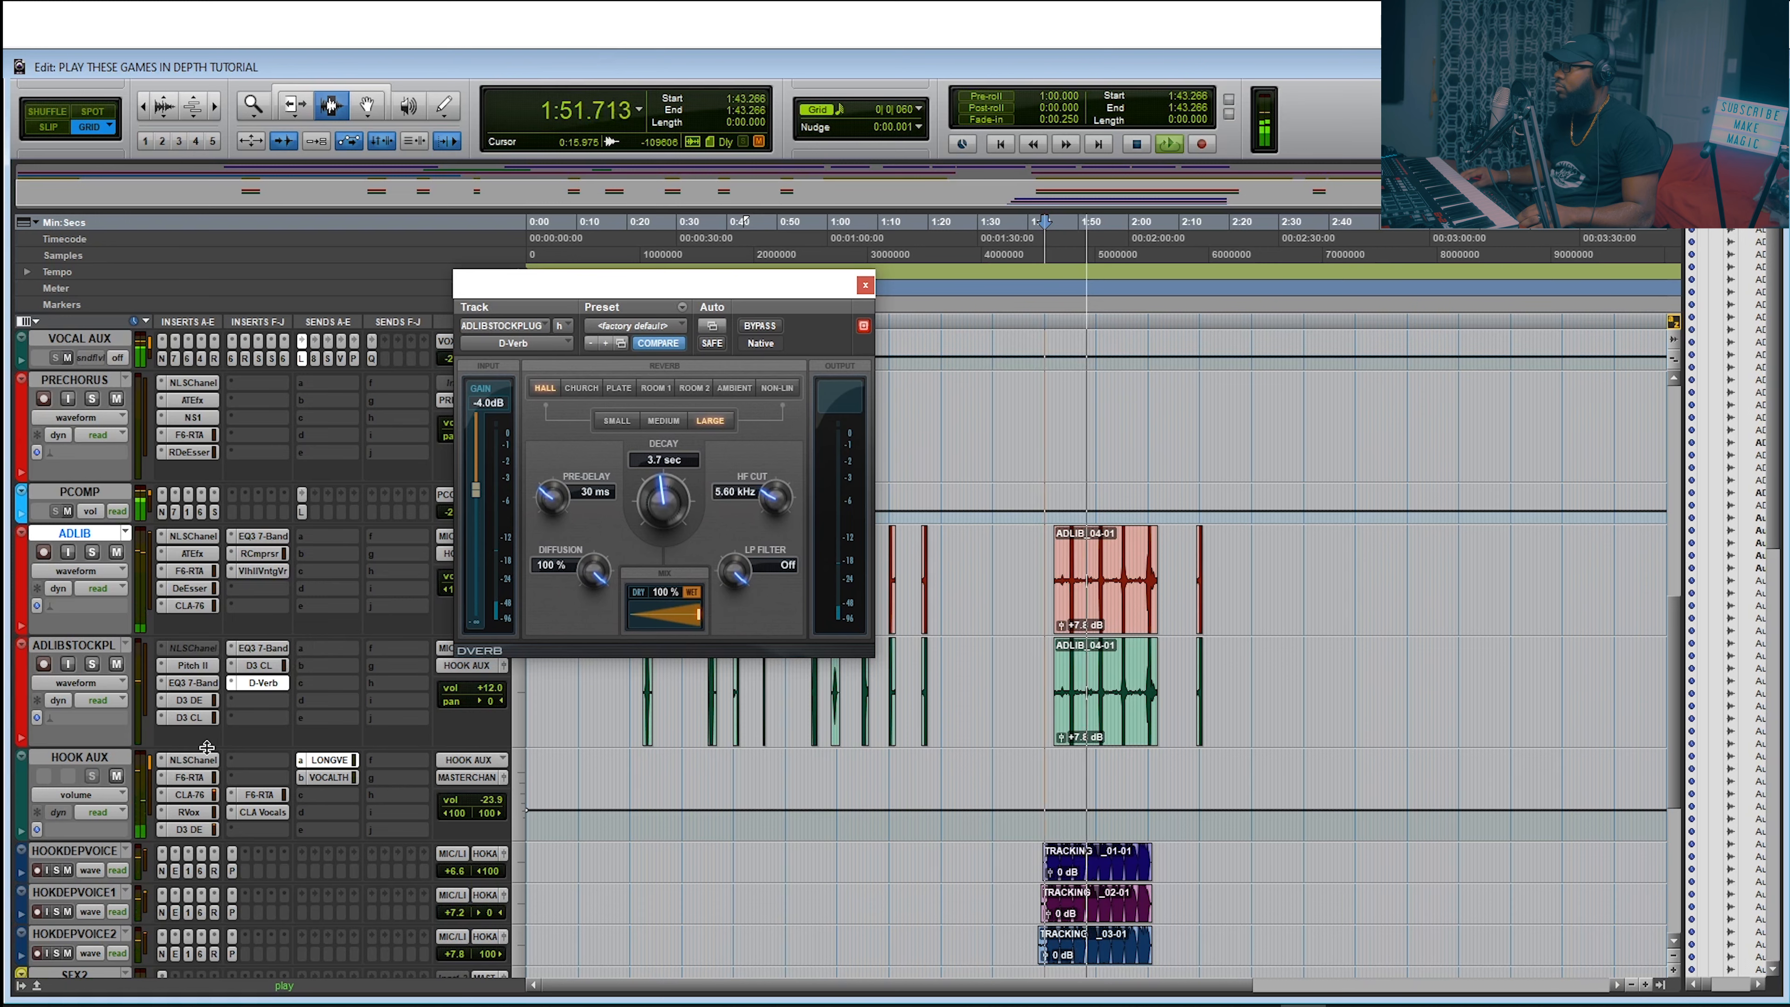
{"action": "scroll", "coordinate": [1045, 454], "scroll_direction": "up", "scroll_amount": 5}
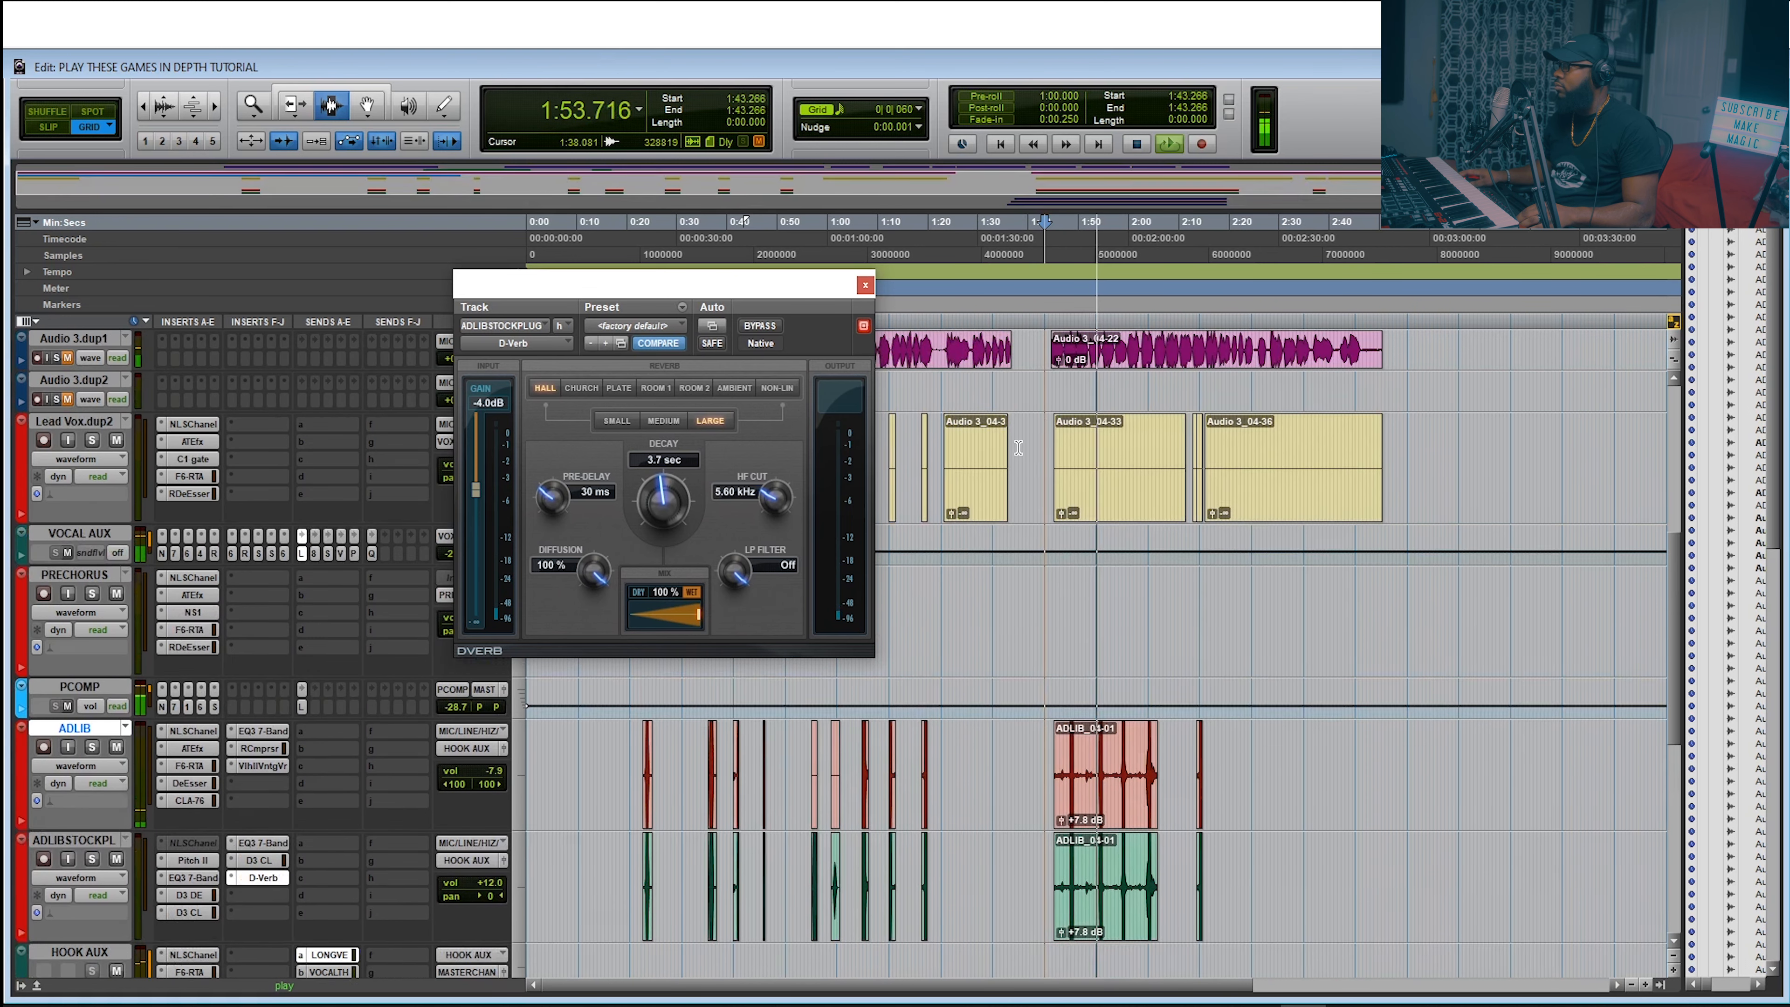